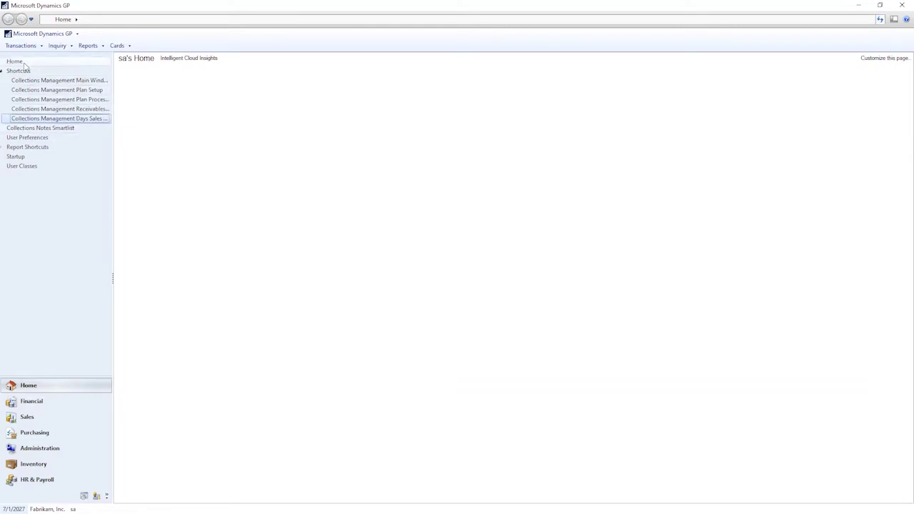
Open the Collections Management Main Window from the Home shortcuts and place it clear of the navigation area
{"action": "left_click", "coordinate": [50, 416]}
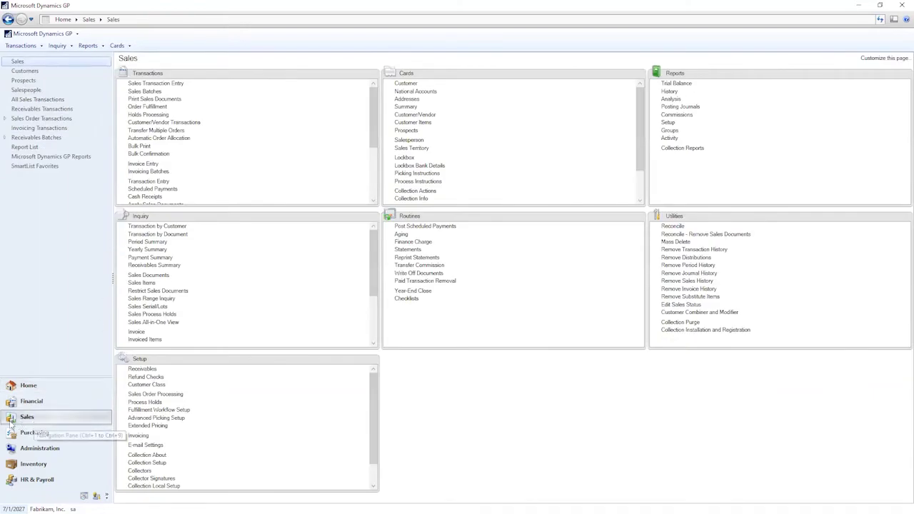
{"action": "left_click", "coordinate": [40, 388]}
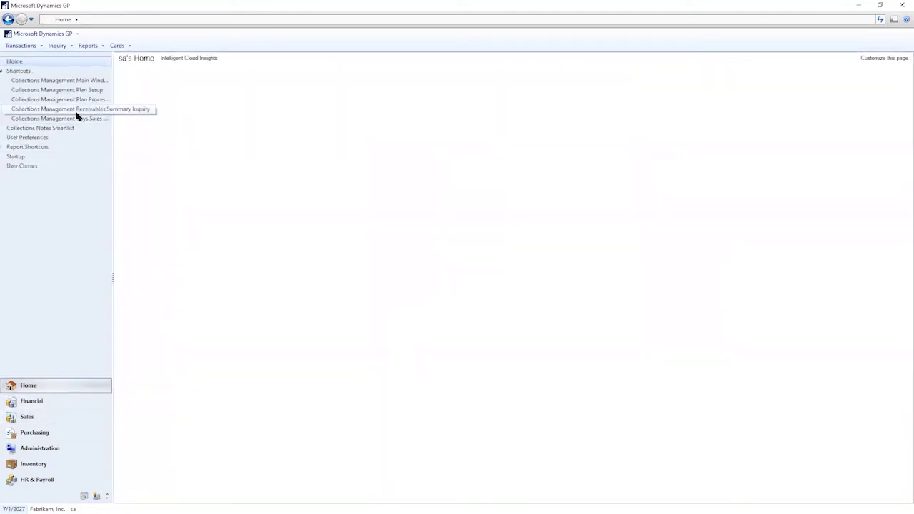
{"action": "left_click", "coordinate": [82, 80]}
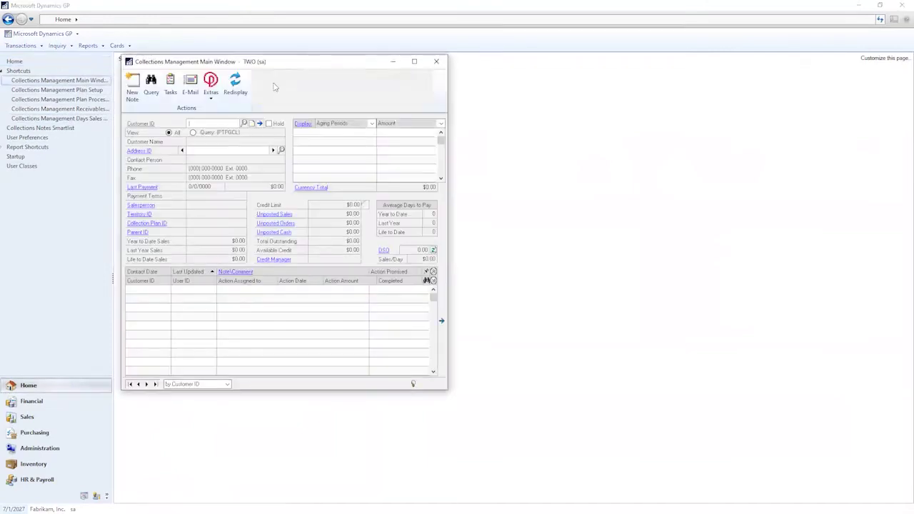
{"action": "left_click_drag", "start_coordinate": [317, 66], "coordinate": [480, 68]}
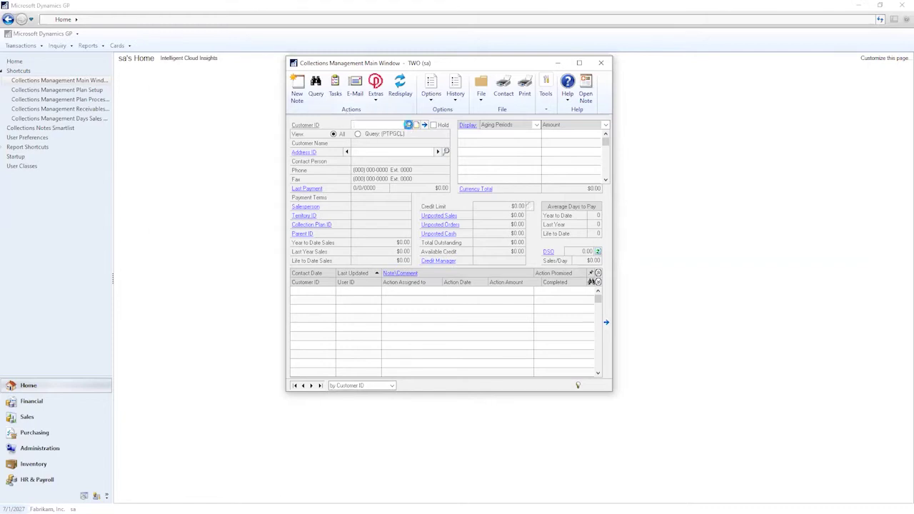
Look up the customer Aaron Fitz Electrical and load its record into the collections window
{"action": "left_click", "coordinate": [408, 125]}
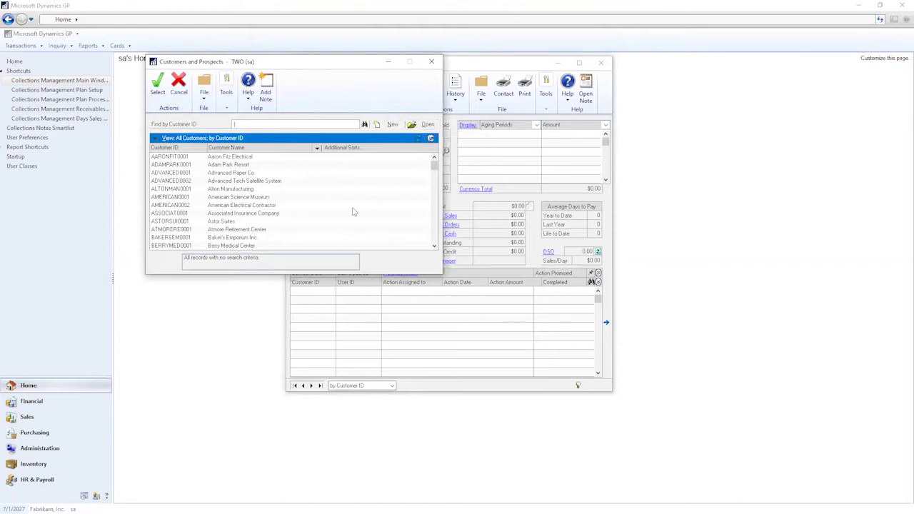
{"action": "left_click", "coordinate": [247, 157]}
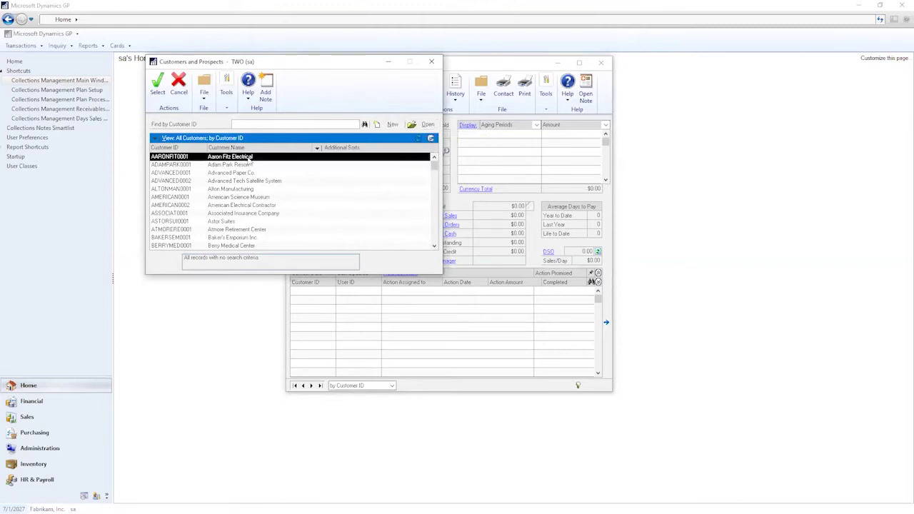
{"action": "left_click", "coordinate": [157, 85]}
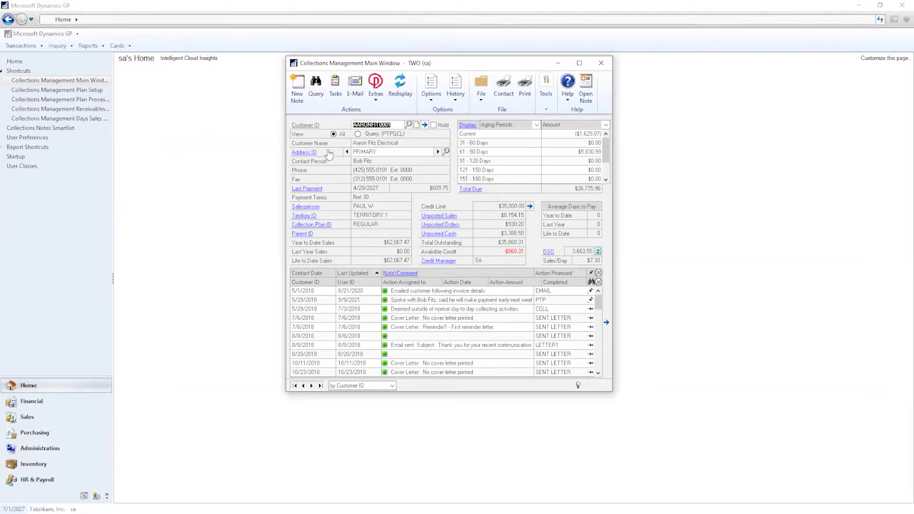
Browse the customer's address IDs between PRIMARY and WAREHOUSE, ending on PRIMARY
{"action": "left_click", "coordinate": [438, 152]}
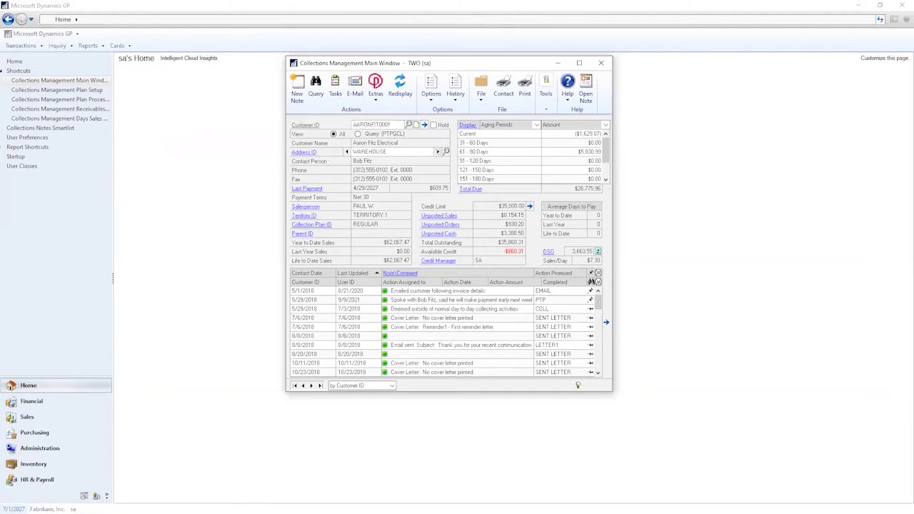
{"action": "left_click", "coordinate": [348, 152]}
{"action": "left_click", "coordinate": [438, 152]}
{"action": "left_click", "coordinate": [347, 152]}
Review the setup of the customer's REGULAR collection plan, including its steps and assigned actions, and close it
{"action": "left_click", "coordinate": [325, 225]}
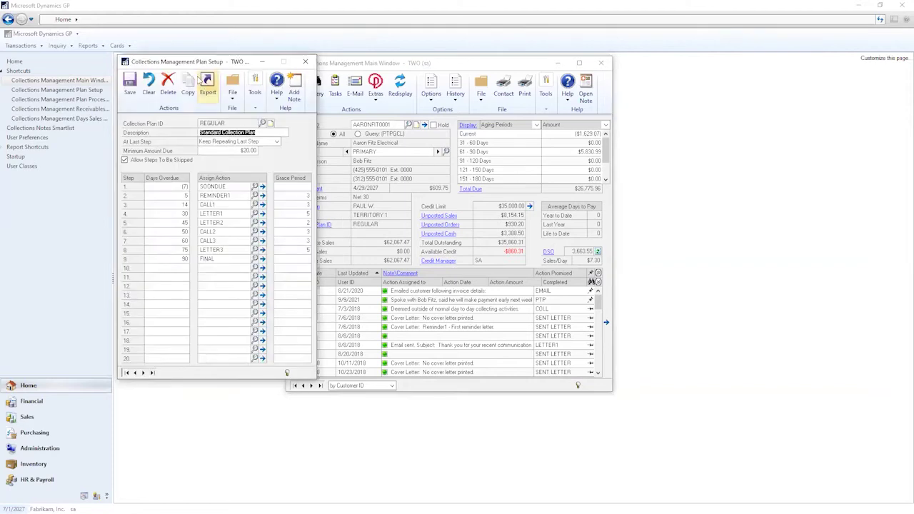
{"action": "left_click_drag", "start_coordinate": [193, 64], "coordinate": [156, 67]}
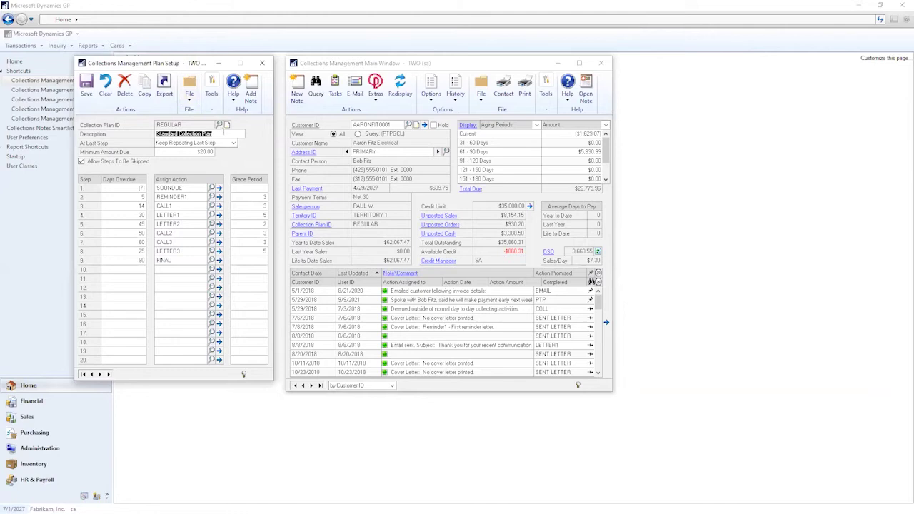
{"action": "left_click", "coordinate": [262, 62]}
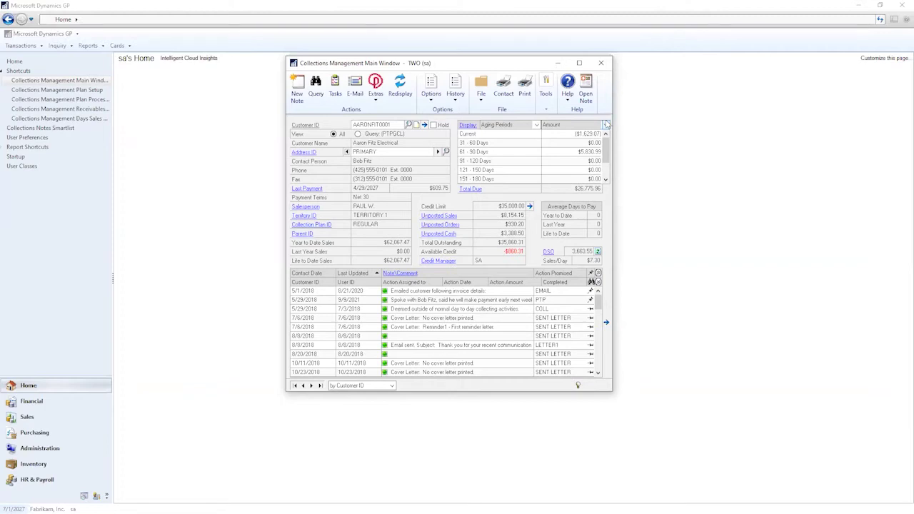
Inspect the customer's transactions in the 61 - 90 Days aging period and close the inquiry
{"action": "left_click", "coordinate": [520, 134]}
{"action": "left_click", "coordinate": [518, 143]}
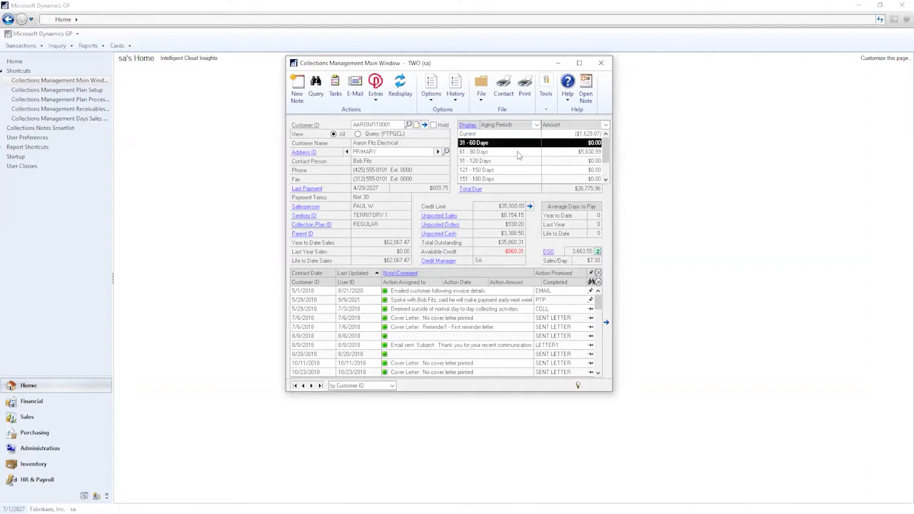
{"action": "left_click", "coordinate": [519, 153]}
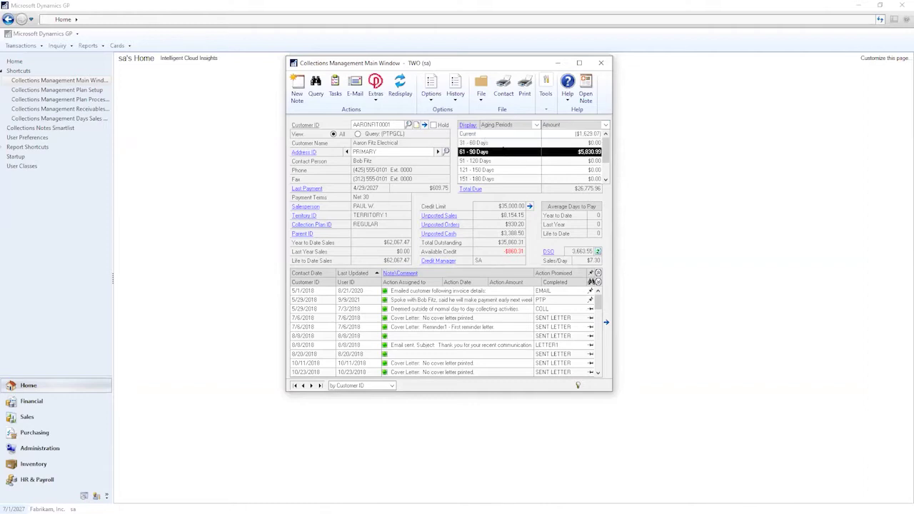
{"action": "left_click", "coordinate": [467, 125]}
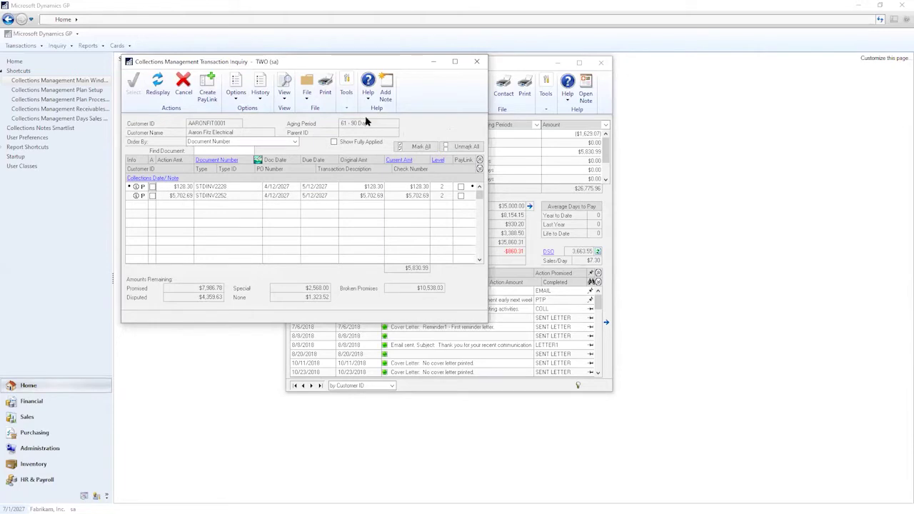
{"action": "left_click", "coordinate": [477, 63]}
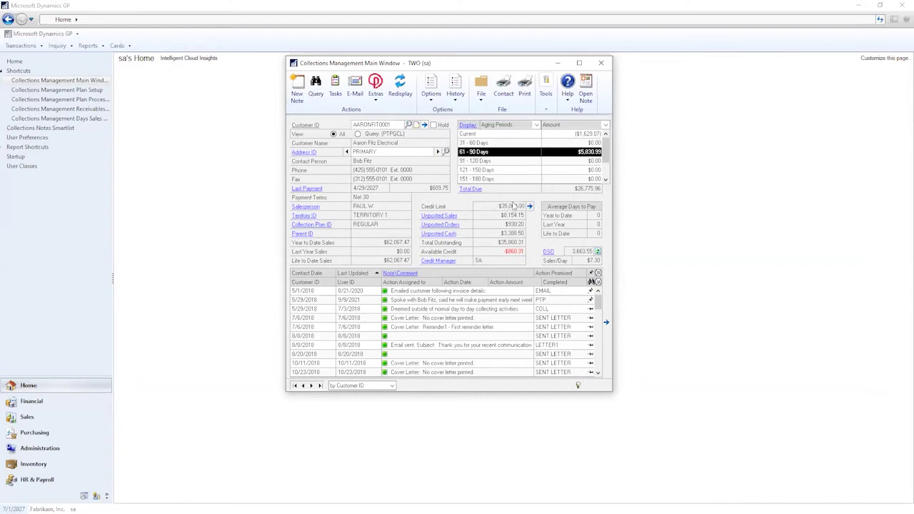
View the Receivables transactions behind the customer's unposted sales and close the inquiry
{"action": "left_click", "coordinate": [450, 216]}
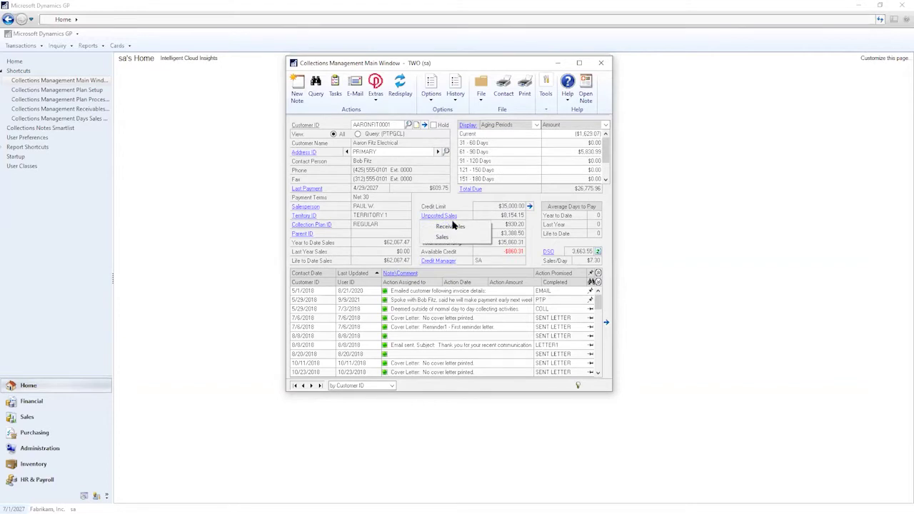
{"action": "left_click", "coordinate": [450, 226]}
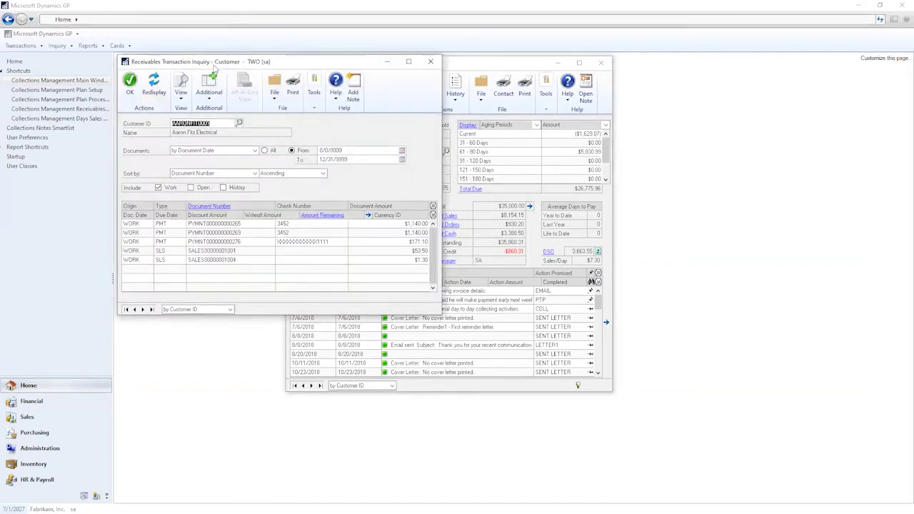
{"action": "left_click", "coordinate": [430, 62]}
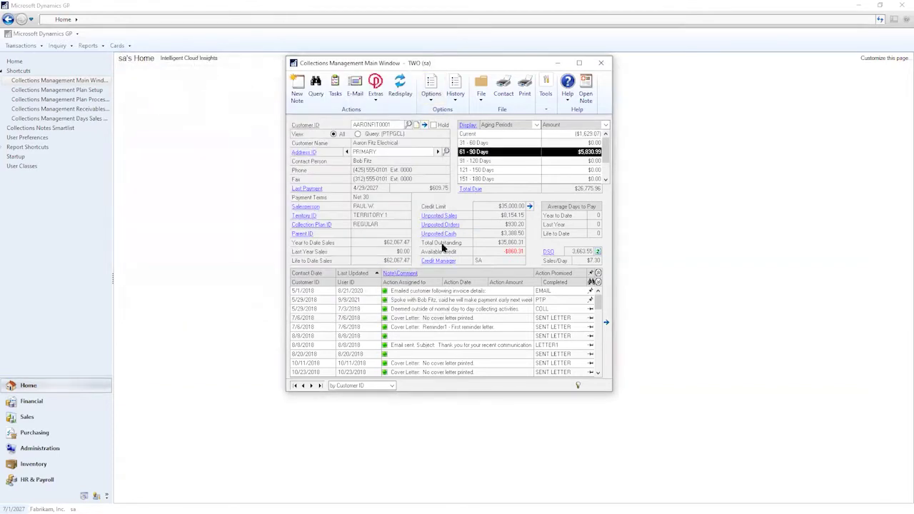
View the Sales documents behind the customer's unposted sales and close the inquiry
{"action": "left_click", "coordinate": [441, 216]}
{"action": "left_click", "coordinate": [437, 222]}
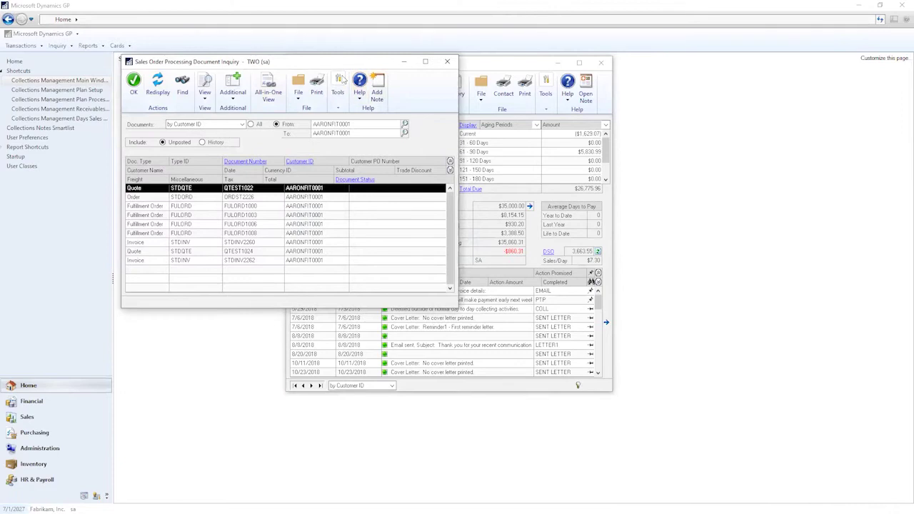
{"action": "left_click", "coordinate": [447, 63]}
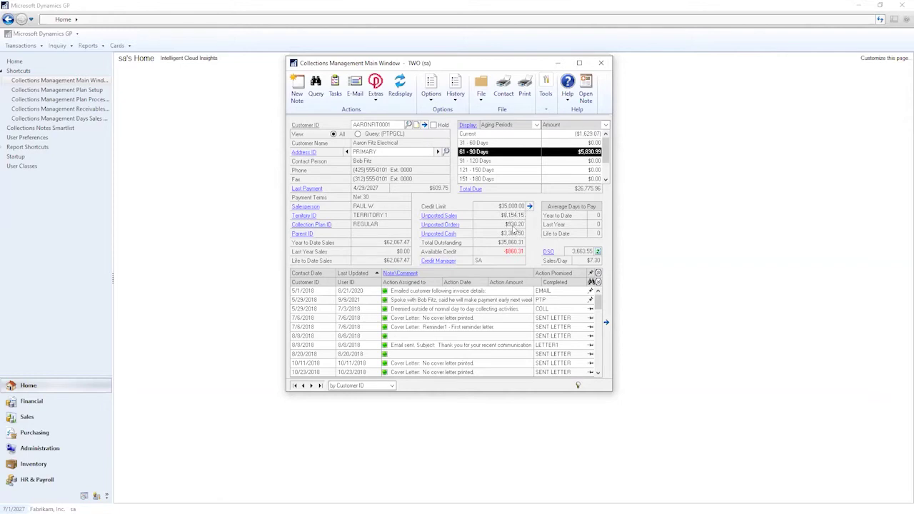
Review the credit manager's collector setup and the list of available collectors, and close both windows
{"action": "left_click", "coordinate": [457, 260]}
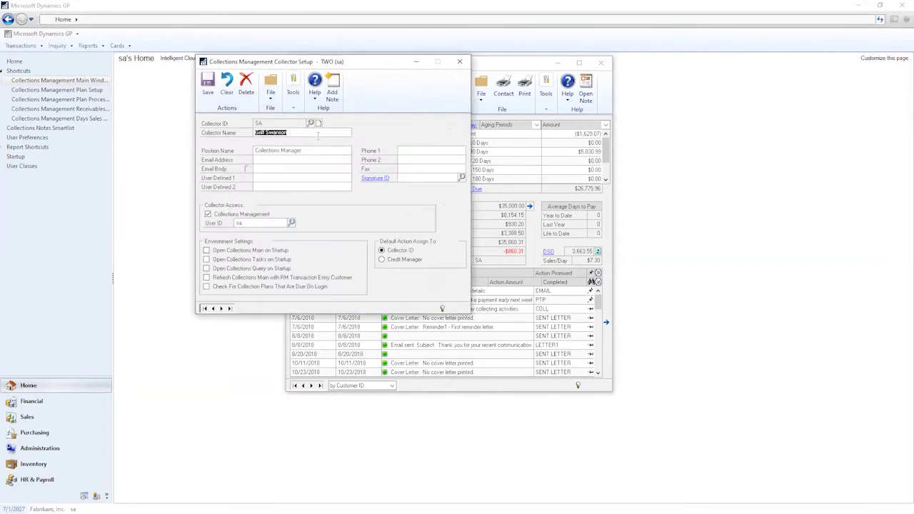
{"action": "left_click", "coordinate": [311, 124]}
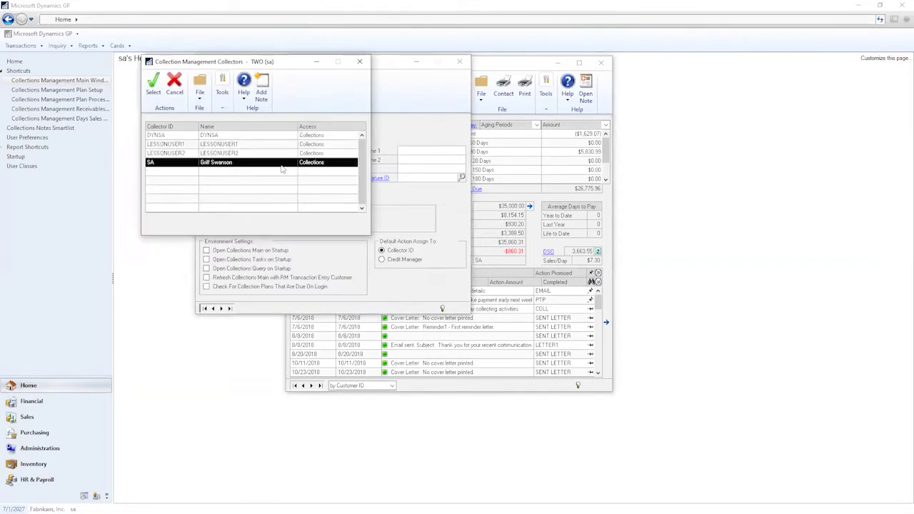
{"action": "left_click_drag", "start_coordinate": [268, 141], "coordinate": [257, 156]}
{"action": "left_click", "coordinate": [257, 154]}
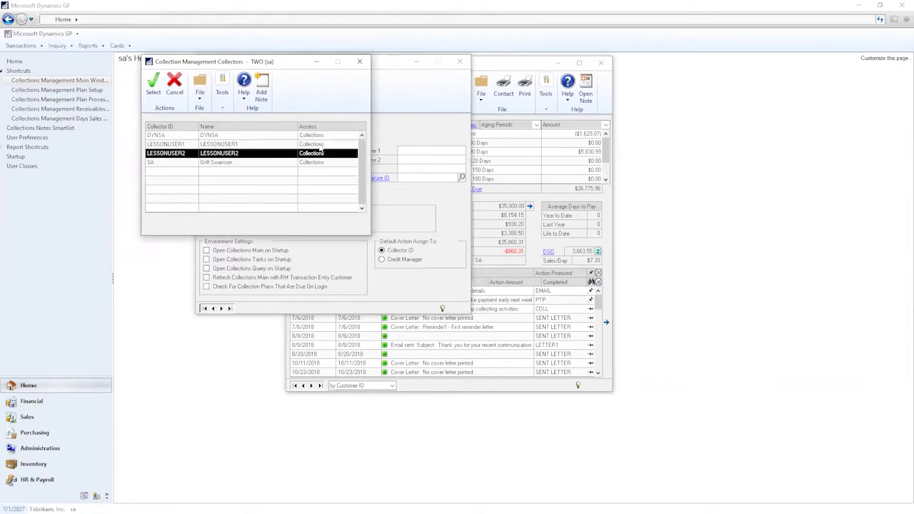
{"action": "left_click", "coordinate": [359, 62]}
{"action": "left_click", "coordinate": [459, 62]}
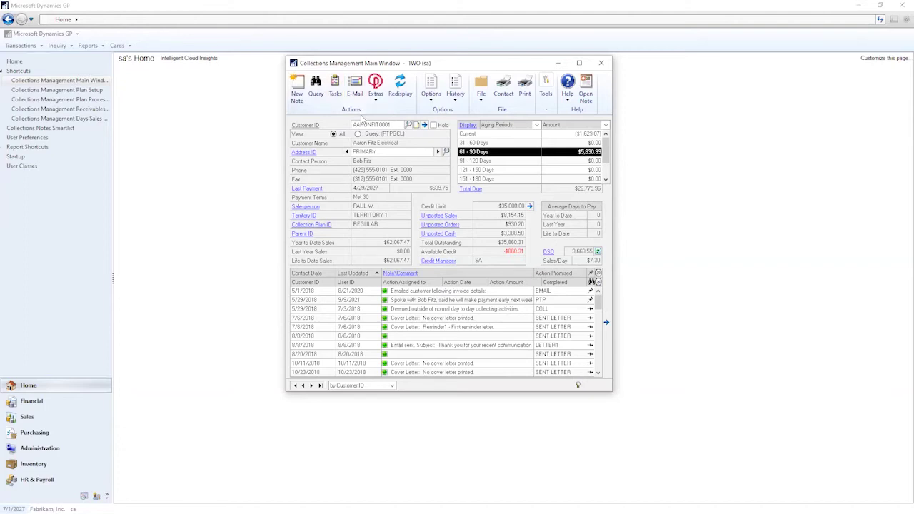
Preview a blank new note without saving it, and open the 5/29/2018 PTP note beside the main window
{"action": "left_click", "coordinate": [297, 89]}
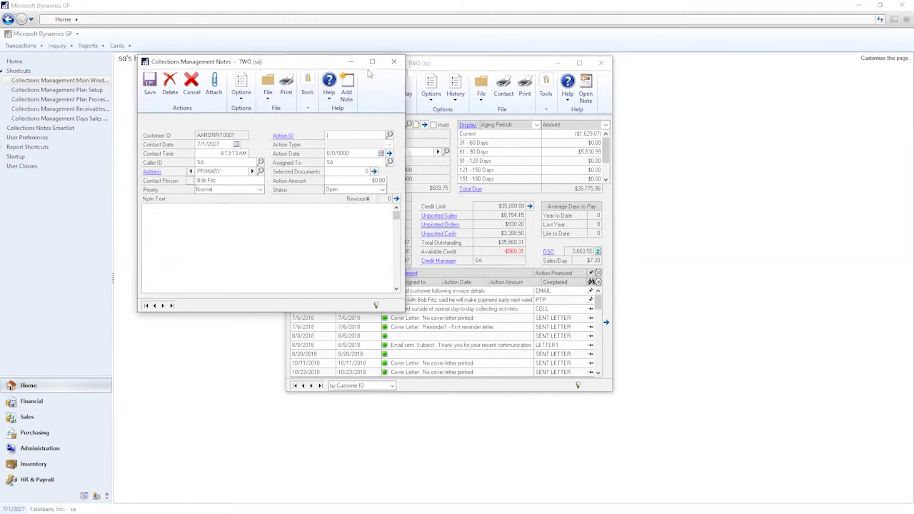
{"action": "left_click", "coordinate": [393, 61]}
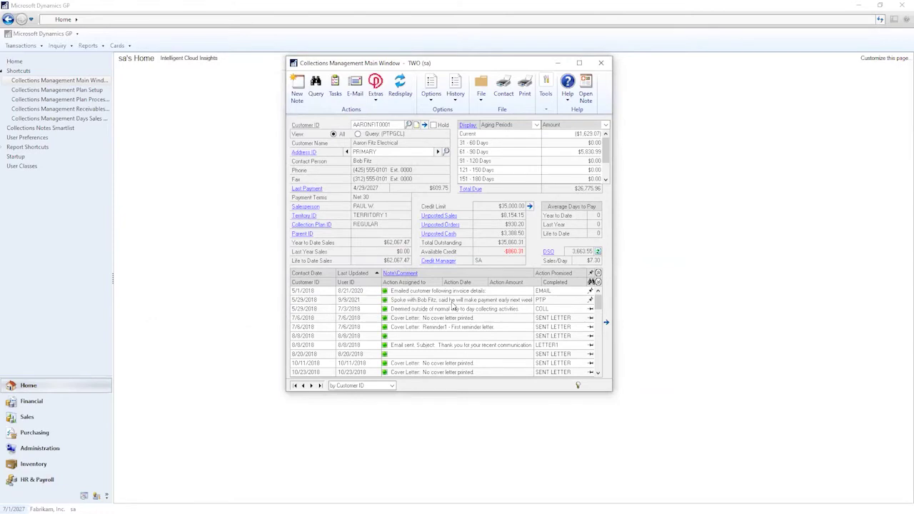
{"action": "left_click", "coordinate": [455, 301]}
{"action": "left_click", "coordinate": [410, 276]}
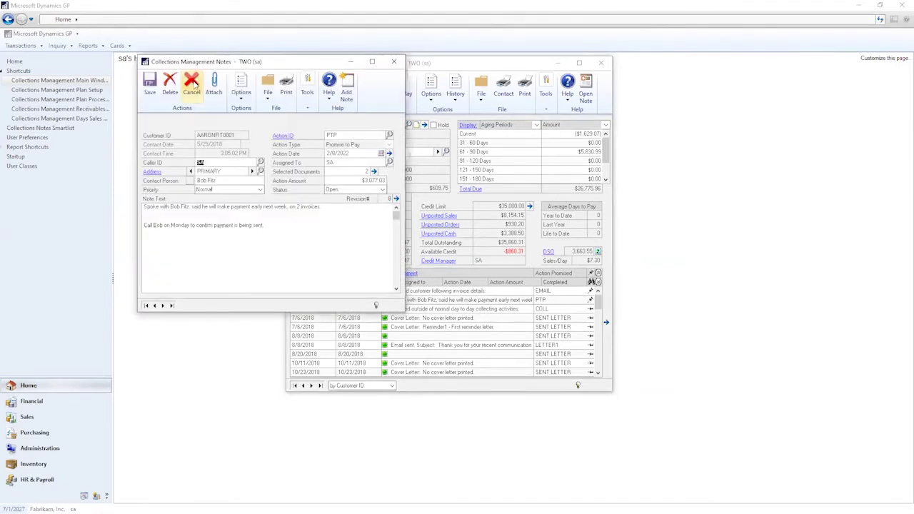
{"action": "left_click_drag", "start_coordinate": [198, 64], "coordinate": [680, 116]}
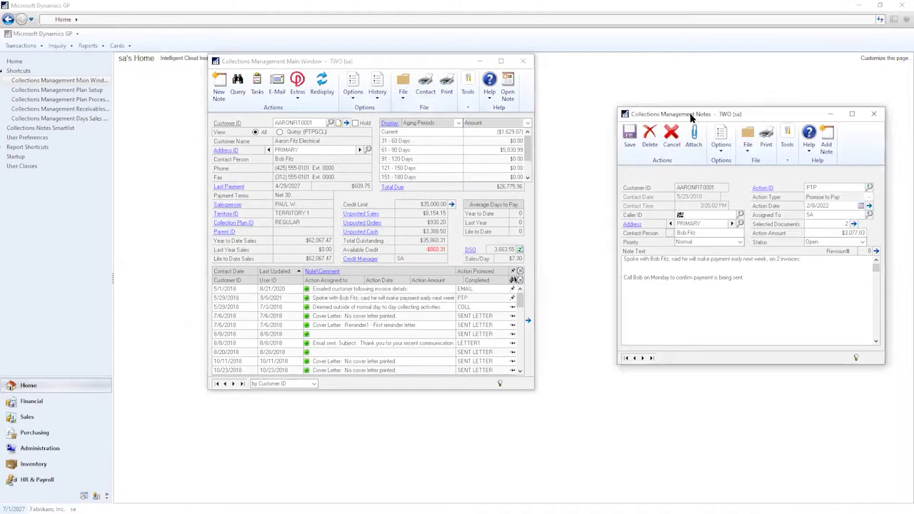
{"action": "left_click_drag", "start_coordinate": [696, 117], "coordinate": [611, 114]}
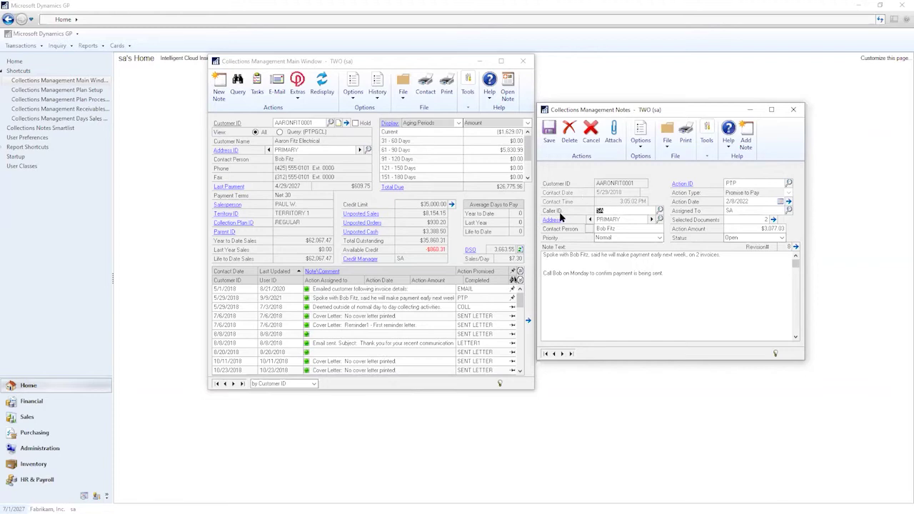
Examine the note's priority options and the priority markers in the customer's notes list, keeping the priority at Normal
{"action": "left_click", "coordinate": [611, 209]}
{"action": "left_click", "coordinate": [627, 238]}
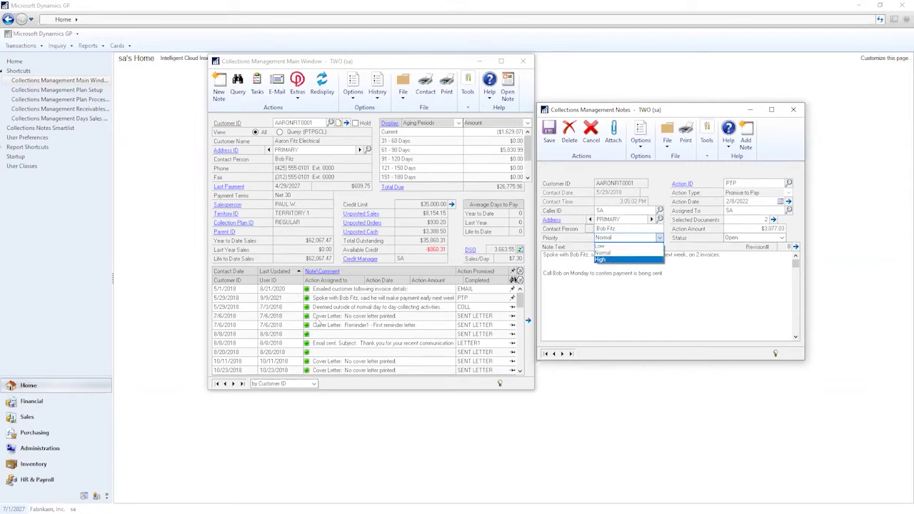
{"action": "key", "text": "Escape"}
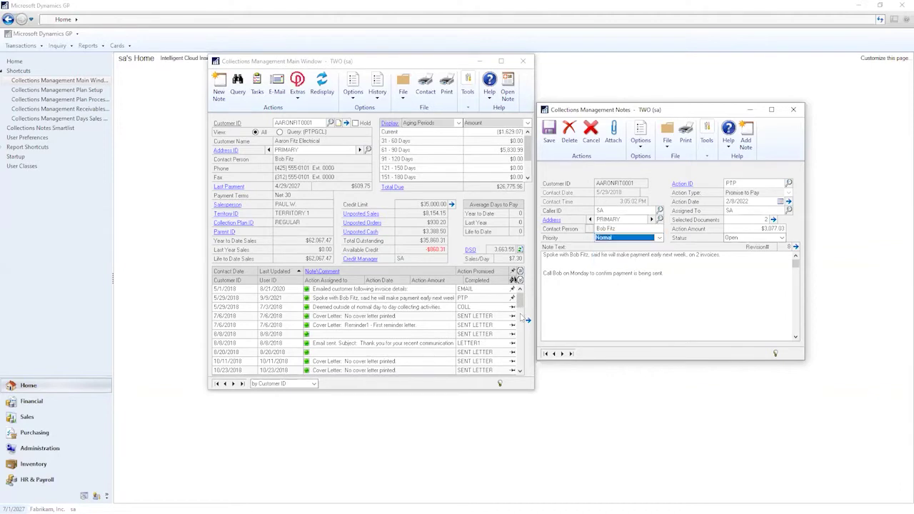
{"action": "left_click_drag", "start_coordinate": [519, 306], "coordinate": [525, 371]}
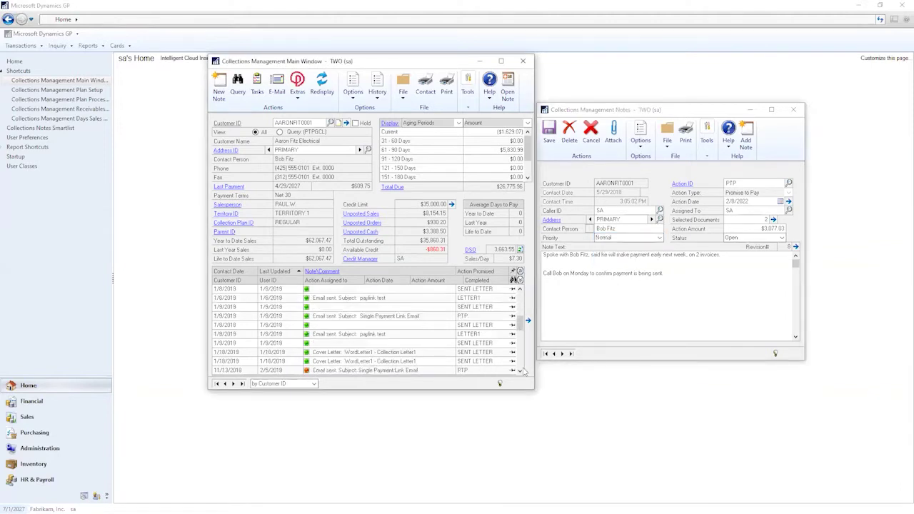
{"action": "left_click", "coordinate": [619, 237]}
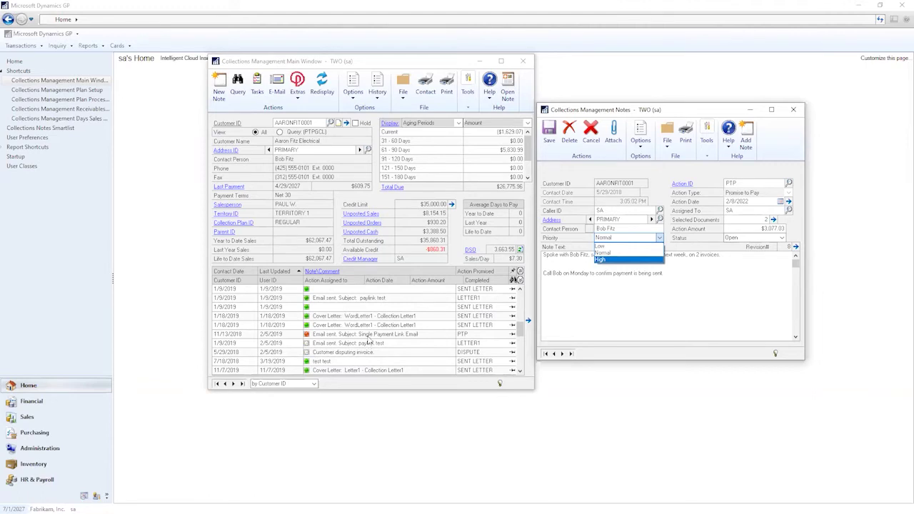
{"action": "key", "text": "Escape"}
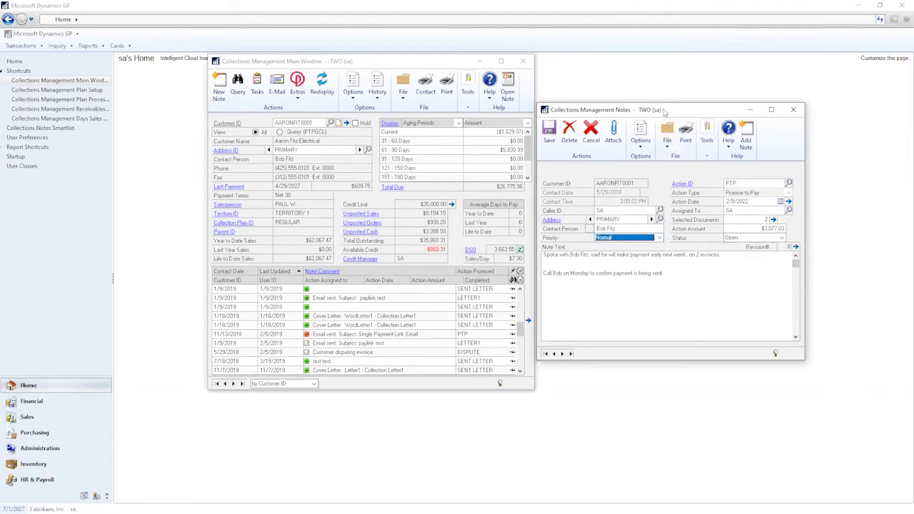
Place the PTP note window over the main window and read through its note text on the promised payment and follow-up call
{"action": "left_click_drag", "start_coordinate": [663, 111], "coordinate": [358, 118]}
{"action": "left_click", "coordinate": [278, 270]}
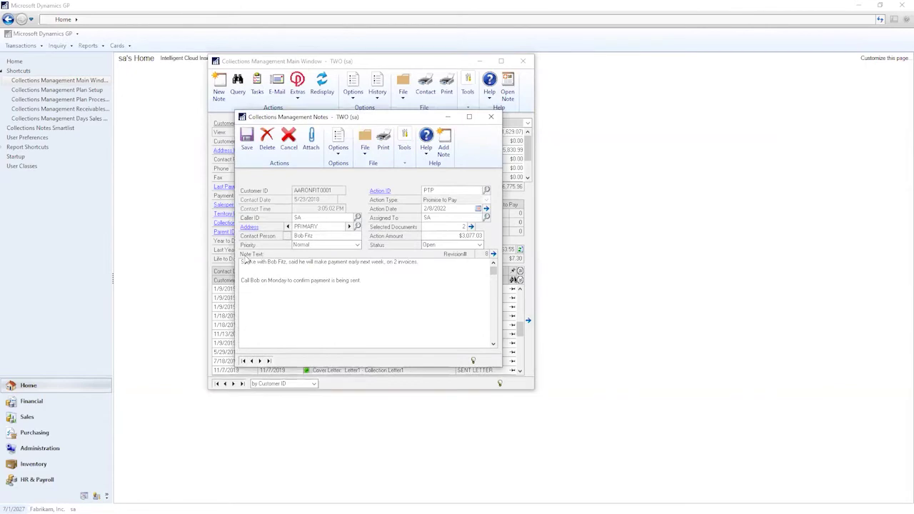
{"action": "left_click_drag", "start_coordinate": [352, 273], "coordinate": [234, 257]}
{"action": "left_click_drag", "start_coordinate": [361, 280], "coordinate": [240, 261]}
{"action": "left_click", "coordinate": [392, 290]}
{"action": "left_click_drag", "start_coordinate": [249, 263], "coordinate": [345, 262]}
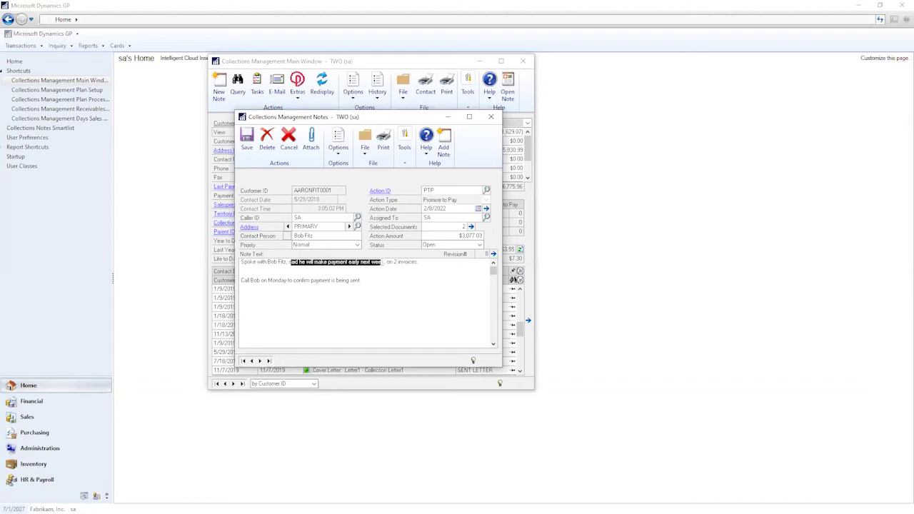
{"action": "left_click_drag", "start_coordinate": [386, 262], "coordinate": [419, 262]}
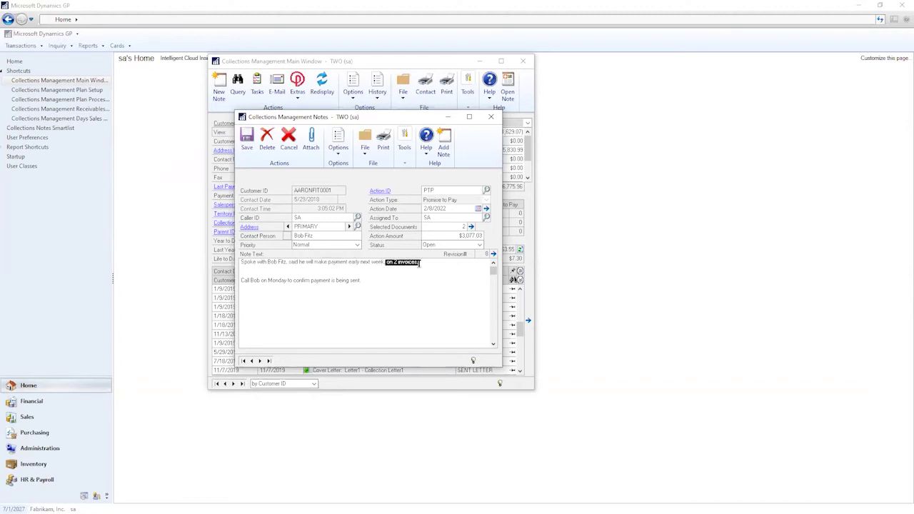
{"action": "left_click", "coordinate": [389, 281]}
{"action": "left_click_drag", "start_coordinate": [286, 265], "coordinate": [380, 265]}
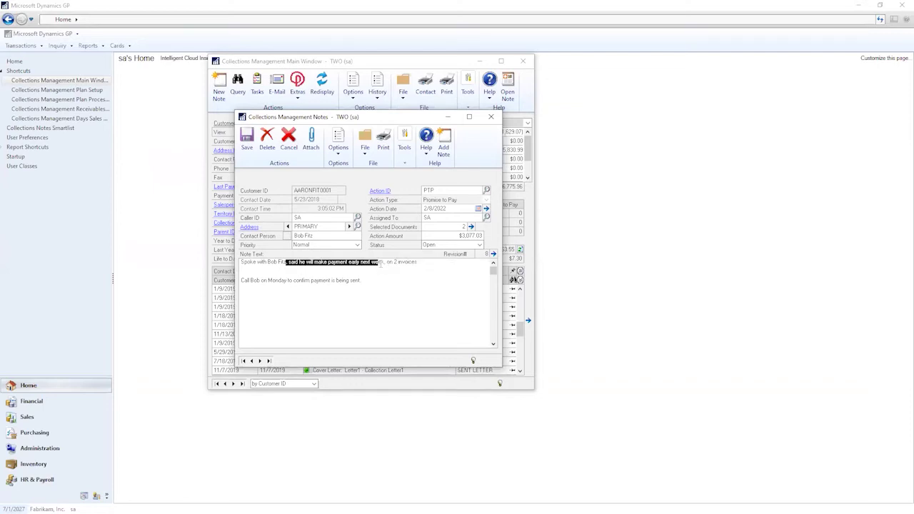
{"action": "left_click", "coordinate": [387, 272]}
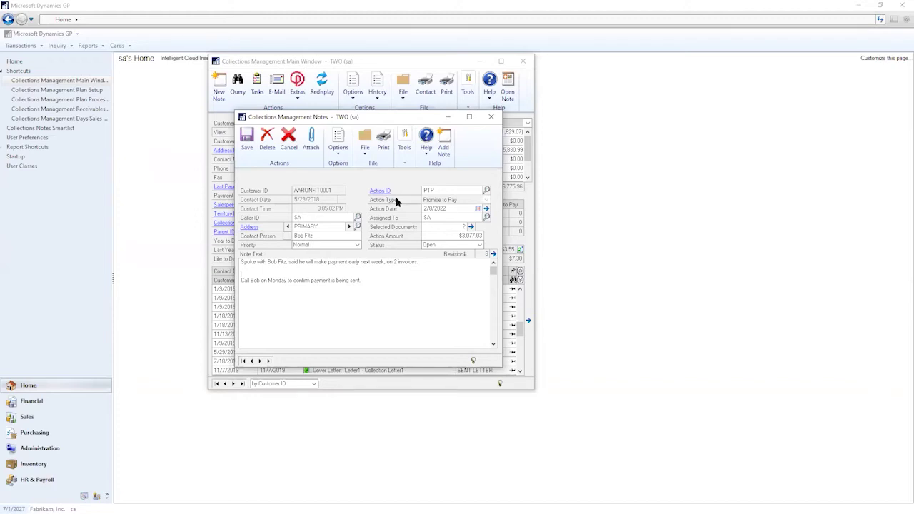
View the PTP action's setup and close it, then browse the lookup of available action IDs for the note
{"action": "left_click", "coordinate": [380, 191]}
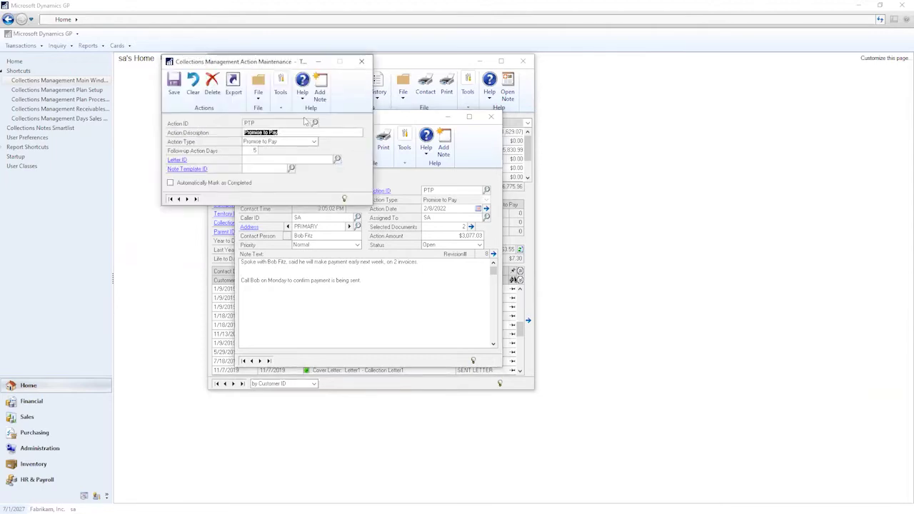
{"action": "left_click", "coordinate": [361, 61]}
{"action": "left_click", "coordinate": [486, 188]}
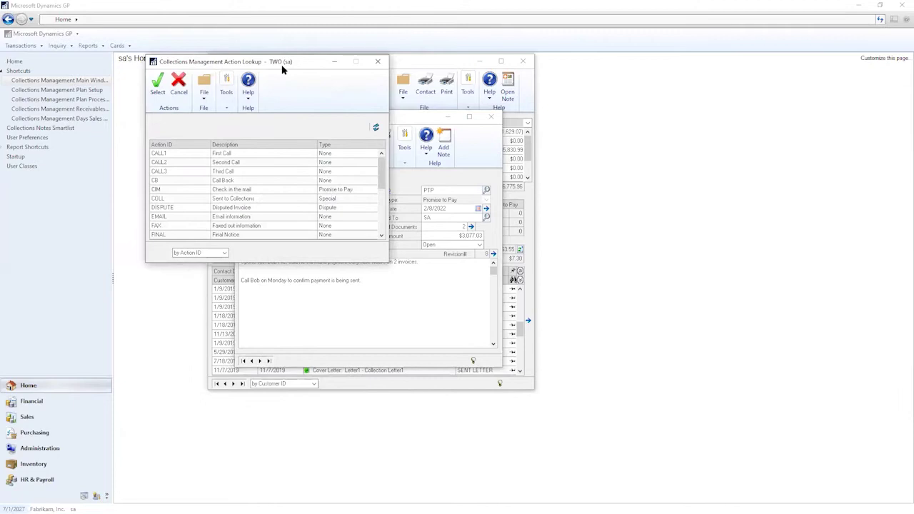
{"action": "left_click_drag", "start_coordinate": [282, 65], "coordinate": [380, 177]}
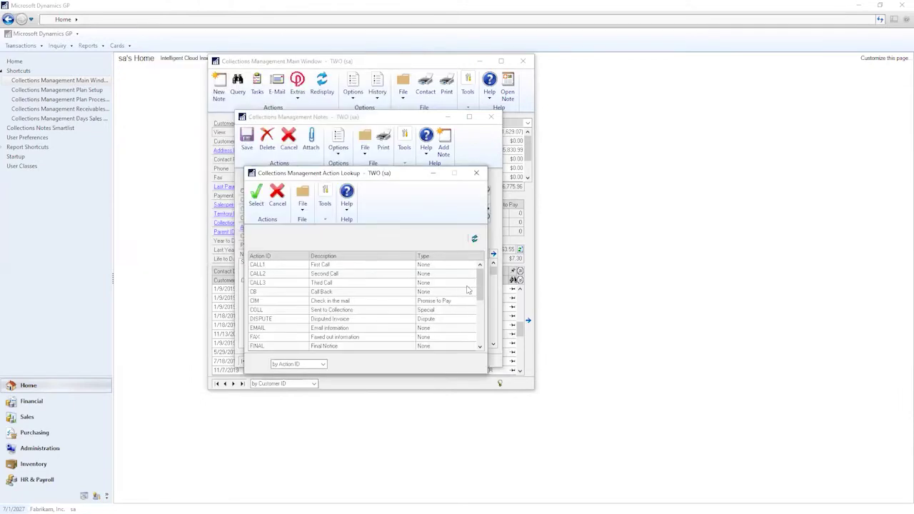
{"action": "scroll", "coordinate": [480, 294], "scroll_direction": "up", "scroll_amount": 1}
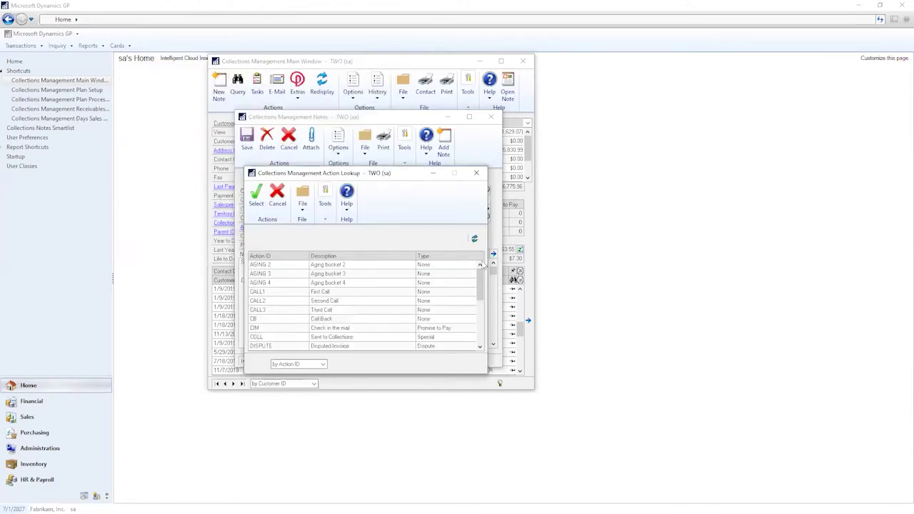
{"action": "left_click", "coordinate": [480, 347]}
{"action": "left_click", "coordinate": [480, 346]}
{"action": "left_click", "coordinate": [479, 346]}
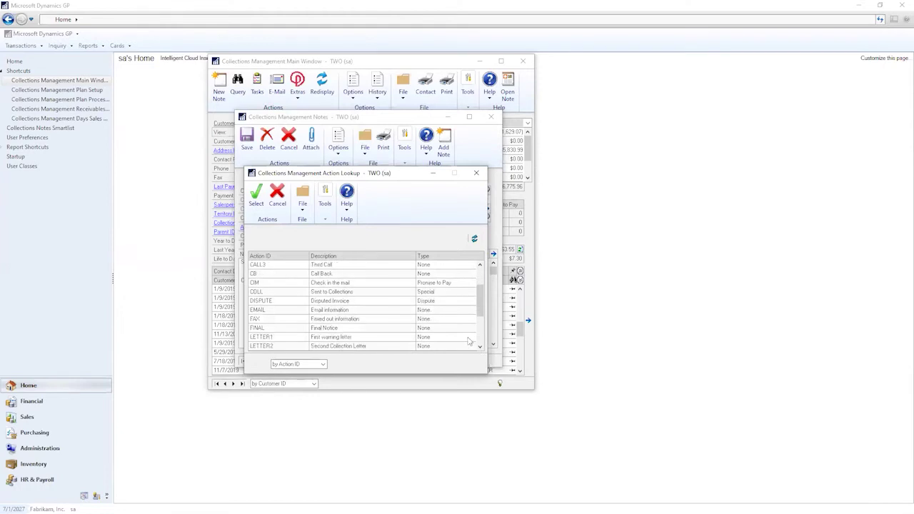
Examine the individual actions in the lookup one by one, from CIM (Check in the mail) through LETTER1 (First warning letter)
{"action": "left_click", "coordinate": [353, 284]}
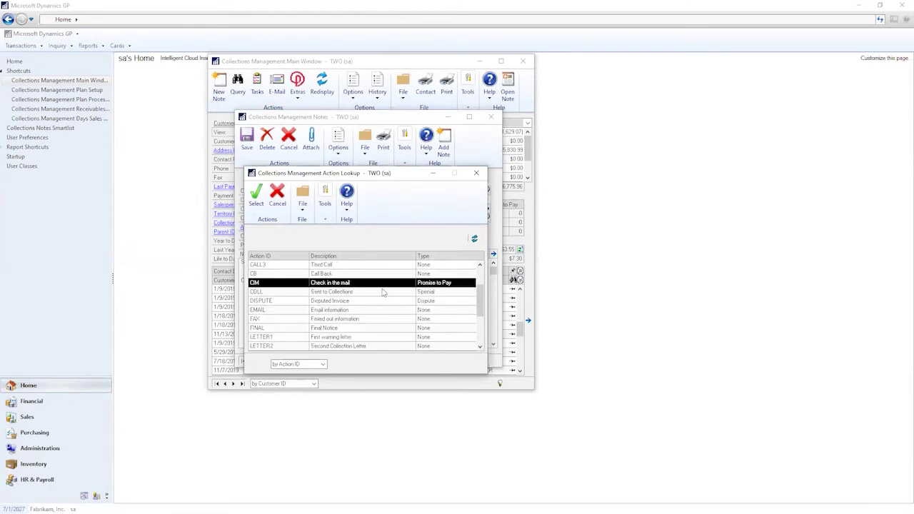
{"action": "left_click", "coordinate": [378, 293]}
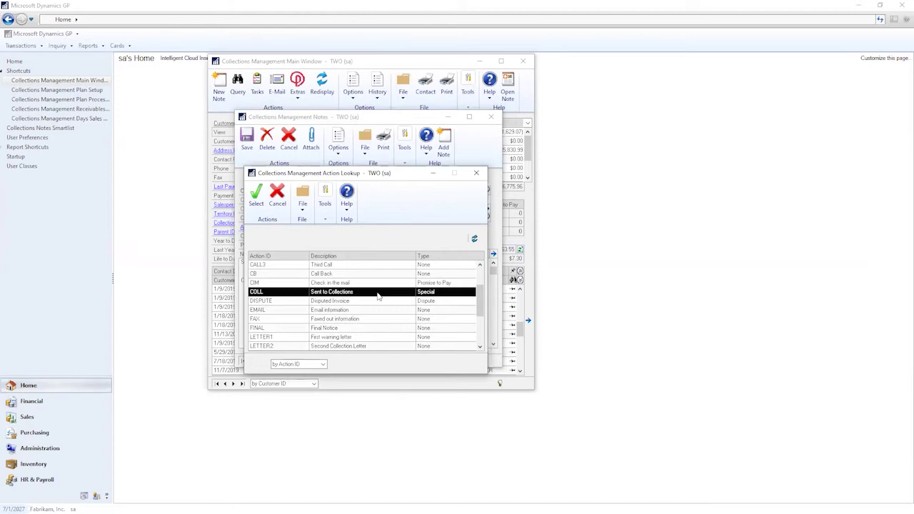
{"action": "left_click", "coordinate": [370, 305]}
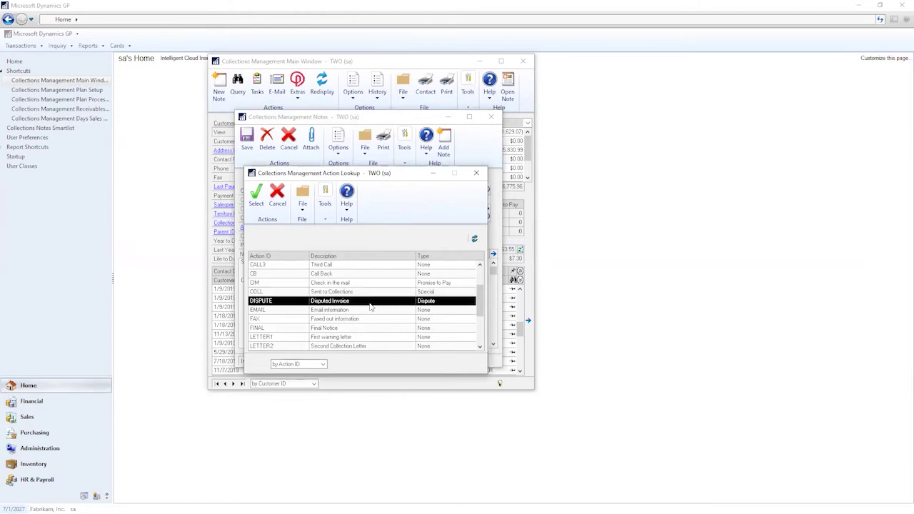
{"action": "left_click", "coordinate": [370, 310]}
{"action": "left_click", "coordinate": [369, 319]}
{"action": "left_click", "coordinate": [370, 329]}
{"action": "left_click", "coordinate": [371, 337]}
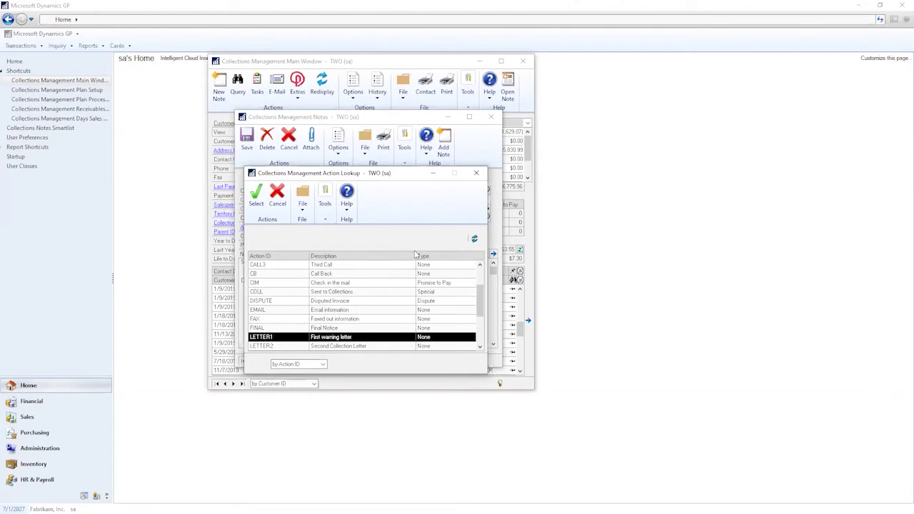
Compare the Promise to Pay, Special and Dispute action types using the CIM, COLL and DISPUTE entries
{"action": "left_click", "coordinate": [451, 283]}
{"action": "left_click", "coordinate": [454, 292]}
{"action": "left_click", "coordinate": [455, 300]}
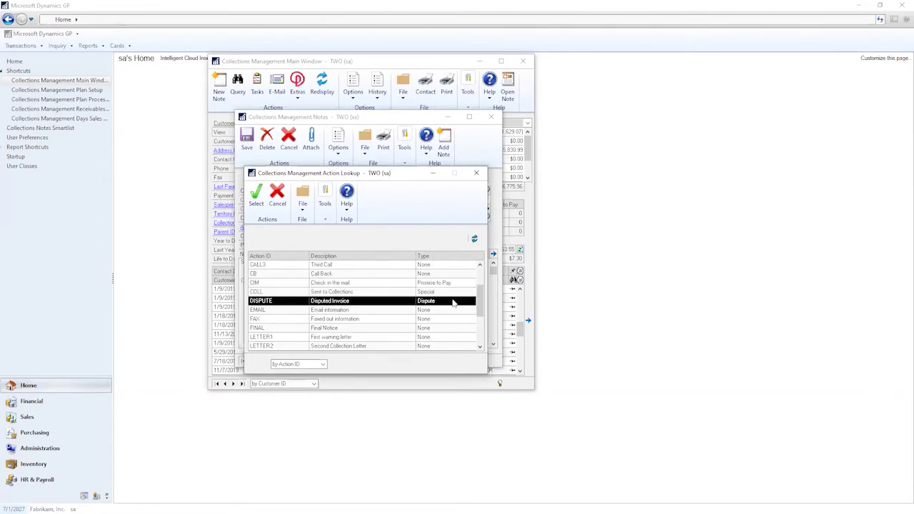
{"action": "left_click", "coordinate": [453, 284]}
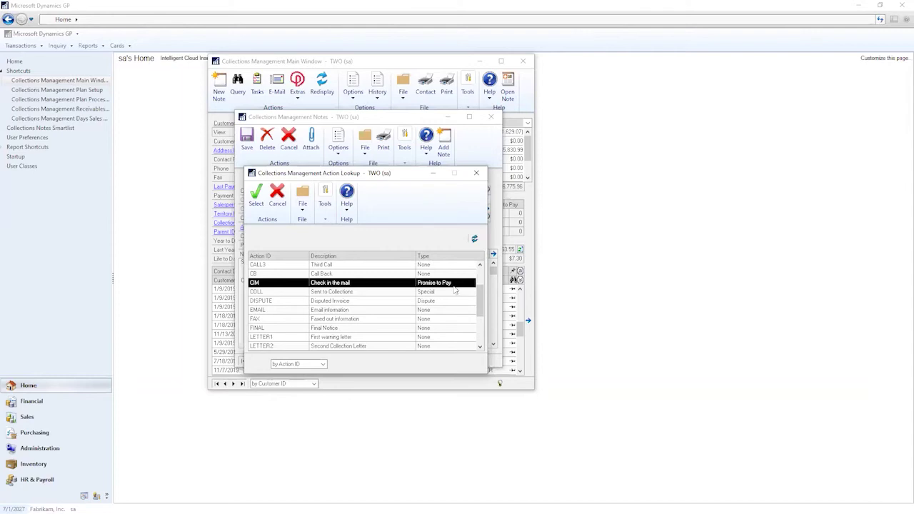
{"action": "left_click", "coordinate": [455, 293]}
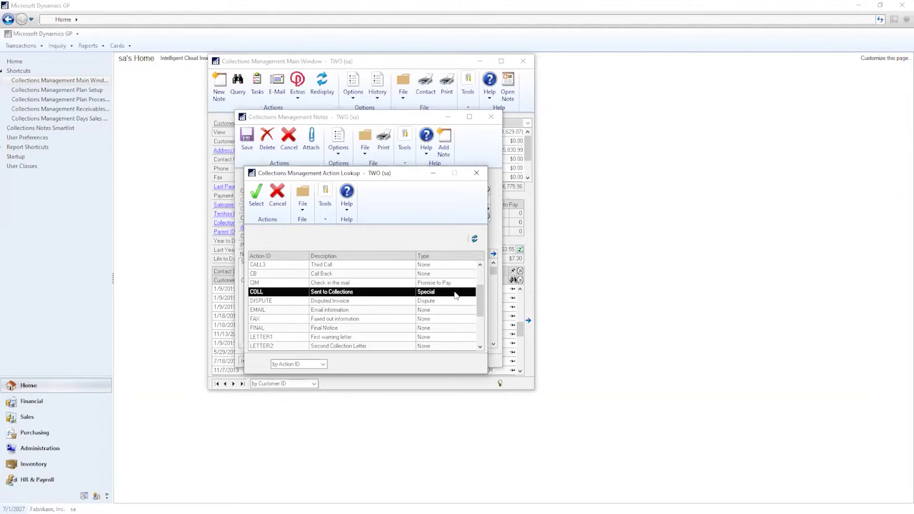
{"action": "left_click", "coordinate": [454, 301]}
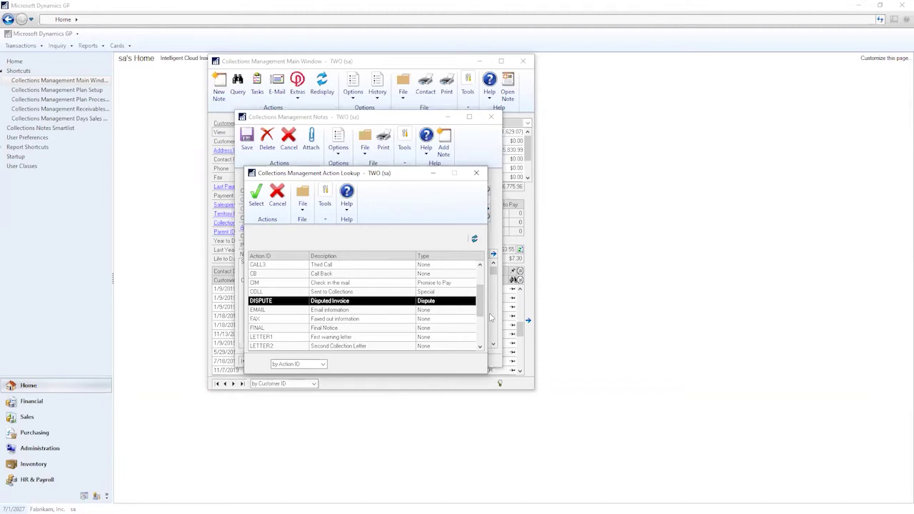
Contrast the CIM, COLL and DISPUTE actions with those of type None, from EMAIL through LETTER2
{"action": "left_click", "coordinate": [447, 283]}
{"action": "left_click", "coordinate": [449, 291]}
{"action": "left_click", "coordinate": [449, 301]}
{"action": "left_click", "coordinate": [449, 283]}
{"action": "left_click", "coordinate": [449, 292]}
{"action": "left_click", "coordinate": [448, 301]}
{"action": "left_click", "coordinate": [447, 311]}
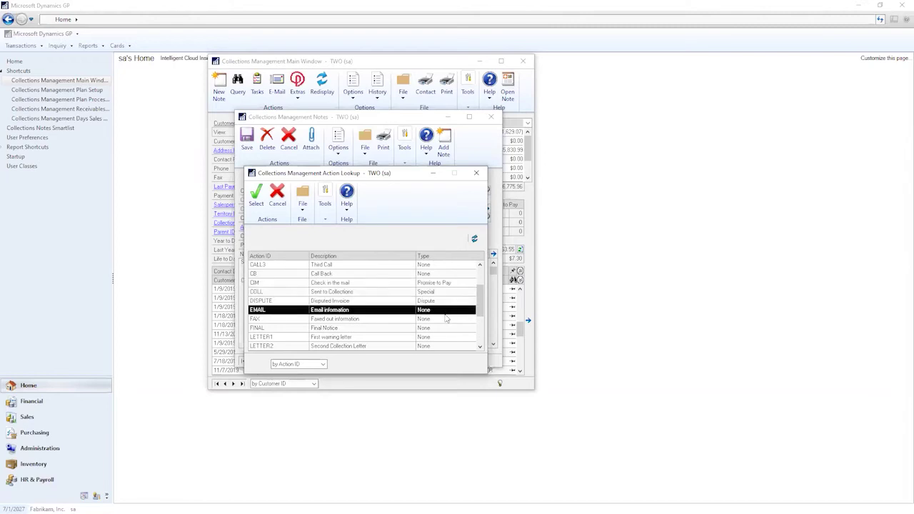
{"action": "left_click", "coordinate": [448, 320]}
{"action": "left_click", "coordinate": [447, 328]}
{"action": "left_click", "coordinate": [447, 337]}
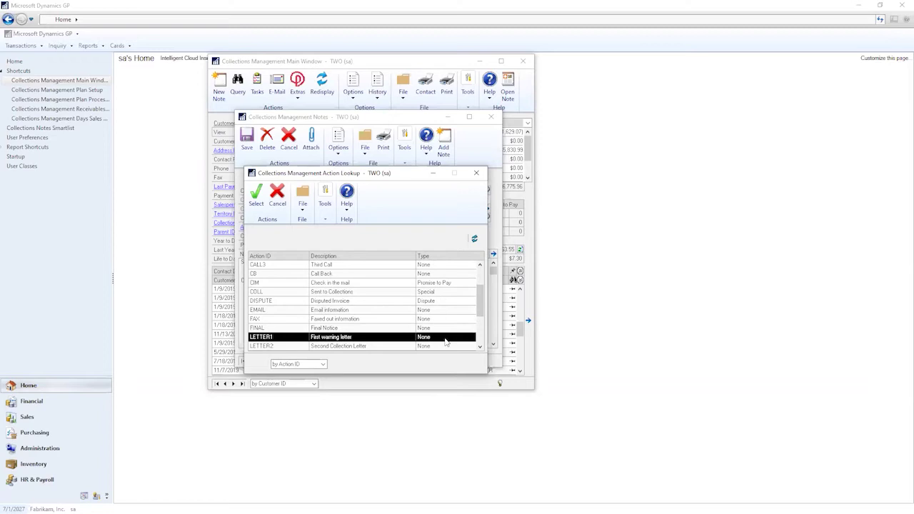
{"action": "left_click", "coordinate": [446, 347]}
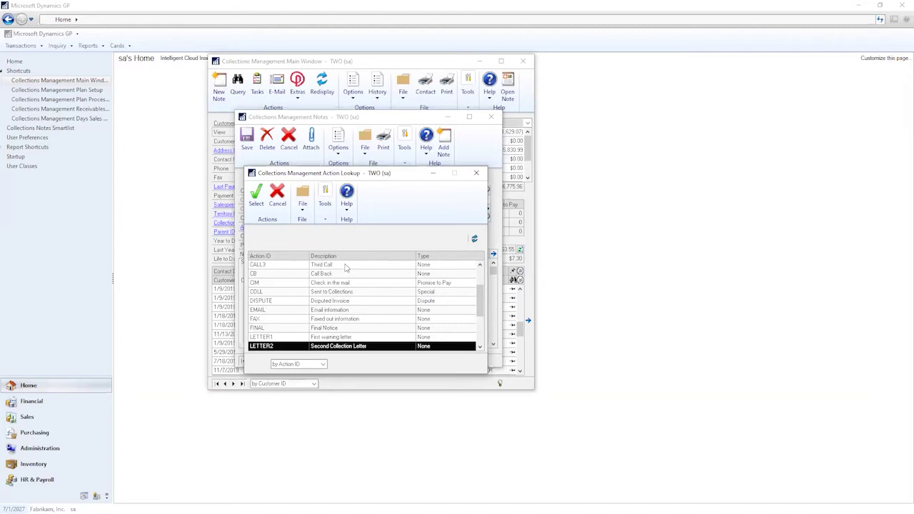
Revisit the CIM and DISPUTE action types and close the action lookup without selecting an action
{"action": "left_click", "coordinate": [442, 284]}
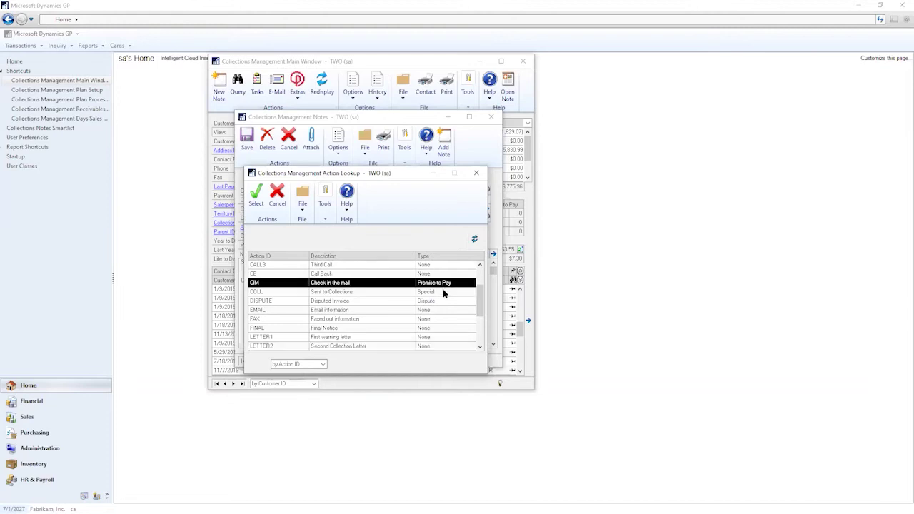
{"action": "left_click", "coordinate": [444, 301]}
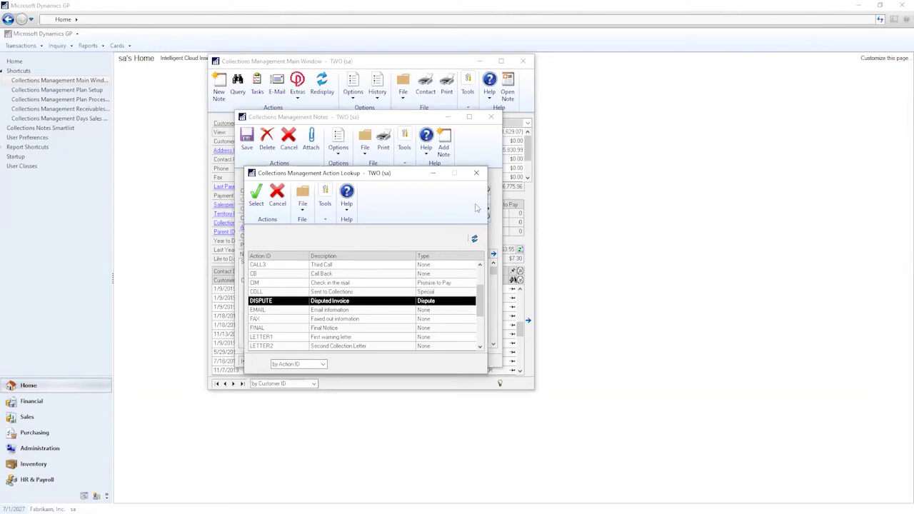
{"action": "left_click", "coordinate": [476, 173]}
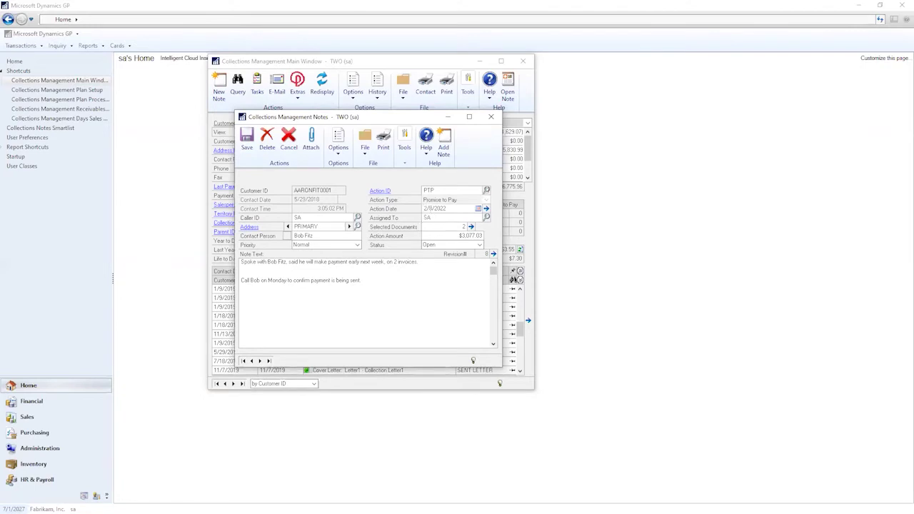
Review the collectors available for the note's Assigned To field and close the list without changing the assignment
{"action": "left_click", "coordinate": [486, 217]}
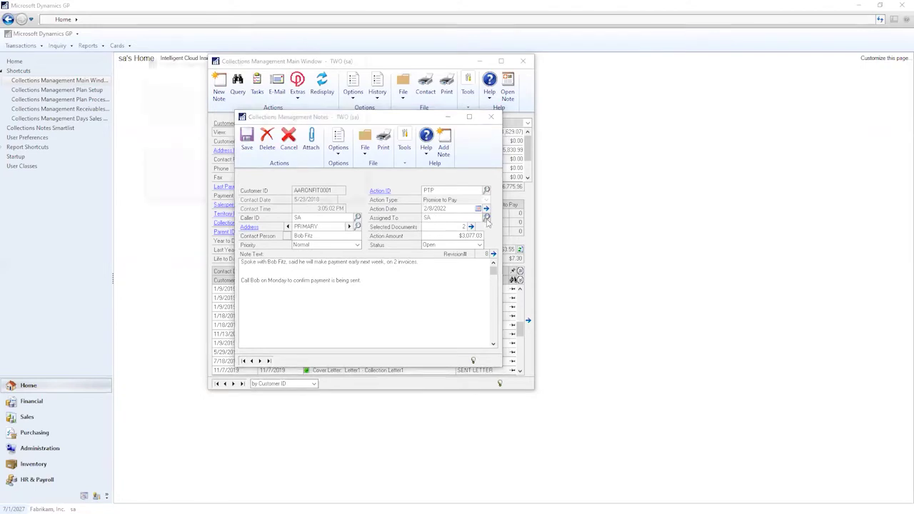
{"action": "left_click", "coordinate": [236, 139]}
{"action": "left_click", "coordinate": [238, 144]}
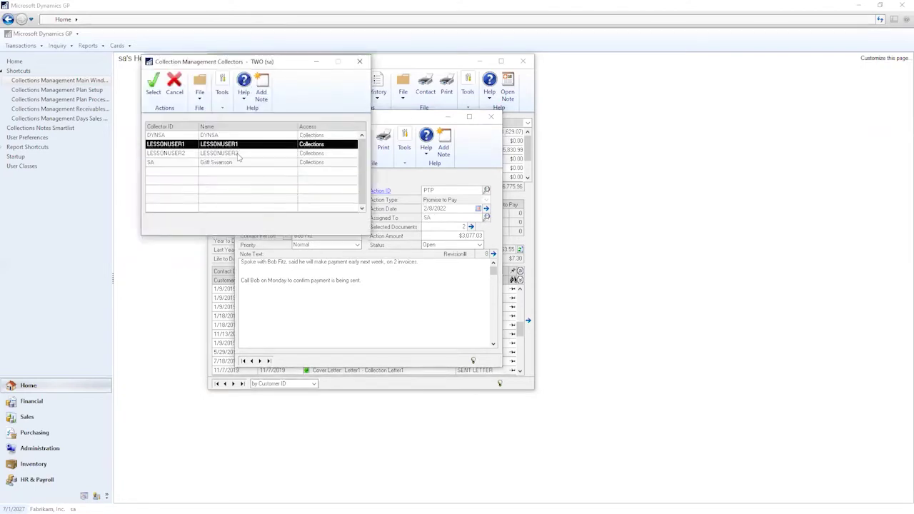
{"action": "left_click", "coordinate": [240, 163]}
{"action": "left_click", "coordinate": [360, 62]}
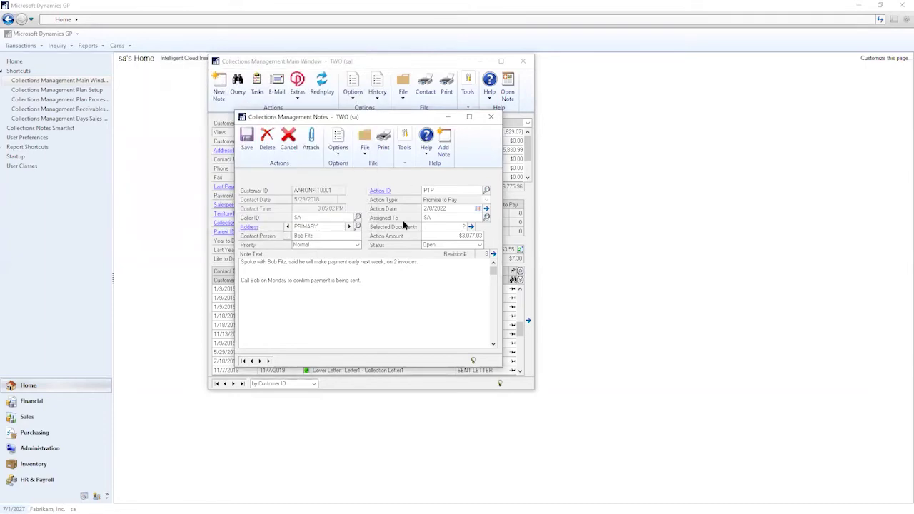
Review the note's selected documents and the customer's other transactions in Transaction Note Selection, and close that window
{"action": "left_click", "coordinate": [471, 227]}
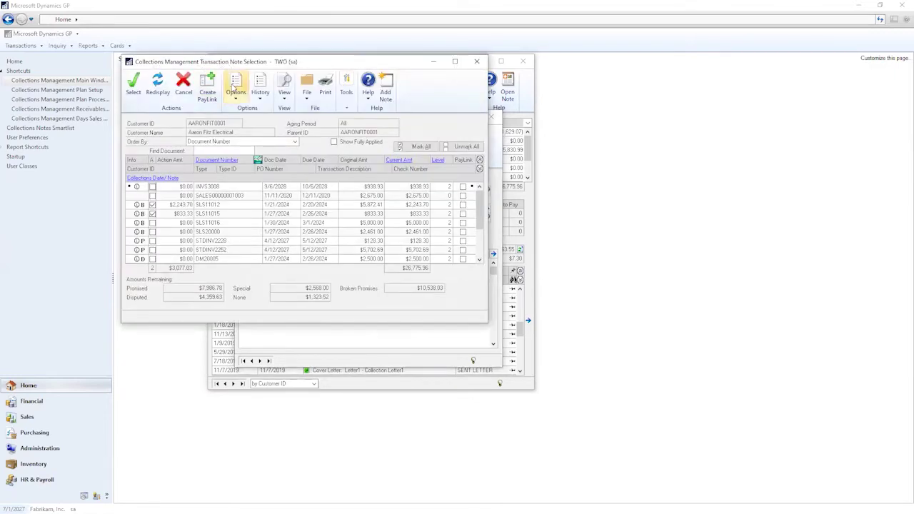
{"action": "scroll", "coordinate": [207, 213], "scroll_direction": "down", "scroll_amount": 3}
{"action": "scroll", "coordinate": [206, 217], "scroll_direction": "up", "scroll_amount": 3}
{"action": "scroll", "coordinate": [184, 224], "scroll_direction": "down", "scroll_amount": 3}
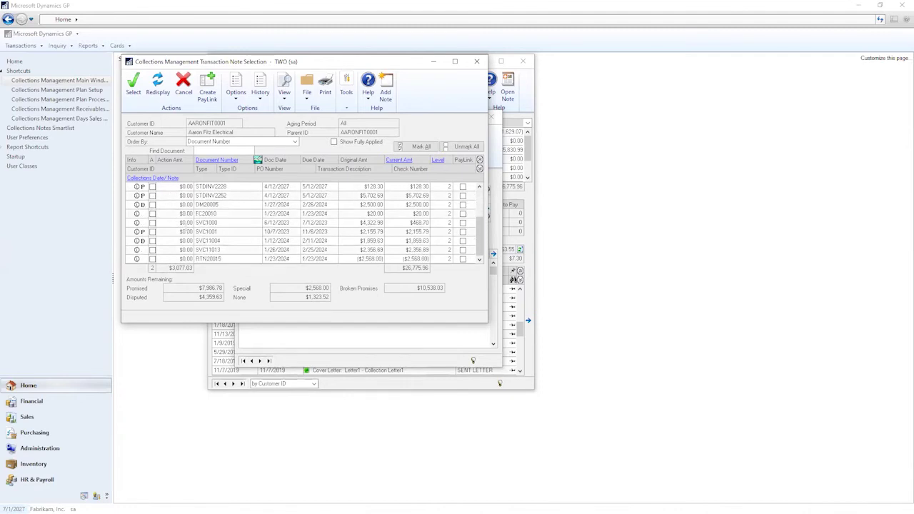
{"action": "scroll", "coordinate": [182, 241], "scroll_direction": "up", "scroll_amount": 3}
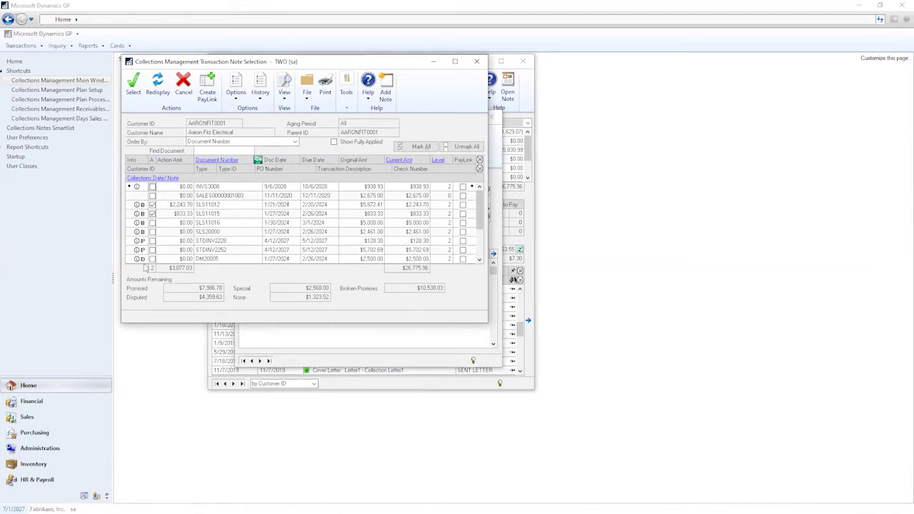
{"action": "left_click", "coordinate": [476, 63]}
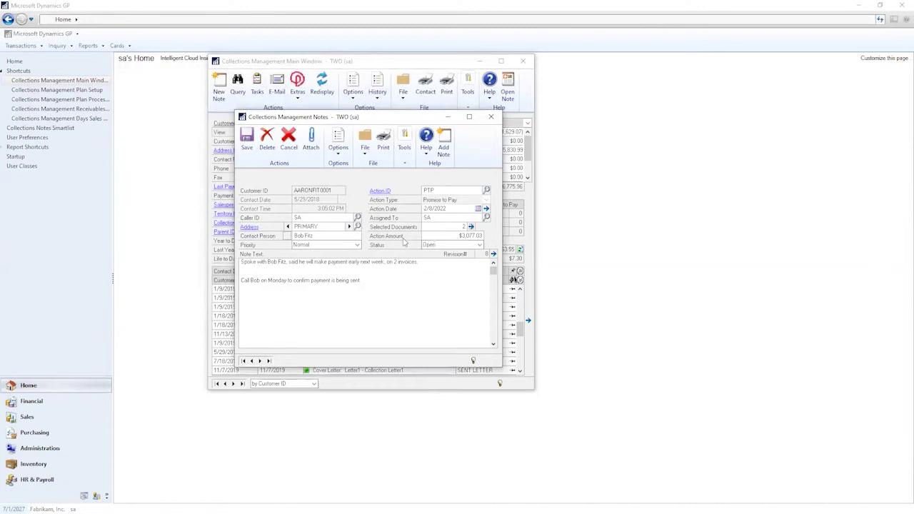
Set the PTP note's action amount to $2,000.00
{"action": "left_click", "coordinate": [443, 237]}
{"action": "key", "text": "Tab"}
{"action": "left_click_drag", "start_coordinate": [457, 236], "coordinate": [494, 247]}
{"action": "type", "text": "2000"}
{"action": "key", "text": "Tab"}
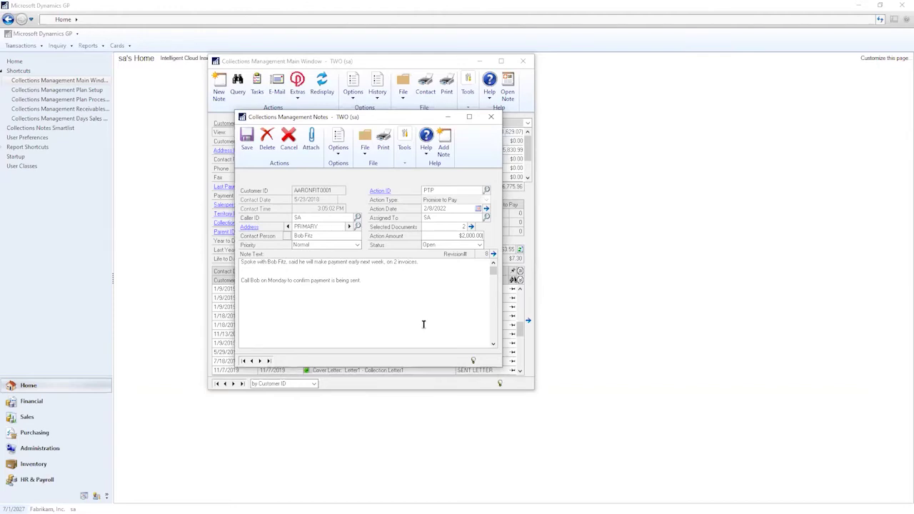
Examine the note's status options, keeping the status at Open
{"action": "left_click", "coordinate": [462, 245]}
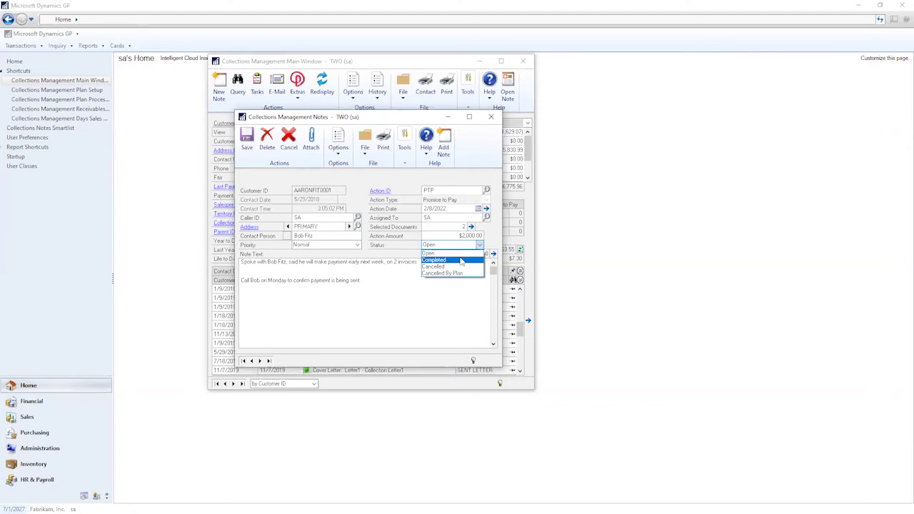
{"action": "key", "text": "Up"}
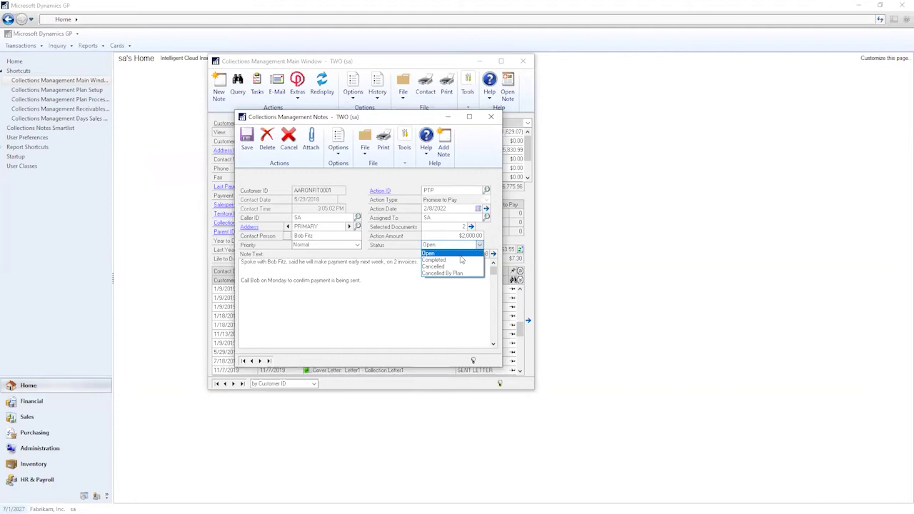
{"action": "key", "text": "Return"}
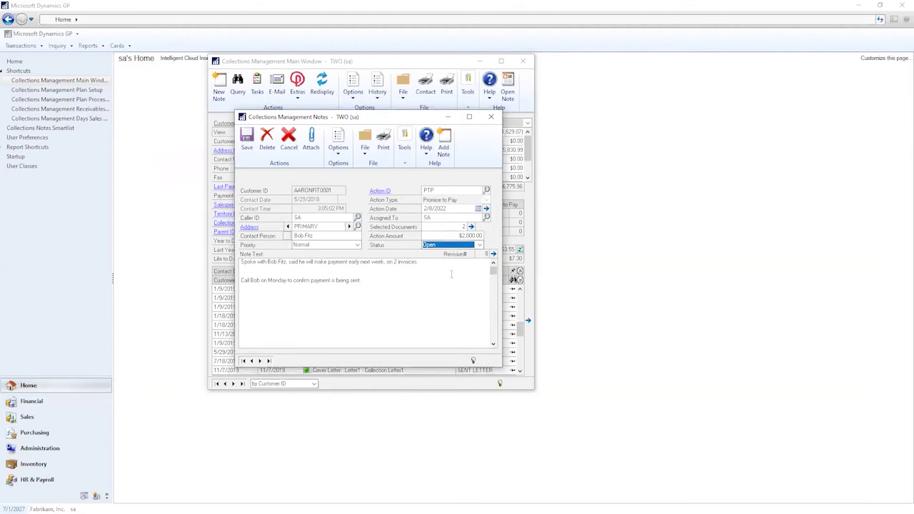
Open the PTP note's revision history and step back through the revisions to the original version
{"action": "left_click", "coordinate": [492, 254]}
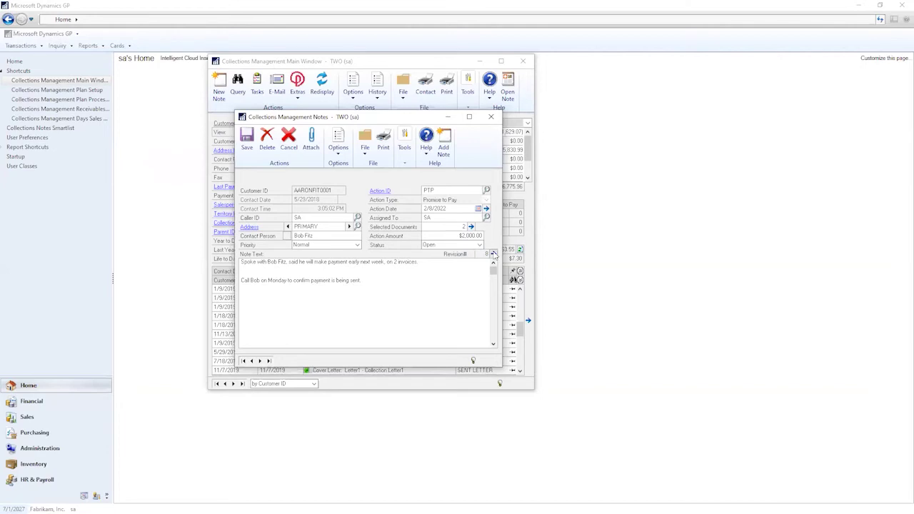
{"action": "left_click", "coordinate": [200, 139]}
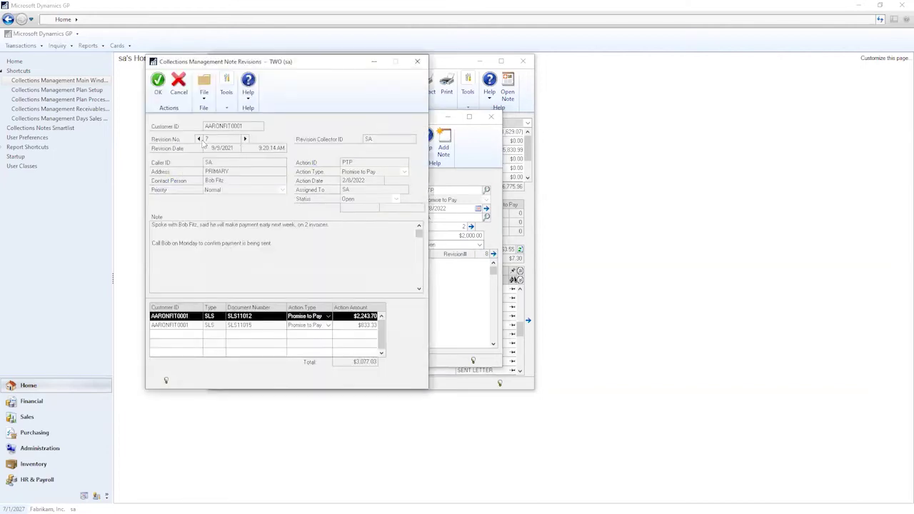
{"action": "left_click", "coordinate": [199, 139]}
{"action": "left_click", "coordinate": [199, 139]}
{"action": "left_click", "coordinate": [199, 139]}
{"action": "left_click", "coordinate": [200, 139]}
{"action": "left_click", "coordinate": [199, 139]}
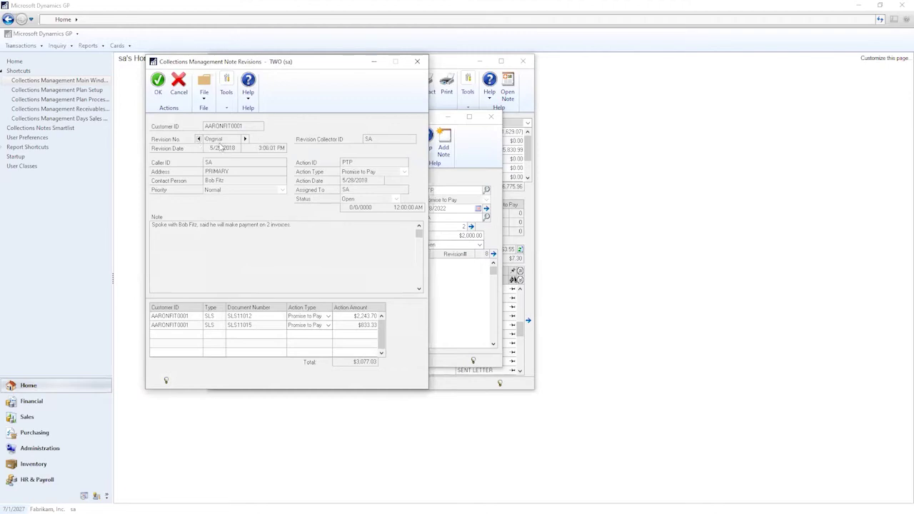
Step the note's revision history forward to revision 3, and close both the revision history and the note
{"action": "left_click", "coordinate": [244, 139]}
{"action": "left_click", "coordinate": [245, 140]}
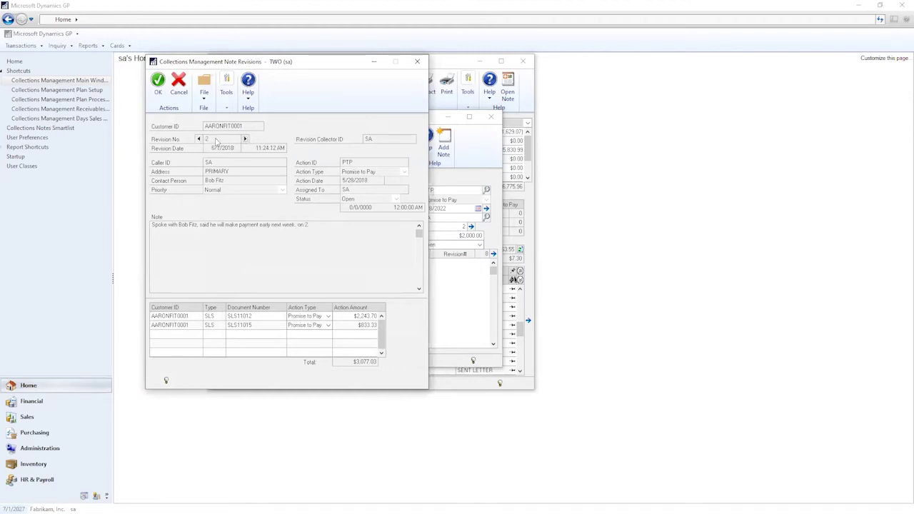
{"action": "left_click", "coordinate": [245, 139]}
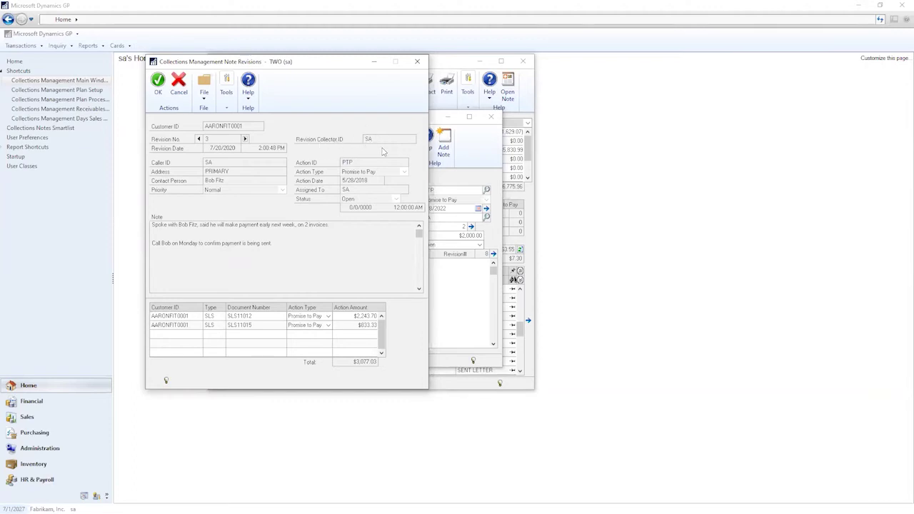
{"action": "left_click", "coordinate": [417, 61]}
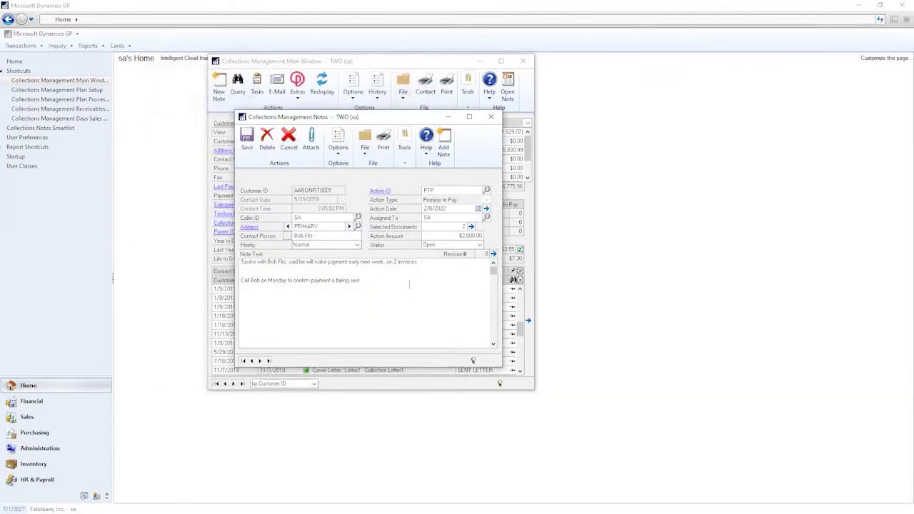
{"action": "left_click", "coordinate": [491, 117]}
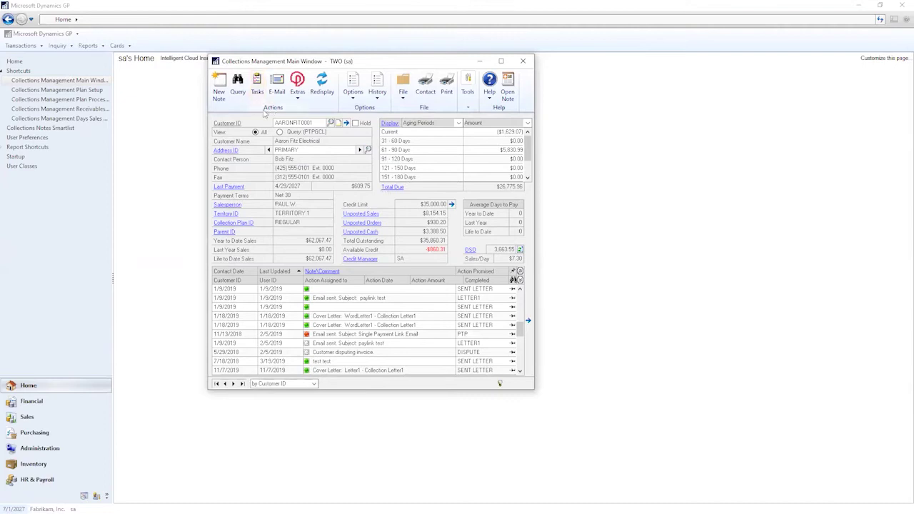
Review the transactions behind the customer's total due, including promised and disputed documents, and close the Transaction Inquiry
{"action": "left_click", "coordinate": [392, 187]}
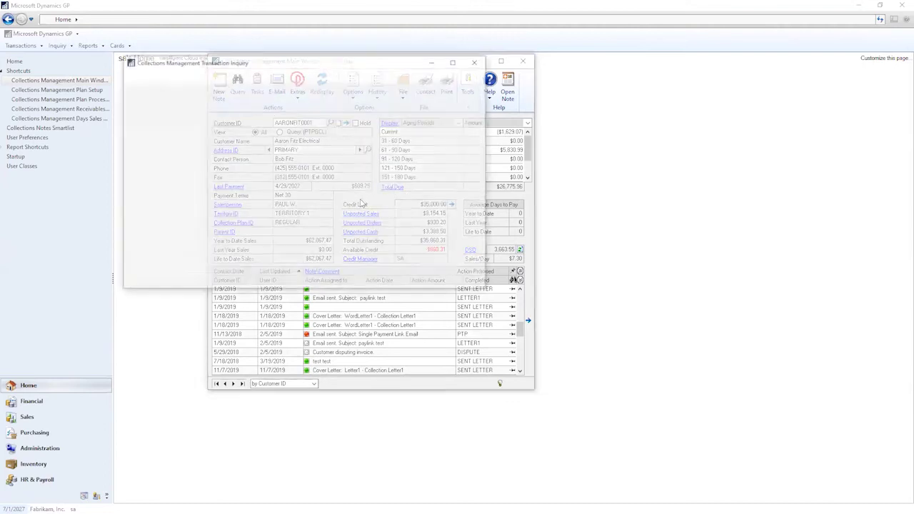
{"action": "left_click_drag", "start_coordinate": [246, 64], "coordinate": [309, 78]}
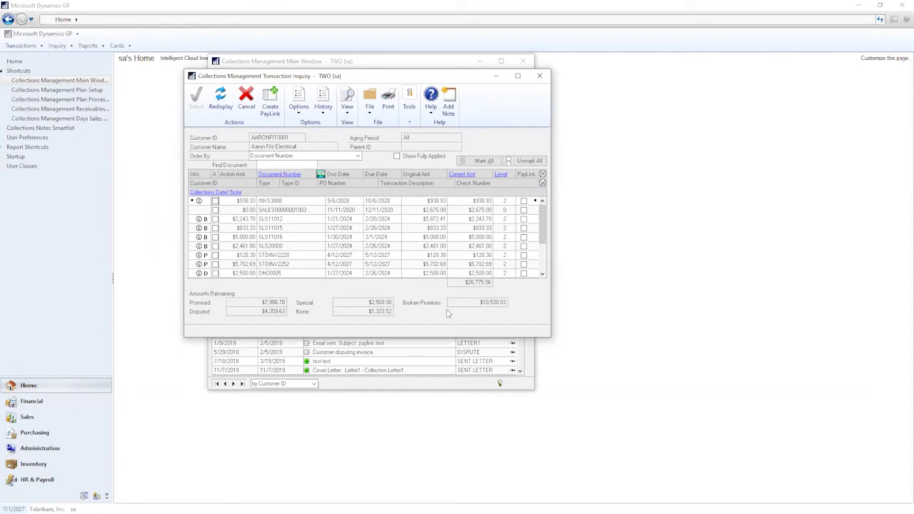
{"action": "scroll", "coordinate": [266, 254], "scroll_direction": "down", "scroll_amount": 2}
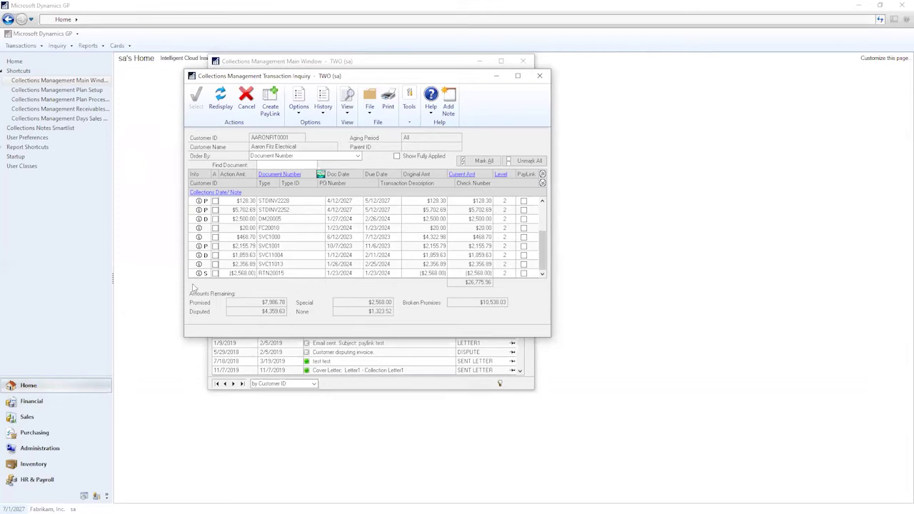
{"action": "left_click", "coordinate": [539, 76]}
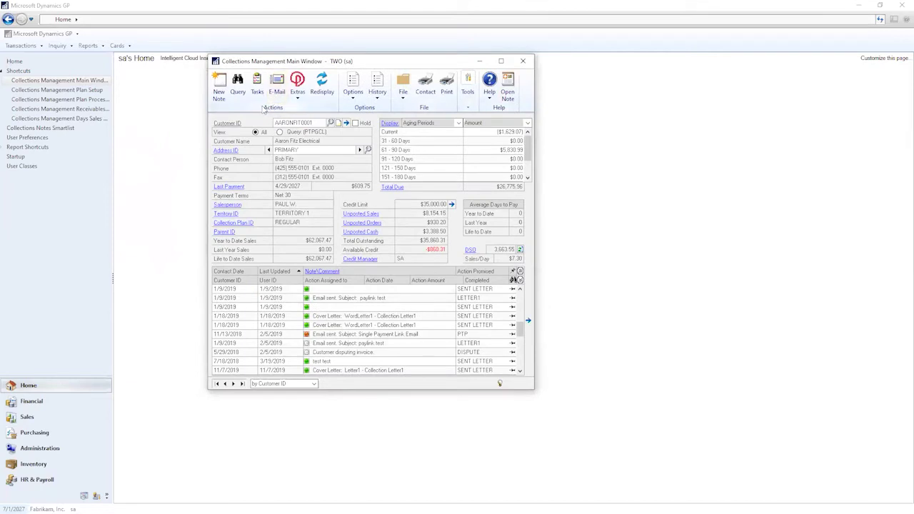
Open the collections Task List, review the collectors available for filtering, and close the lookup without changing the collector
{"action": "left_click", "coordinate": [258, 83]}
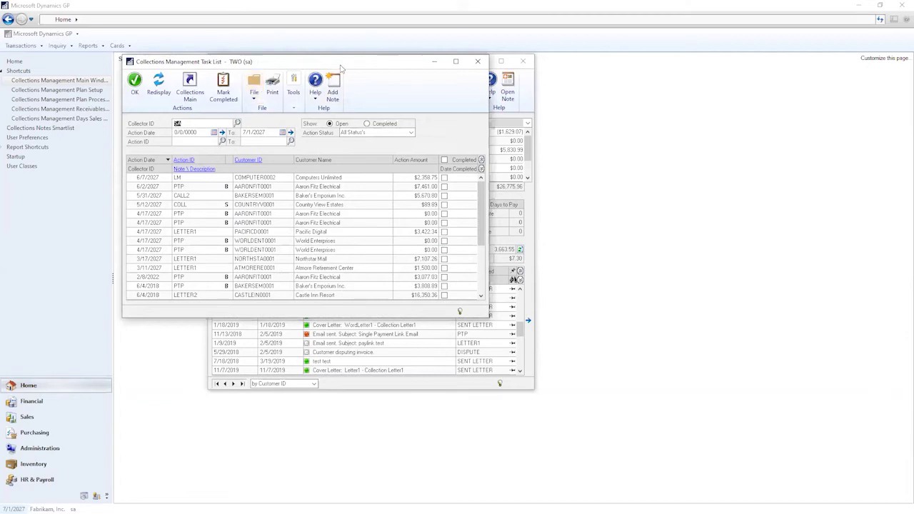
{"action": "left_click_drag", "start_coordinate": [341, 68], "coordinate": [407, 127]}
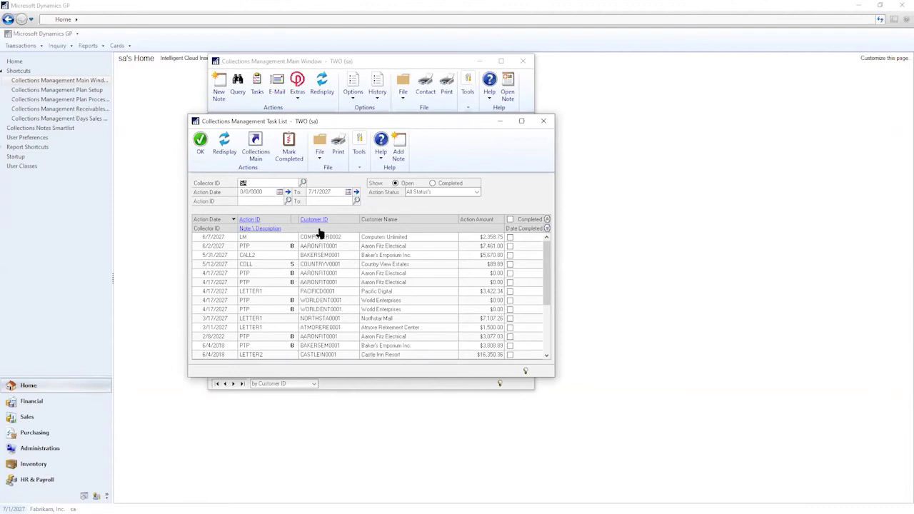
{"action": "left_click", "coordinate": [303, 183]}
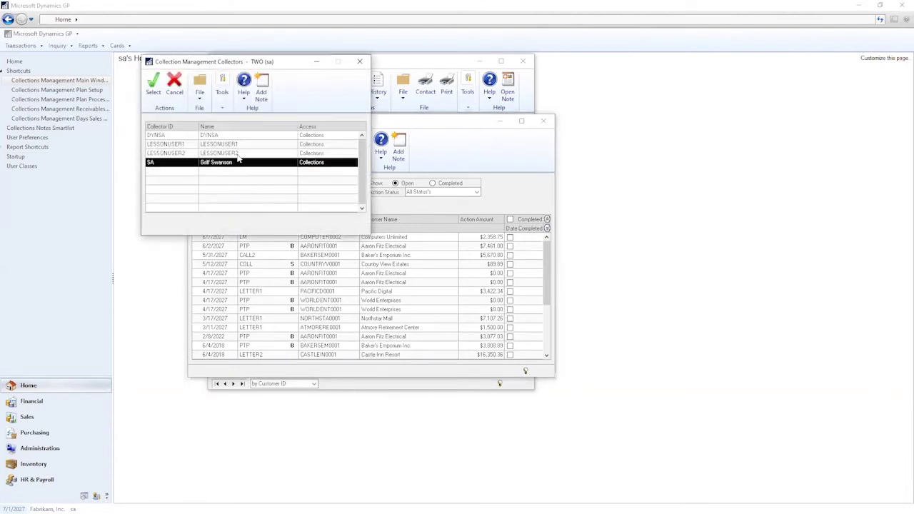
{"action": "left_click", "coordinate": [238, 143]}
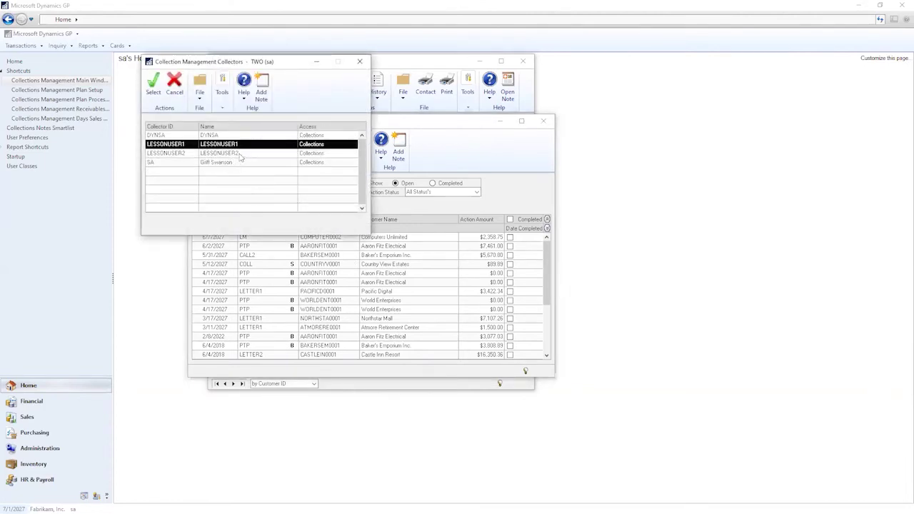
{"action": "left_click", "coordinate": [241, 163]}
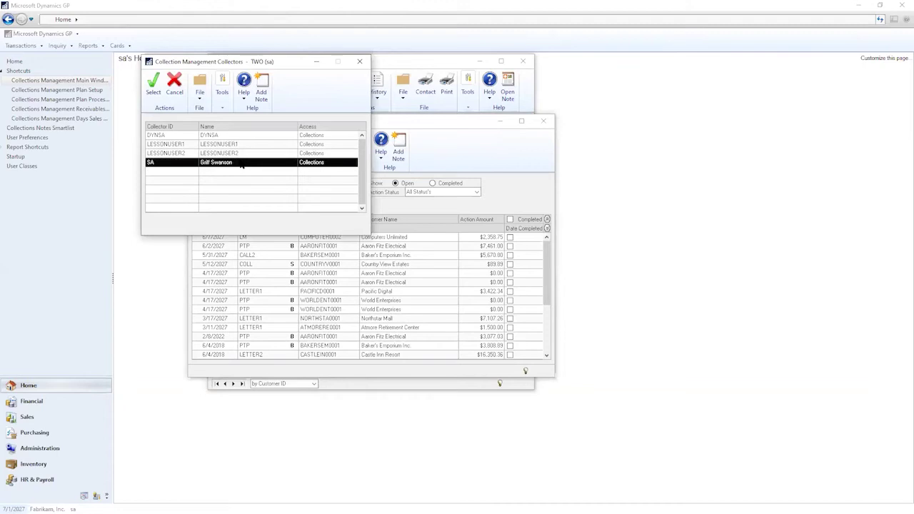
{"action": "left_click", "coordinate": [360, 61]}
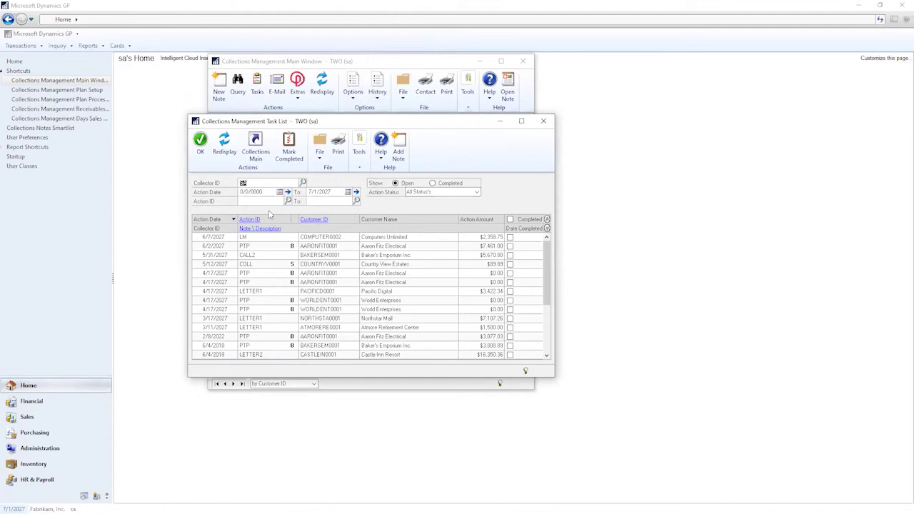
Review the LM task's note for Computers Unlimited, and compare the Task List's completed and open tasks
{"action": "left_click", "coordinate": [222, 239]}
{"action": "double_click", "coordinate": [267, 236]}
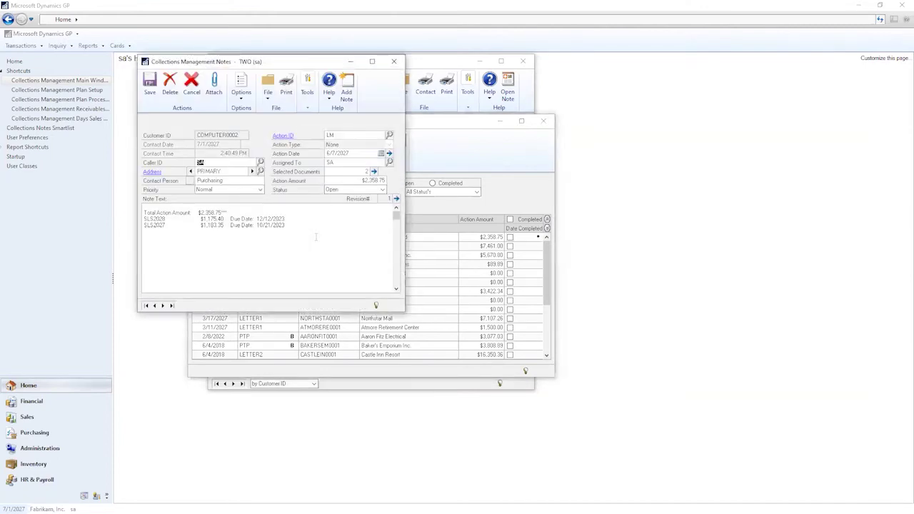
{"action": "left_click", "coordinate": [393, 61]}
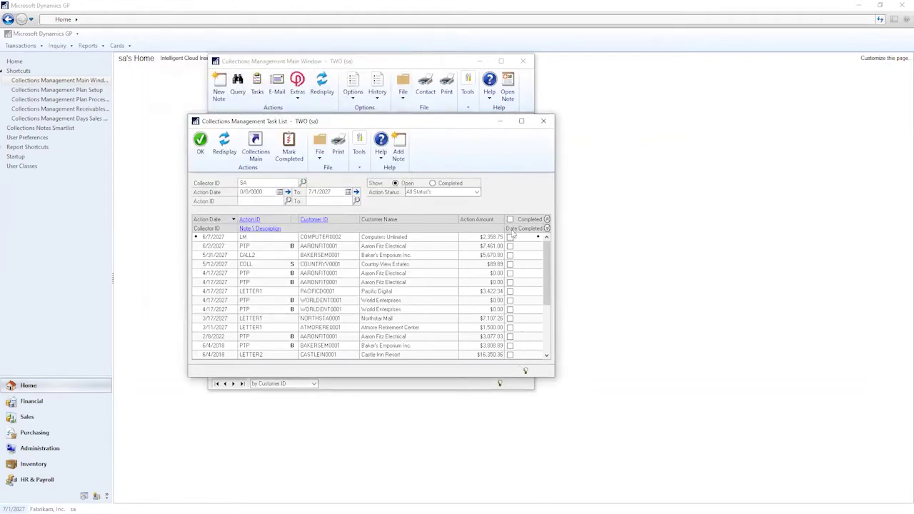
{"action": "left_click", "coordinate": [443, 183]}
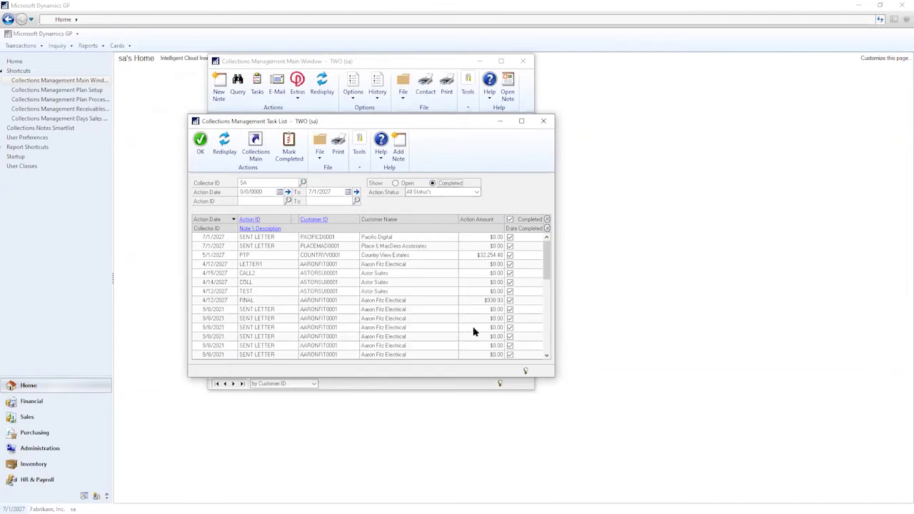
{"action": "left_click", "coordinate": [400, 183]}
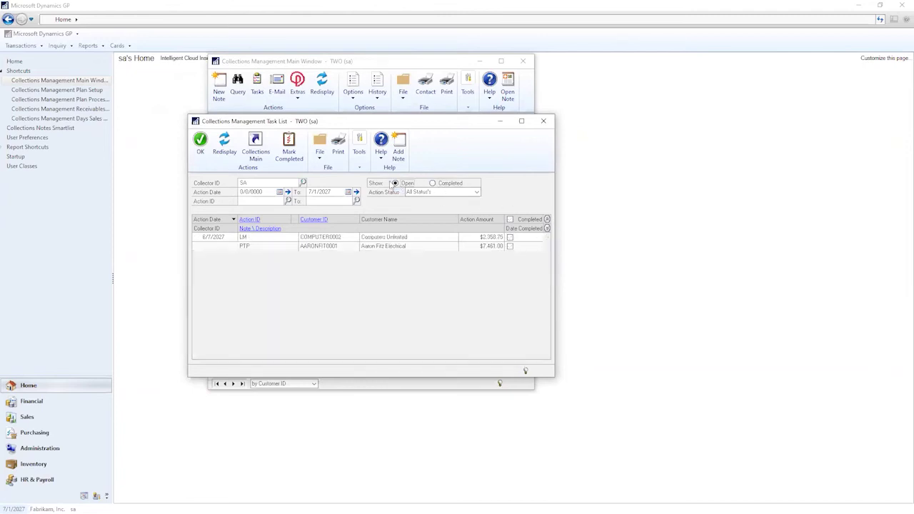
Start the Mark Completed procedure for paid notes, decline to run it, and close the Task List
{"action": "left_click", "coordinate": [289, 150]}
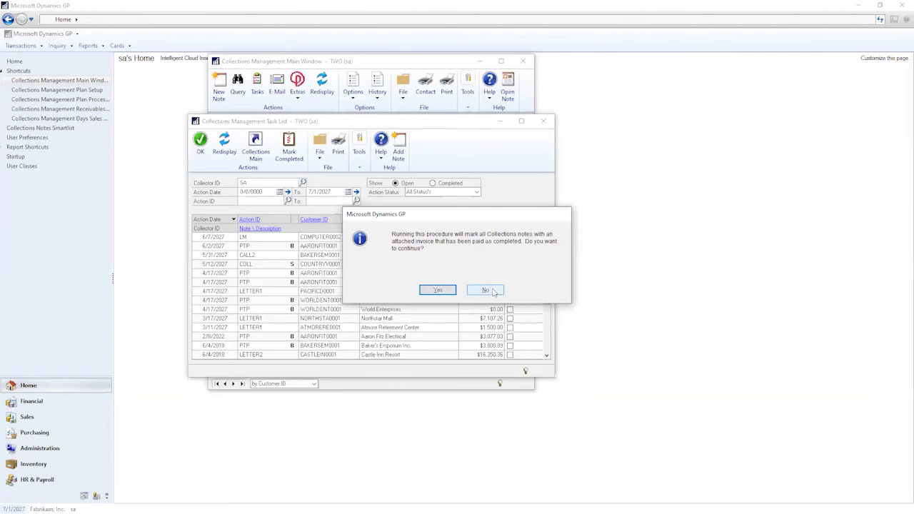
{"action": "left_click", "coordinate": [485, 290]}
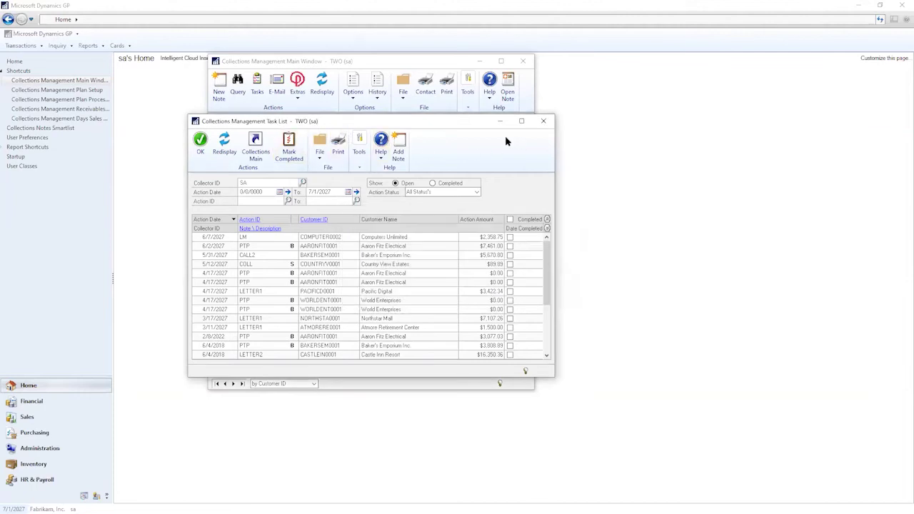
{"action": "left_click", "coordinate": [542, 120]}
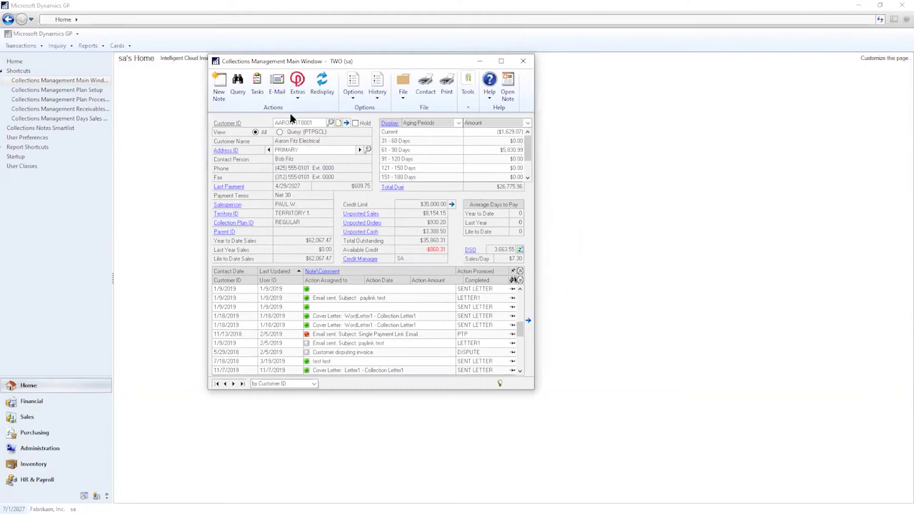
Open the collections e-mail form for the customer, accepting the Exchange log-on prompts with the password left blank
{"action": "left_click", "coordinate": [279, 86]}
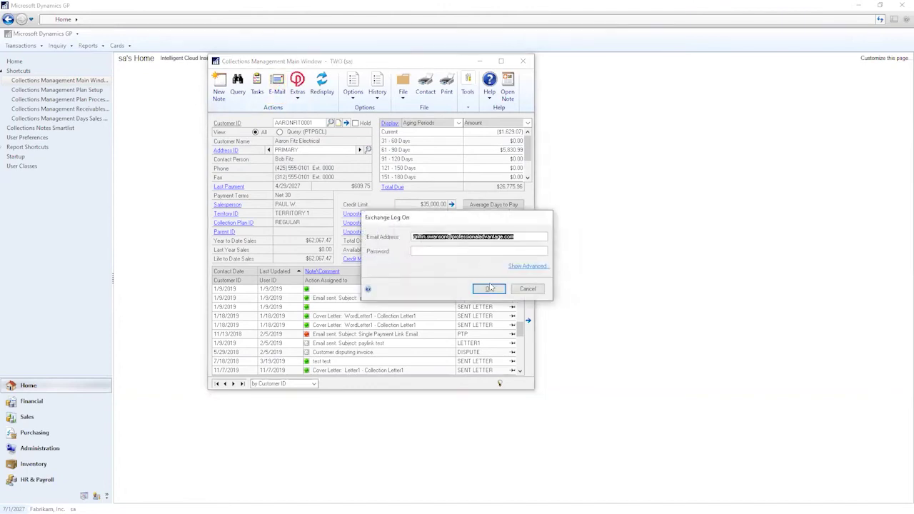
{"action": "left_click", "coordinate": [492, 291]}
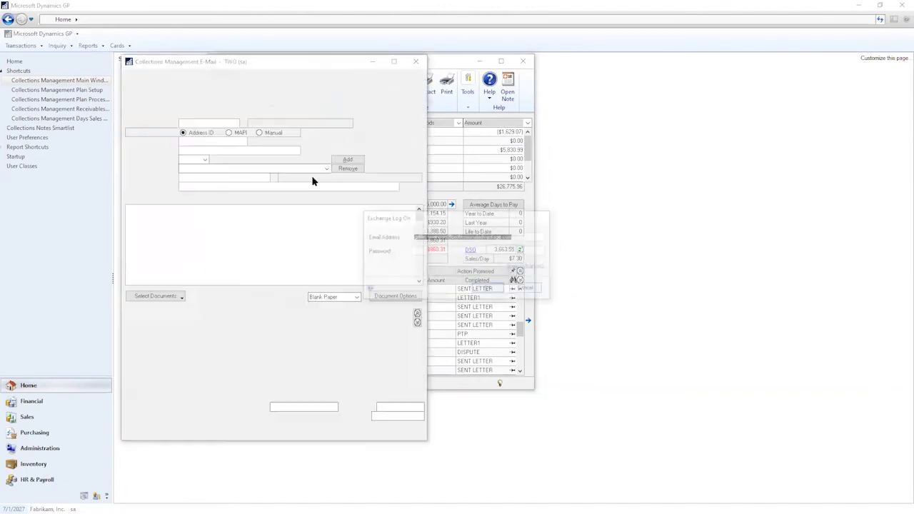
{"action": "left_click", "coordinate": [490, 290]}
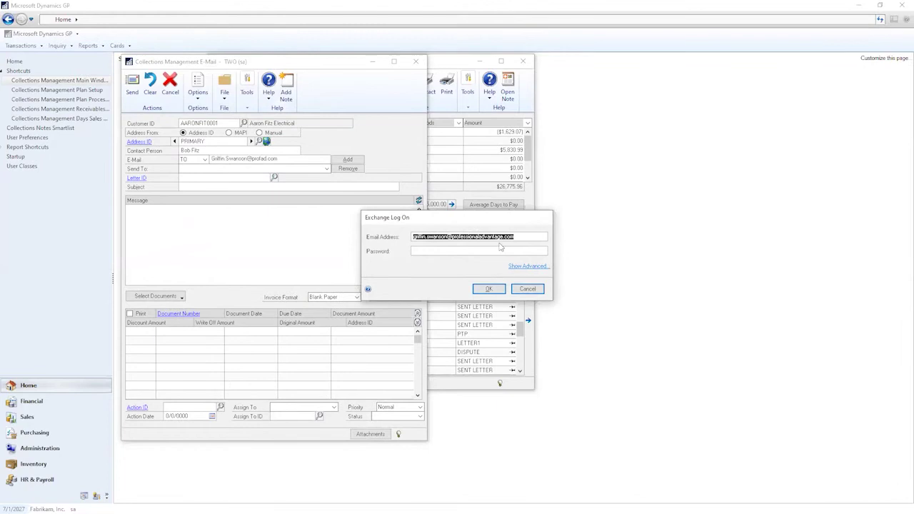
{"action": "left_click", "coordinate": [490, 289]}
{"action": "left_click_drag", "start_coordinate": [286, 63], "coordinate": [418, 55]}
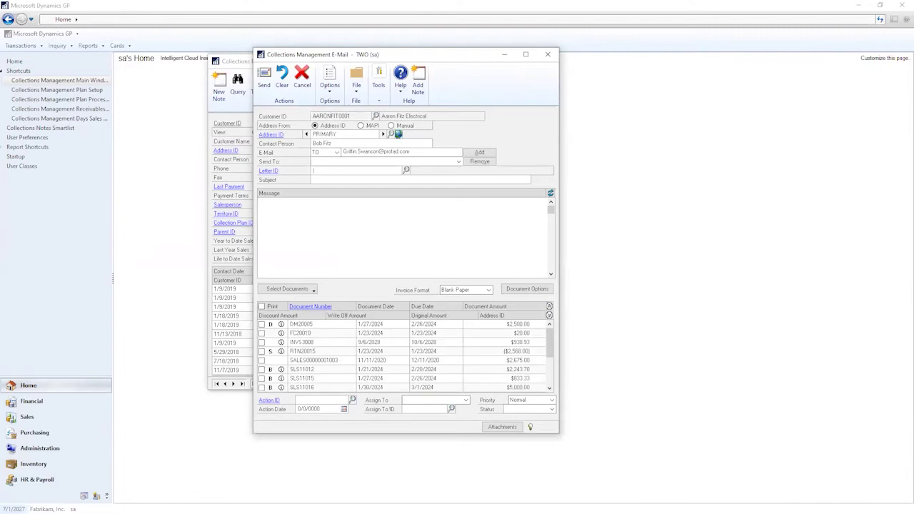
Add the contact's e-mail address as a TO recipient, and review the recipient types while keeping TO
{"action": "left_click", "coordinate": [478, 152]}
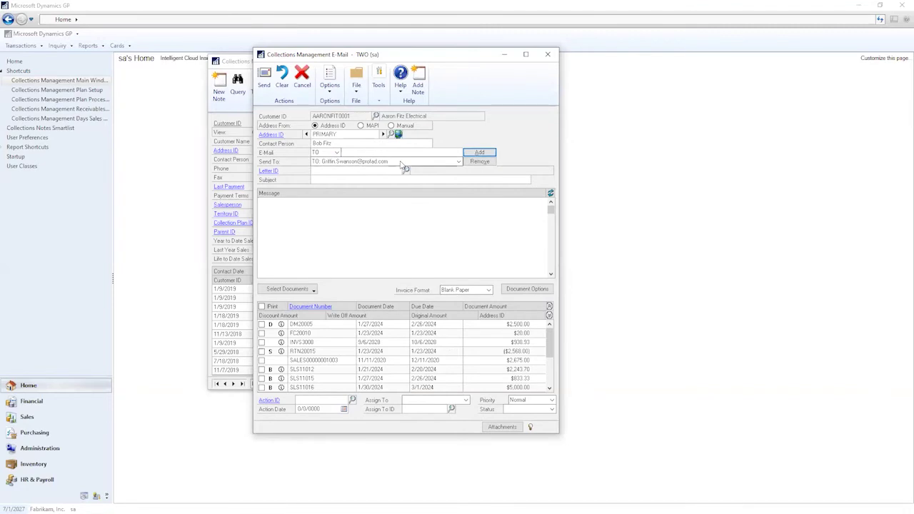
{"action": "left_click", "coordinate": [336, 153]}
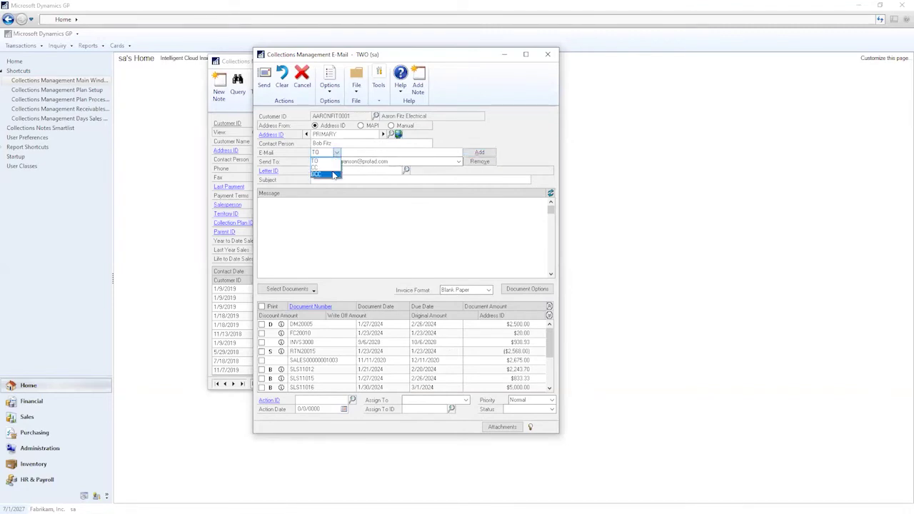
{"action": "left_click", "coordinate": [336, 162]}
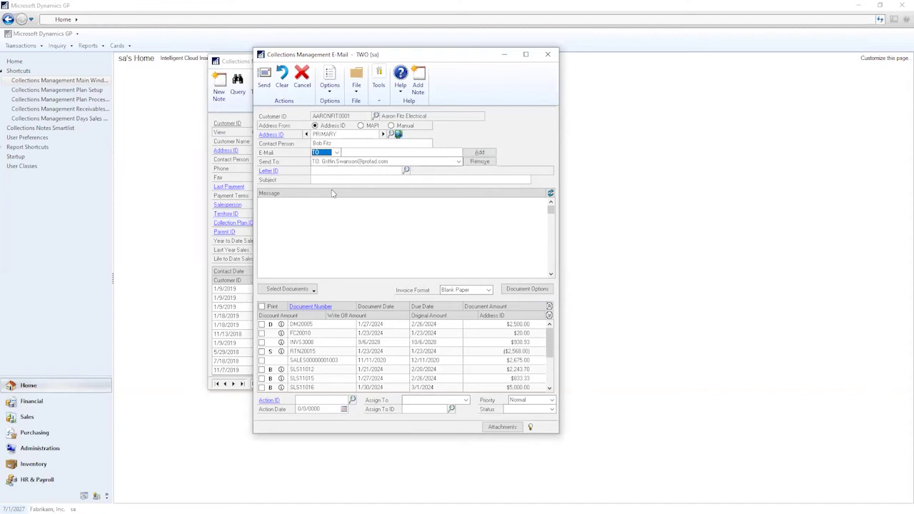
Apply the SELECT letter (Manually Select Documents) to the e-mail and review its message text
{"action": "left_click", "coordinate": [406, 171]}
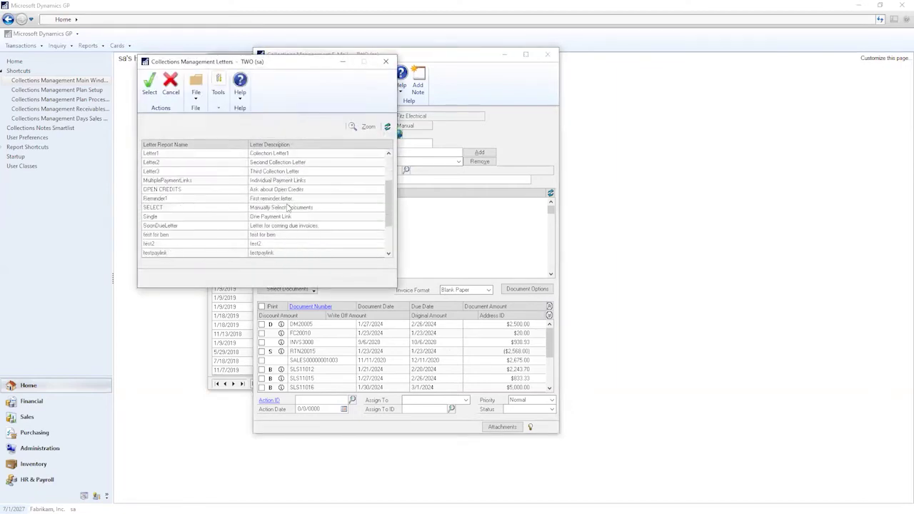
{"action": "left_click", "coordinate": [289, 208]}
{"action": "left_click", "coordinate": [148, 84]}
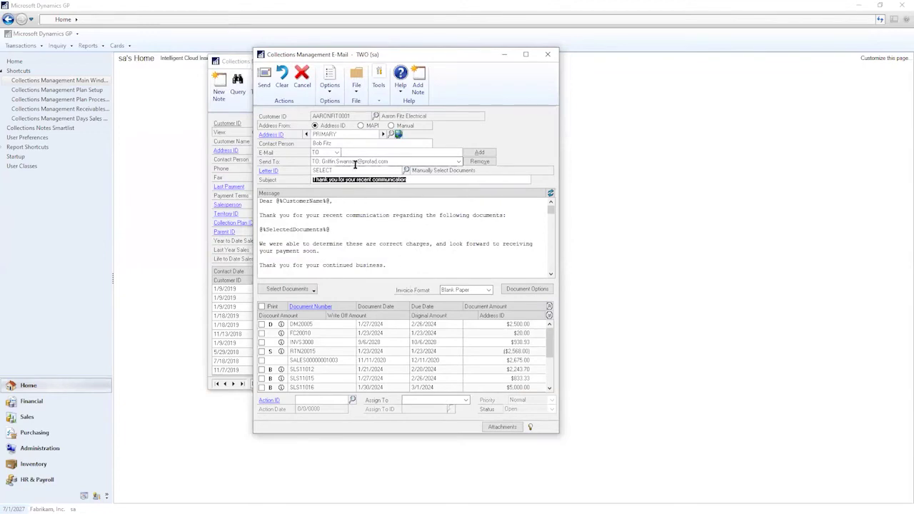
{"action": "left_click_drag", "start_coordinate": [398, 262], "coordinate": [259, 199]}
{"action": "left_click", "coordinate": [424, 261]}
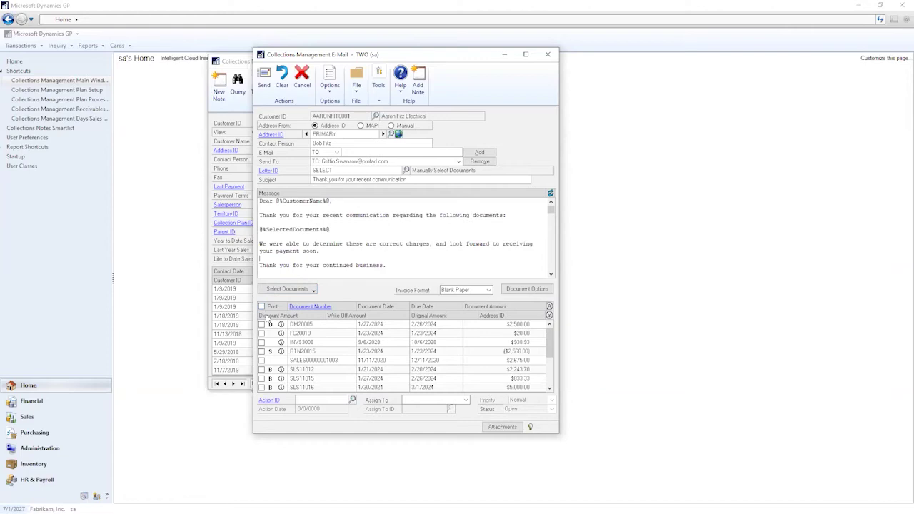
Include documents DM20005 and FC20010 in the e-mail and refresh the message with the selected documents
{"action": "left_click", "coordinate": [261, 324]}
{"action": "left_click", "coordinate": [261, 333]}
{"action": "left_click", "coordinate": [549, 193]}
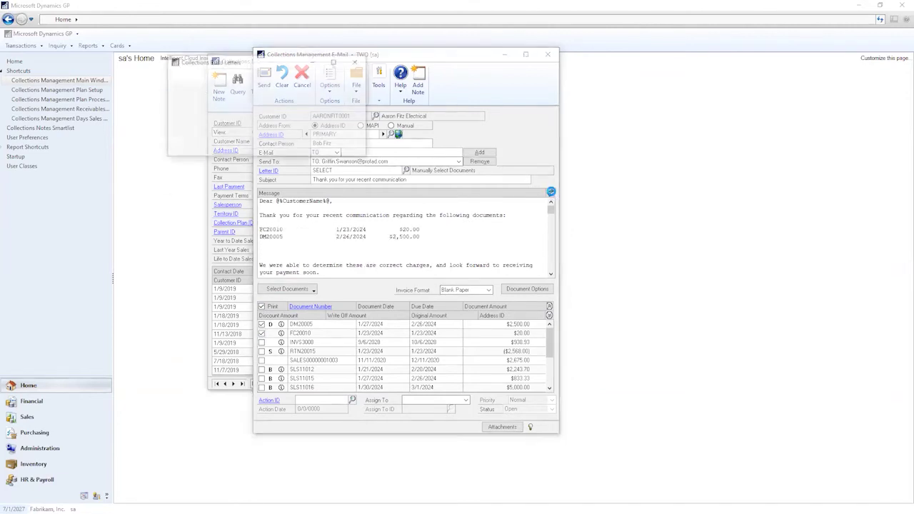
Remove the extra blank lines below the listed documents in the e-mail message and highlight the FC20010 and DM20005 lines
{"action": "left_click", "coordinate": [340, 251]}
{"action": "key", "text": "BackSpace"}
{"action": "key", "text": "BackSpace"}
{"action": "left_click_drag", "start_coordinate": [419, 237], "coordinate": [261, 230]}
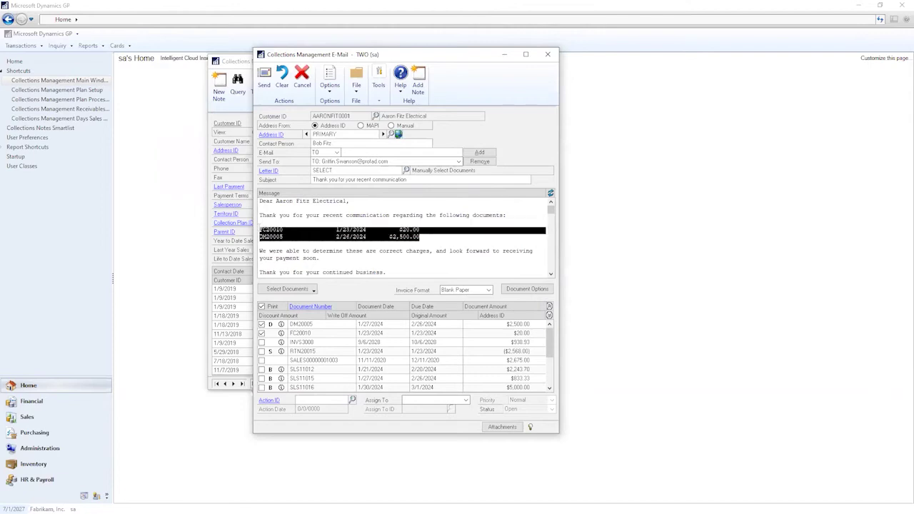
{"action": "left_click", "coordinate": [430, 239]}
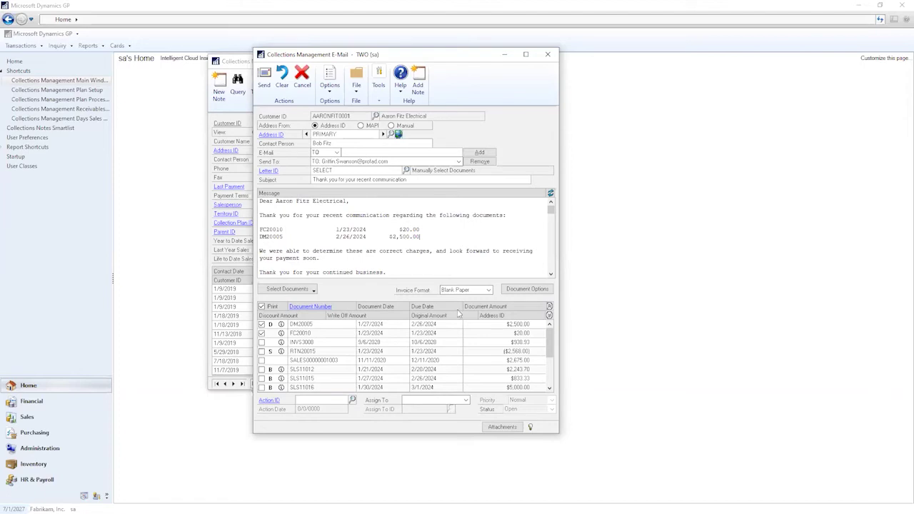
Browse the files available as e-mail attachments, then close the attachments and the e-mail without attaching or sending anything
{"action": "left_click", "coordinate": [503, 427]}
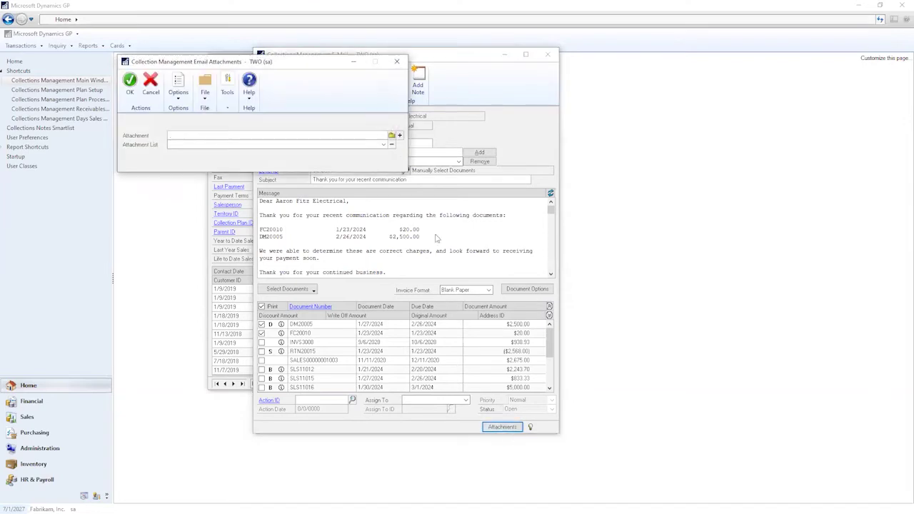
{"action": "left_click", "coordinate": [392, 135]}
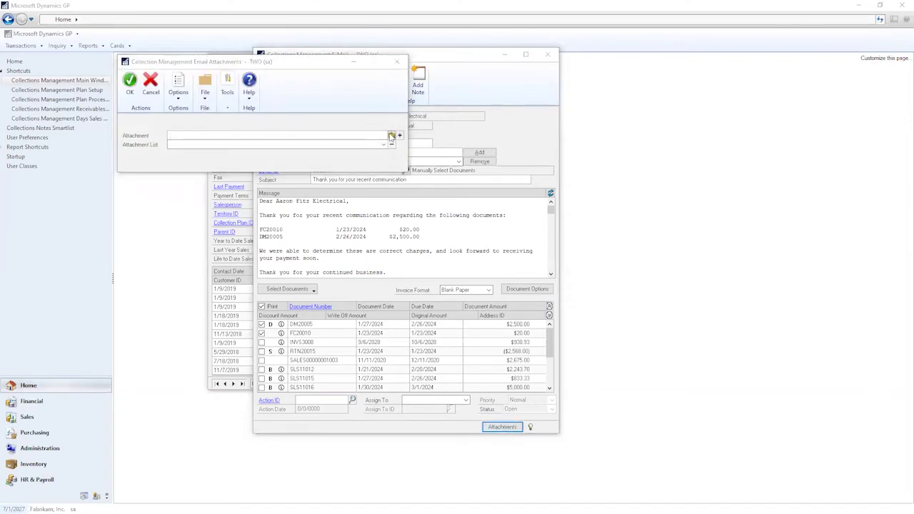
{"action": "scroll", "coordinate": [390, 207], "scroll_direction": "down", "scroll_amount": 15}
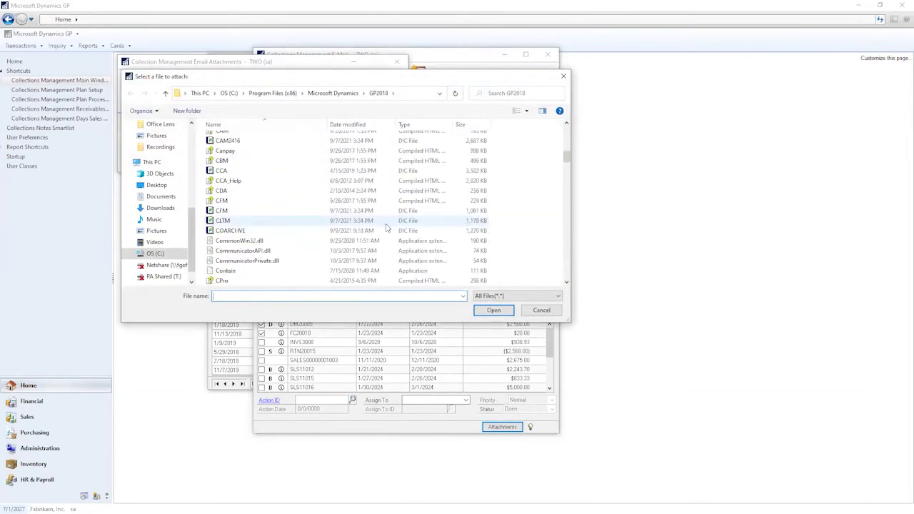
{"action": "scroll", "coordinate": [385, 230], "scroll_direction": "down", "scroll_amount": 6}
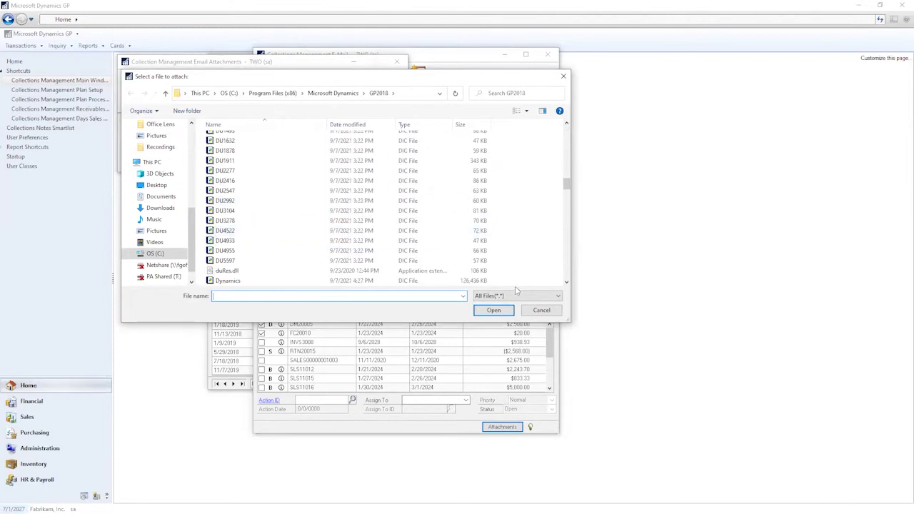
{"action": "left_click", "coordinate": [541, 310]}
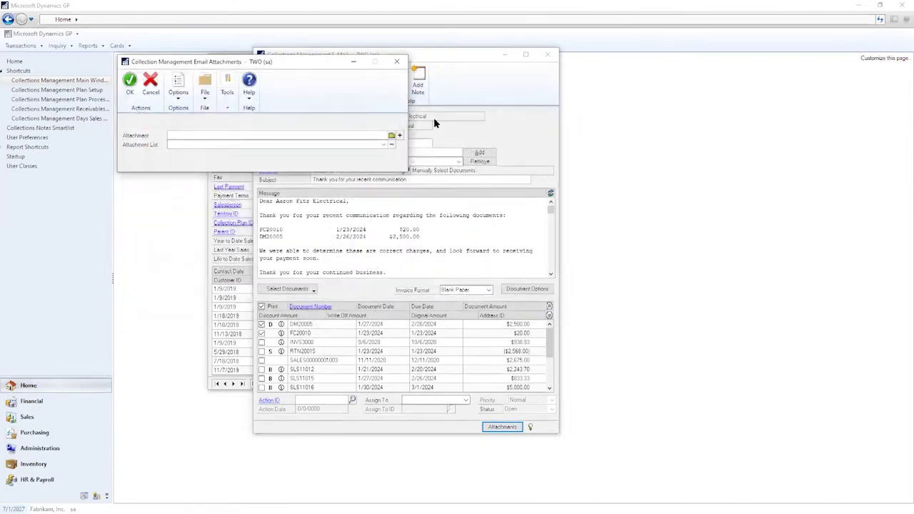
{"action": "left_click", "coordinate": [396, 62]}
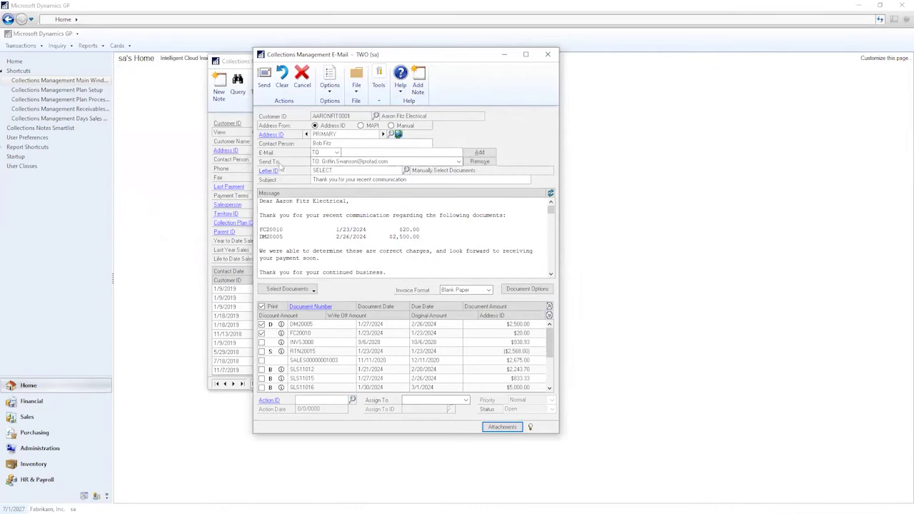
{"action": "left_click", "coordinate": [548, 57]}
In the Sales collection letter maintenance, set Overdue Invoices to attach to the e-mail and copy the customer's salesperson by bcc
{"action": "left_click", "coordinate": [26, 419]}
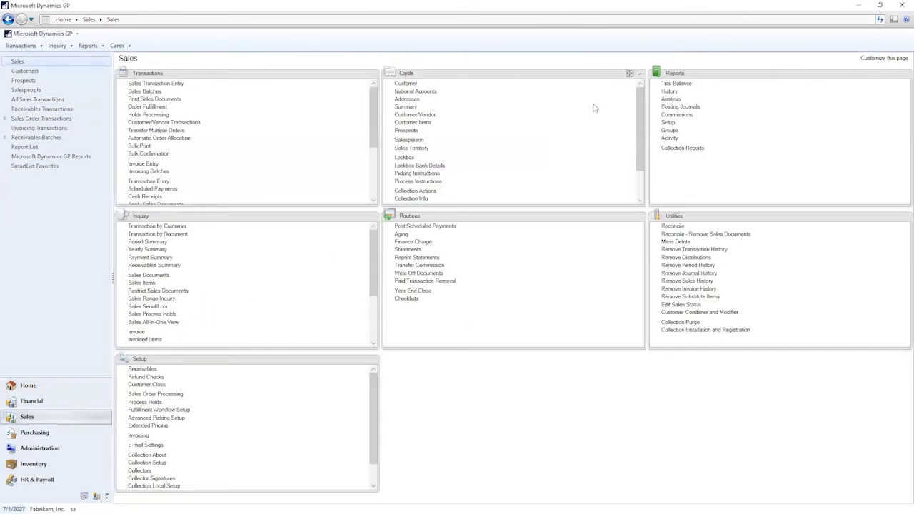
{"action": "scroll", "coordinate": [639, 126], "scroll_direction": "down", "scroll_amount": 3}
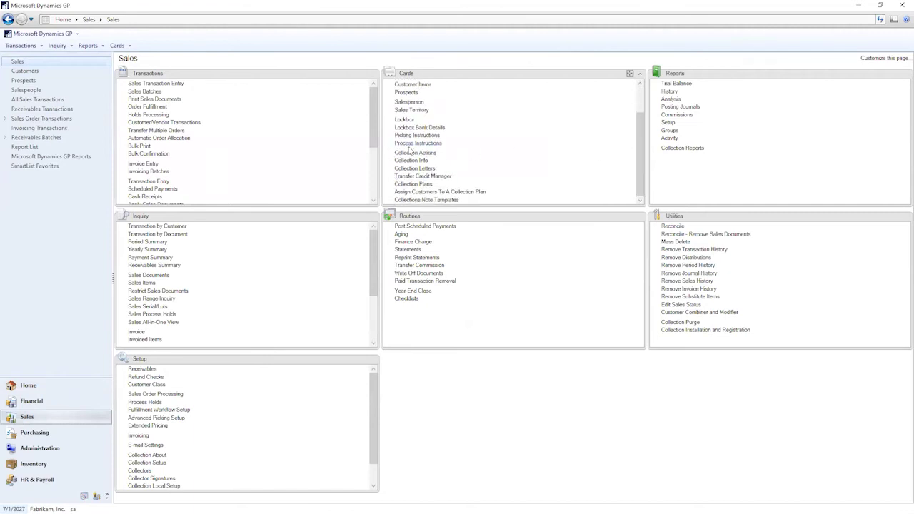
{"action": "left_click", "coordinate": [413, 168]}
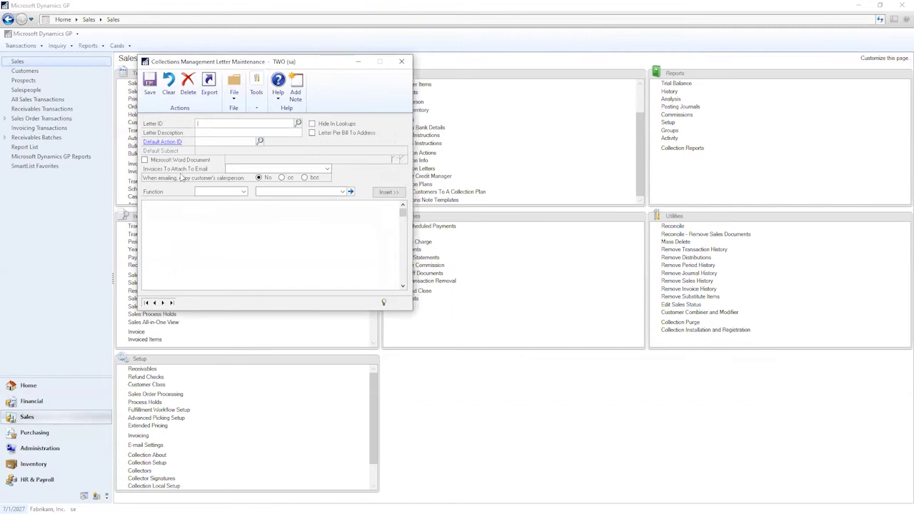
{"action": "left_click", "coordinate": [305, 170]}
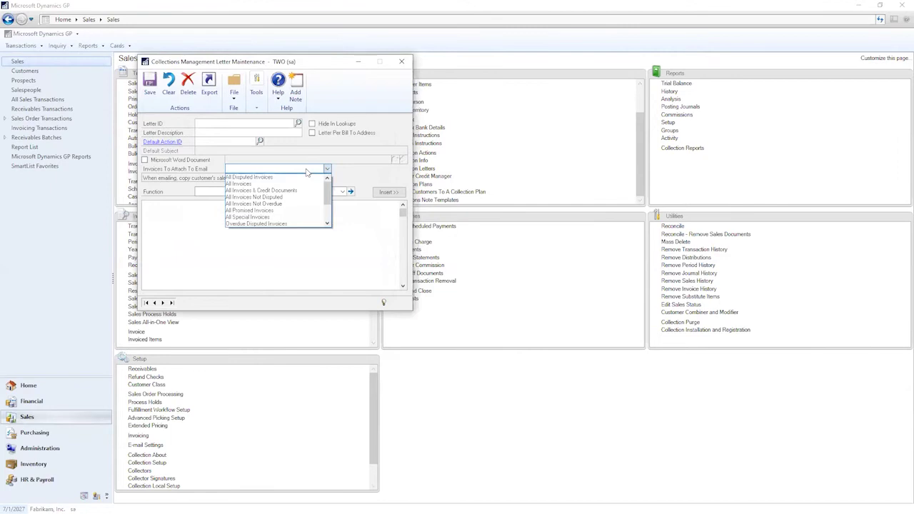
{"action": "scroll", "coordinate": [307, 214], "scroll_direction": "down", "scroll_amount": 2}
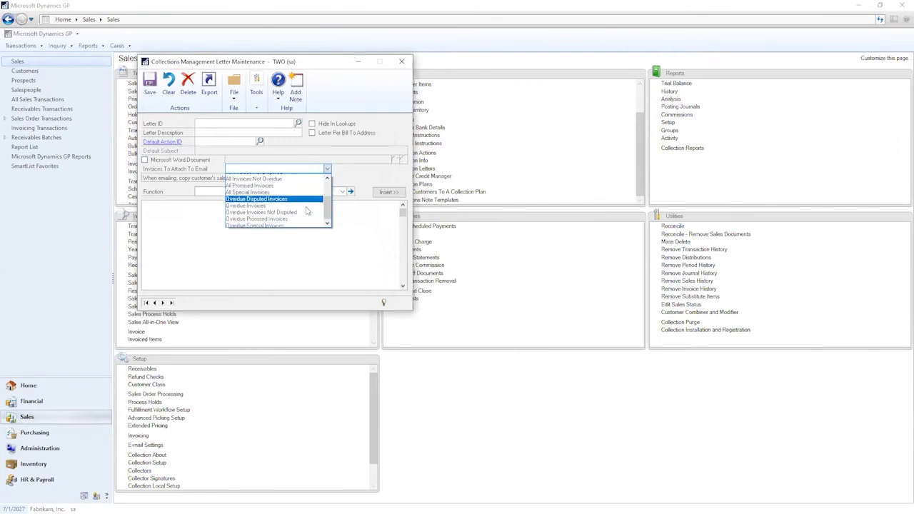
{"action": "left_click", "coordinate": [303, 198]}
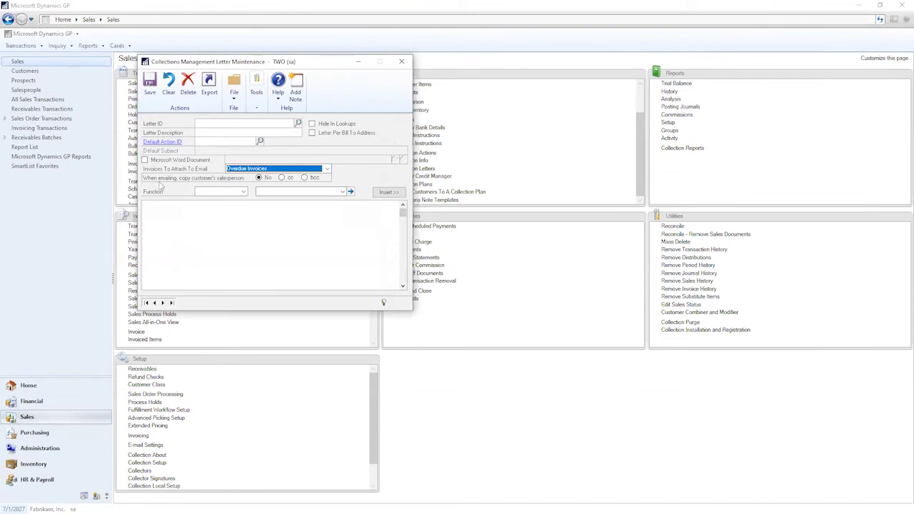
{"action": "left_click", "coordinate": [282, 177]}
{"action": "left_click", "coordinate": [304, 178]}
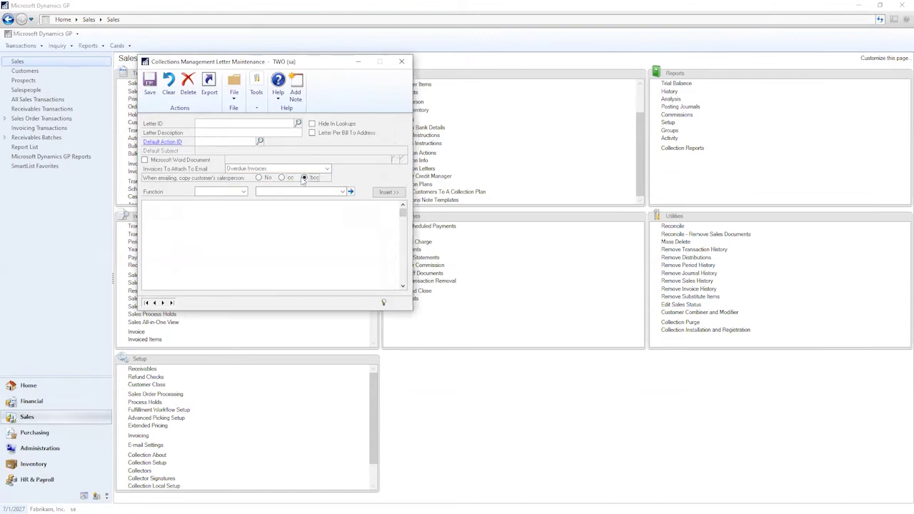
Insert the Customer Info field CustomerName at the start of the letter text
{"action": "left_click", "coordinate": [234, 192]}
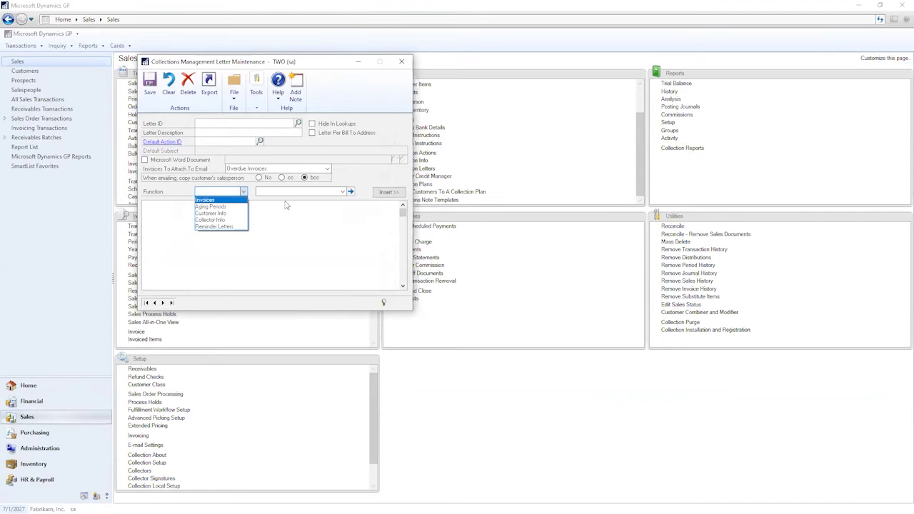
{"action": "left_click", "coordinate": [214, 213]}
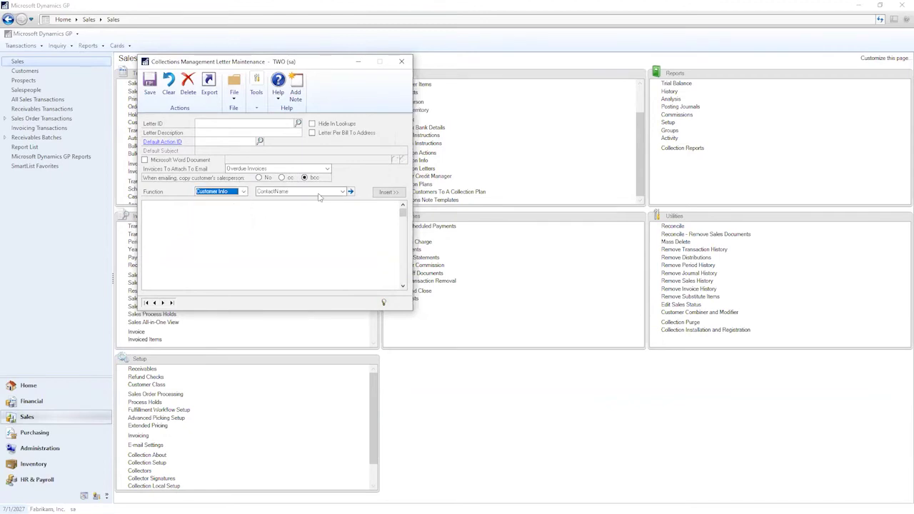
{"action": "left_click", "coordinate": [313, 192]}
{"action": "left_click", "coordinate": [314, 240]}
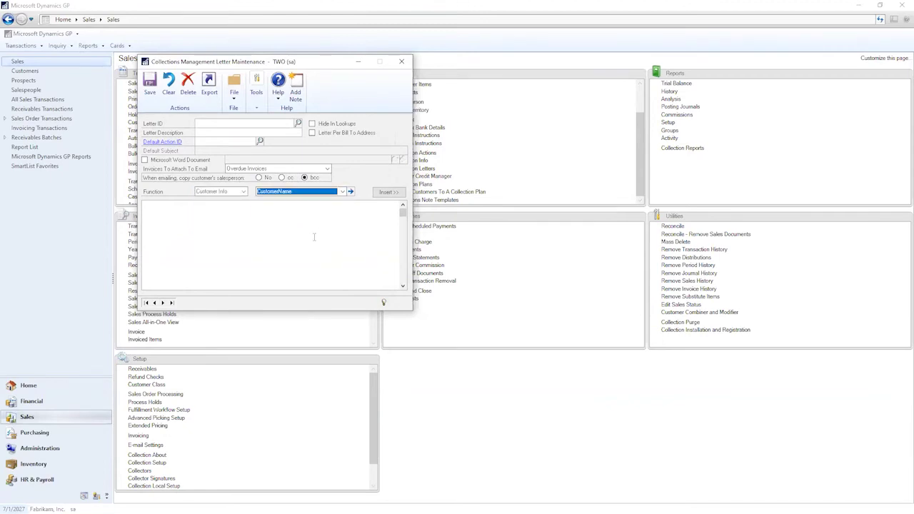
{"action": "left_click", "coordinate": [388, 192]}
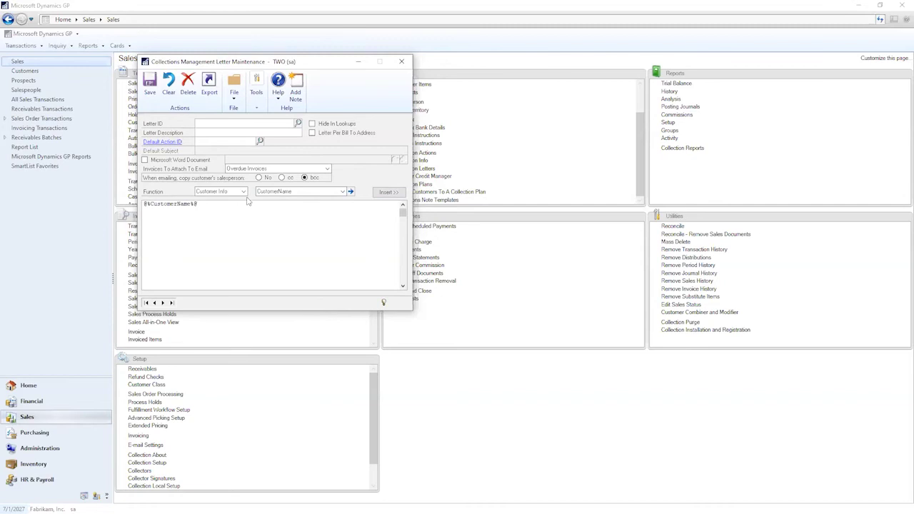
Insert the Invoices field OverdueInvoices into the letter text below the customer name
{"action": "left_click", "coordinate": [244, 194]}
{"action": "left_click", "coordinate": [236, 201]}
{"action": "left_click", "coordinate": [342, 191]}
{"action": "scroll", "coordinate": [329, 225], "scroll_direction": "down", "scroll_amount": 4}
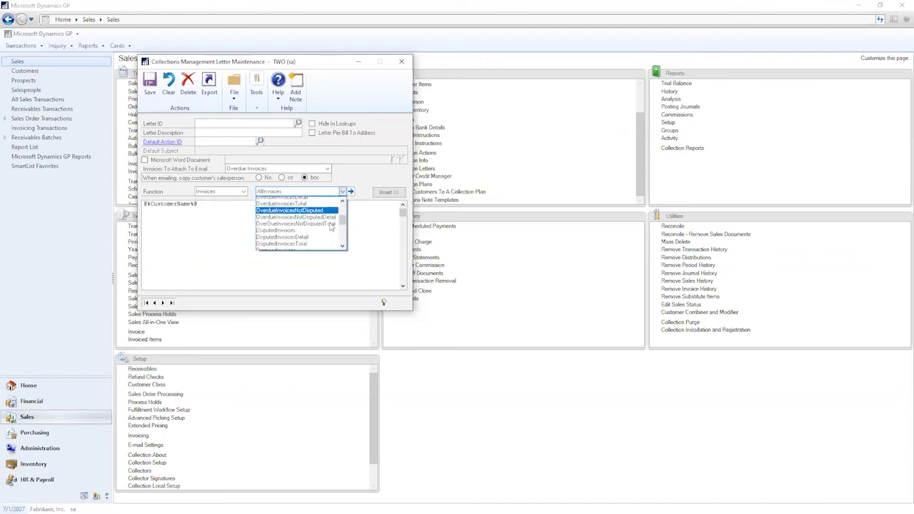
{"action": "scroll", "coordinate": [325, 232], "scroll_direction": "up", "scroll_amount": 3}
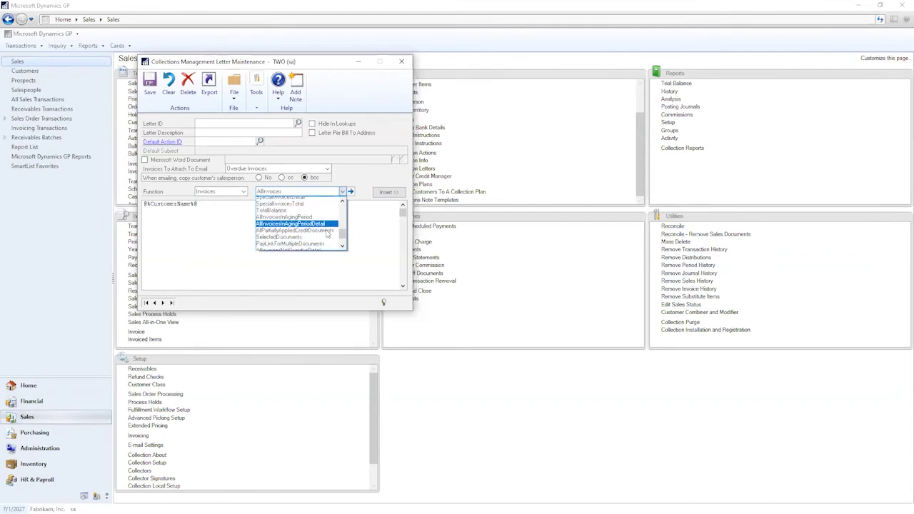
{"action": "scroll", "coordinate": [318, 237], "scroll_direction": "up", "scroll_amount": 3}
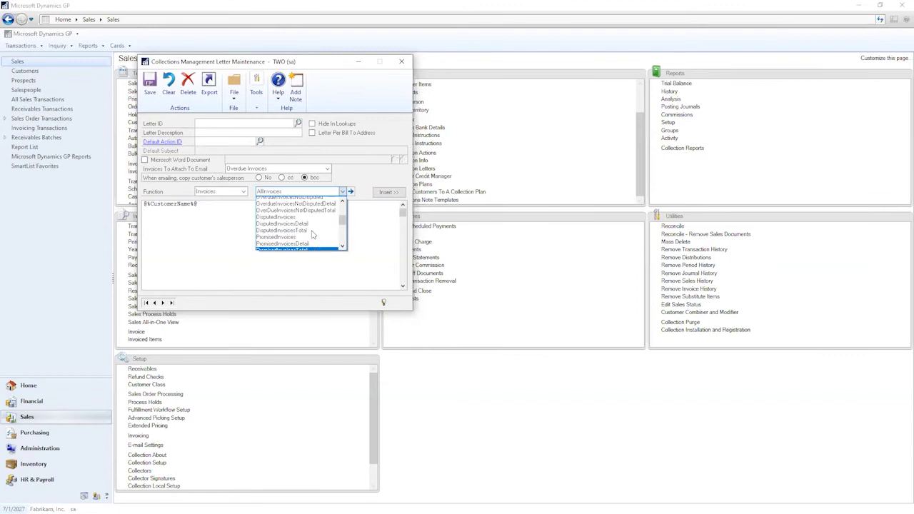
{"action": "left_click", "coordinate": [289, 208]}
{"action": "left_click", "coordinate": [384, 193]}
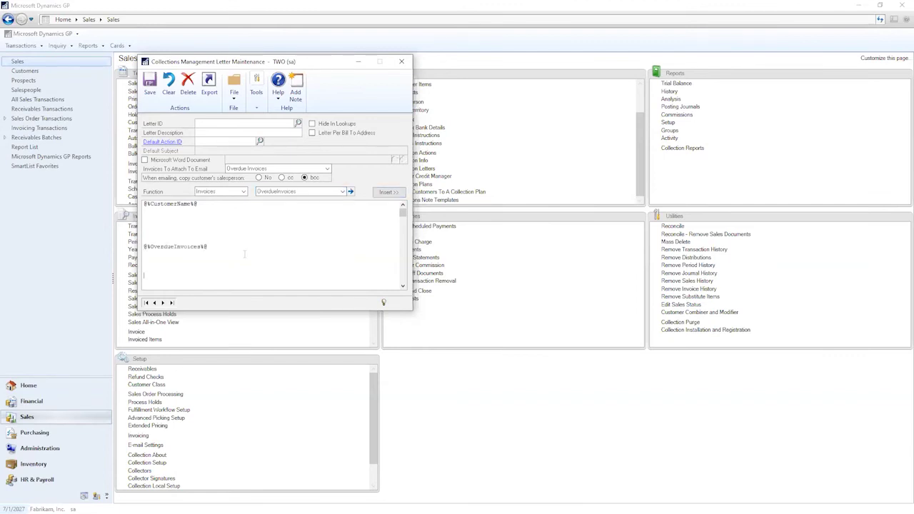
Insert the Collector Info field CollectorPhone1 below the overdue invoices in the letter text
{"action": "left_click", "coordinate": [223, 193]}
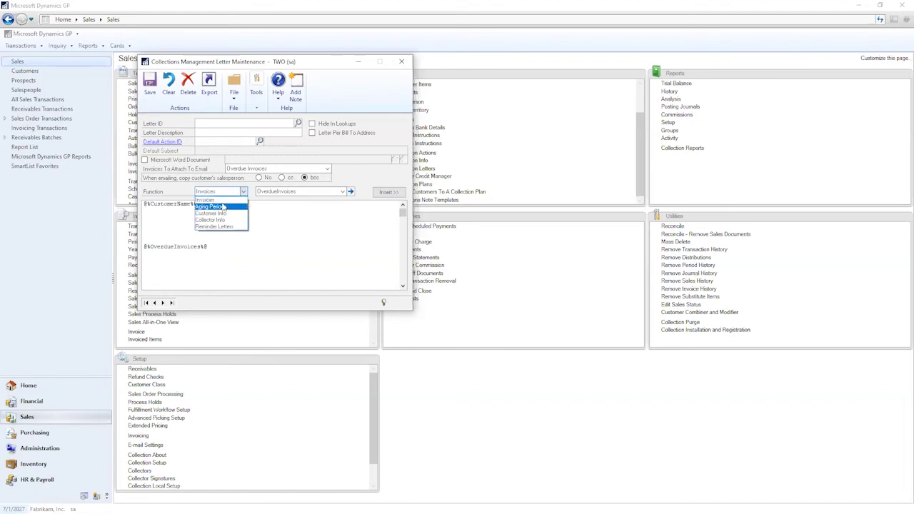
{"action": "left_click", "coordinate": [214, 220]}
{"action": "left_click", "coordinate": [300, 192]}
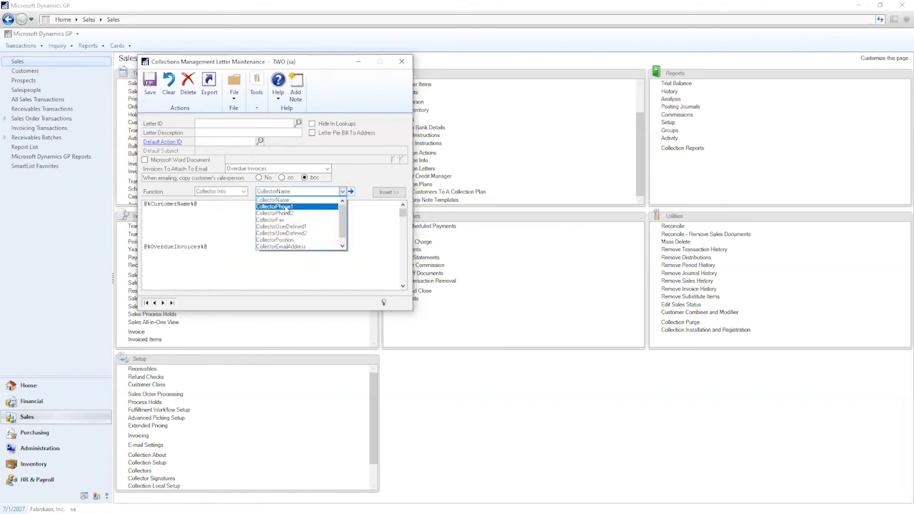
{"action": "left_click", "coordinate": [284, 206]}
{"action": "left_click", "coordinate": [385, 192]}
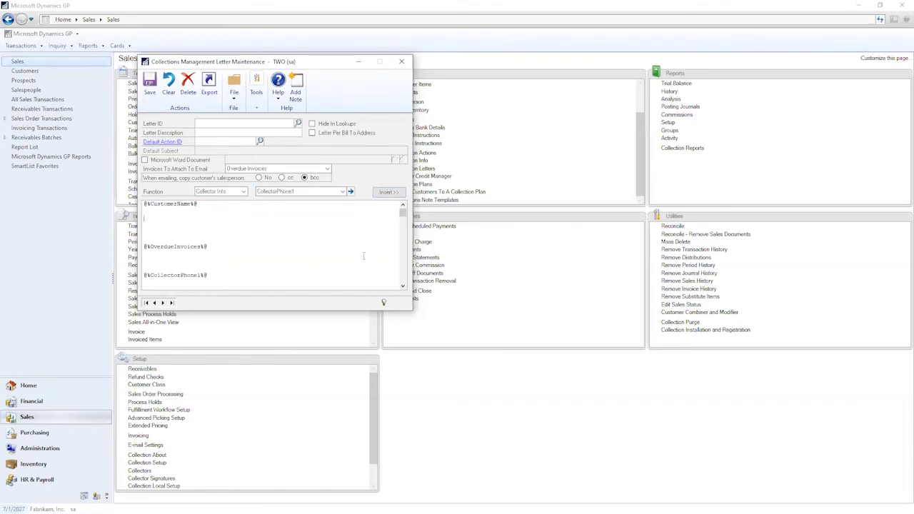
Remove two blank lines below the CustomerName field and close the letter without saving it
{"action": "key", "text": "BackSpace"}
{"action": "key", "text": "BackSpace"}
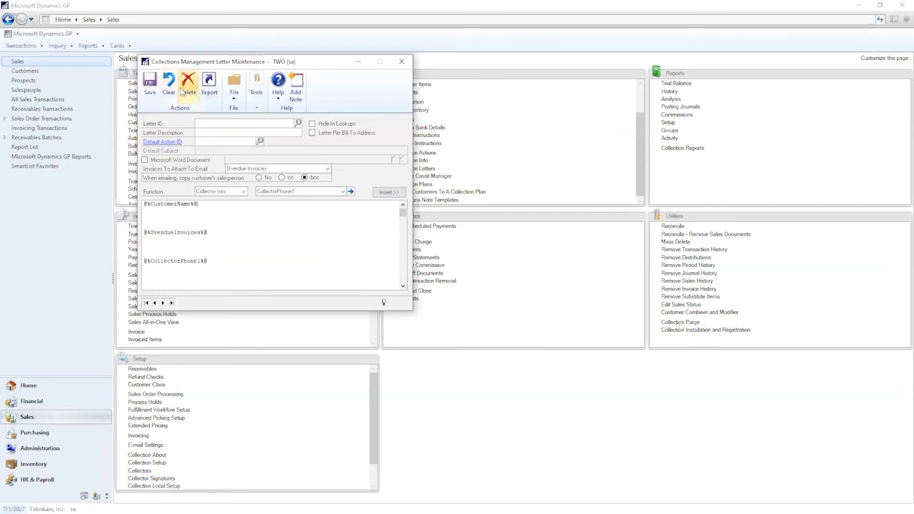
{"action": "left_click", "coordinate": [402, 62]}
{"action": "left_click", "coordinate": [457, 290]}
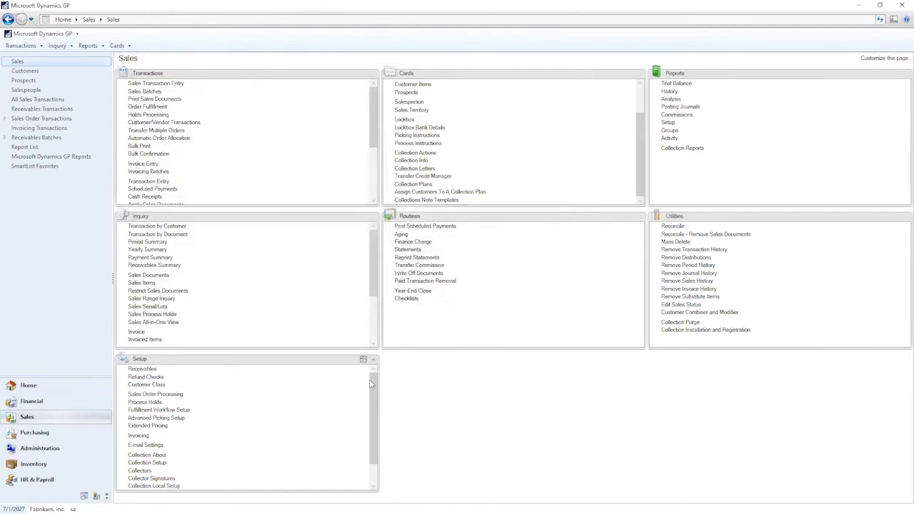
Open the Collection Sample Data setup, select Actions, Text and Word Letters, and Plans for creation, and cancel without processing
{"action": "left_click_drag", "start_coordinate": [369, 379], "coordinate": [370, 431]}
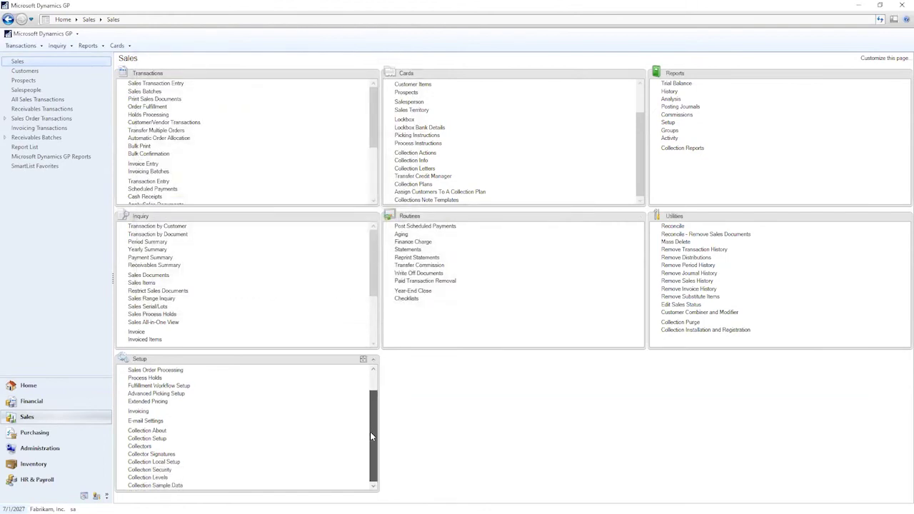
{"action": "left_click", "coordinate": [163, 489]}
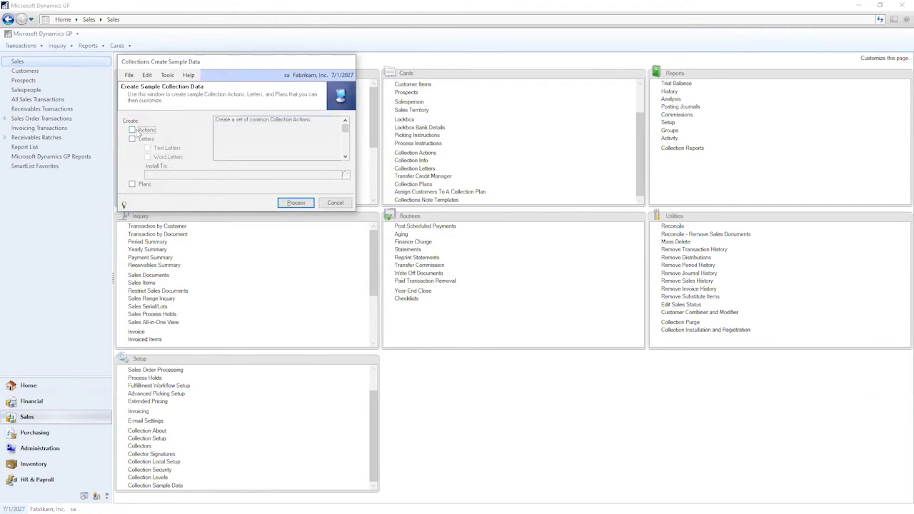
{"action": "left_click", "coordinate": [132, 139]}
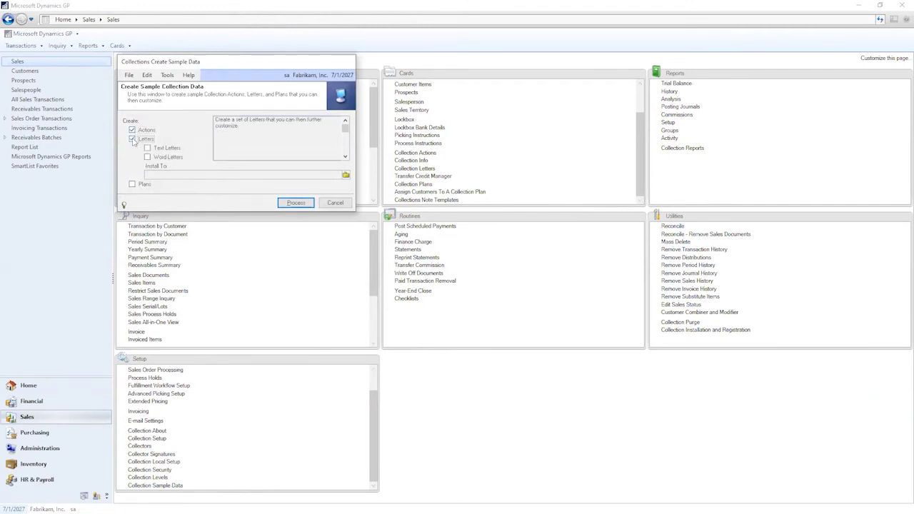
{"action": "left_click", "coordinate": [133, 184]}
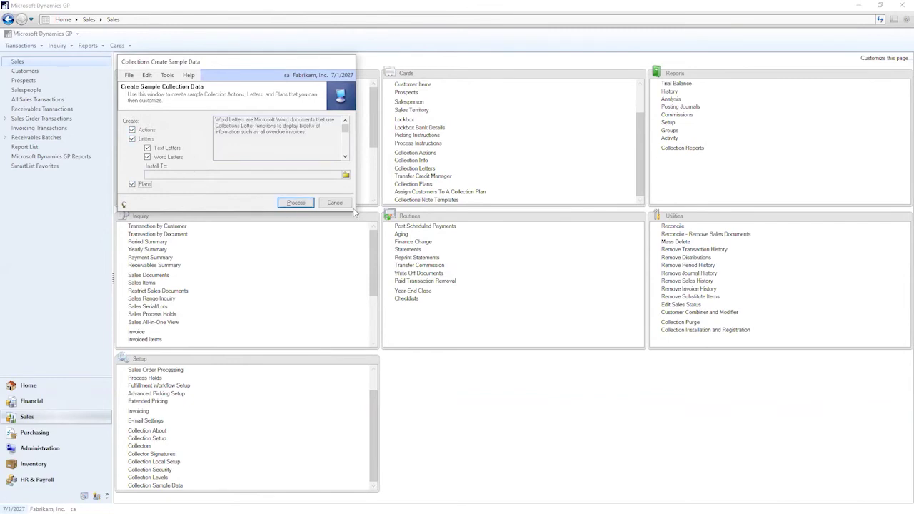
{"action": "key", "text": "Escape"}
Return to the Collections Management Main Window from Home and open the Build Query window
{"action": "left_click", "coordinate": [42, 385]}
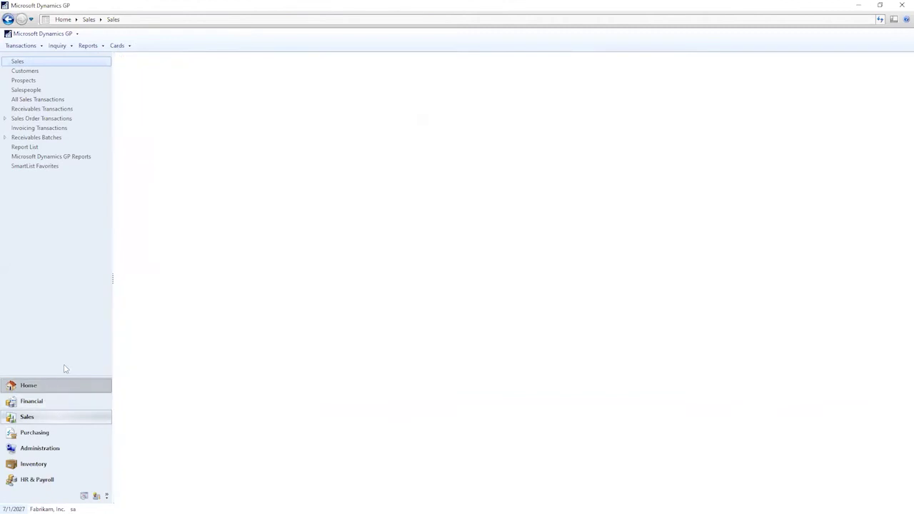
{"action": "left_click", "coordinate": [78, 80]}
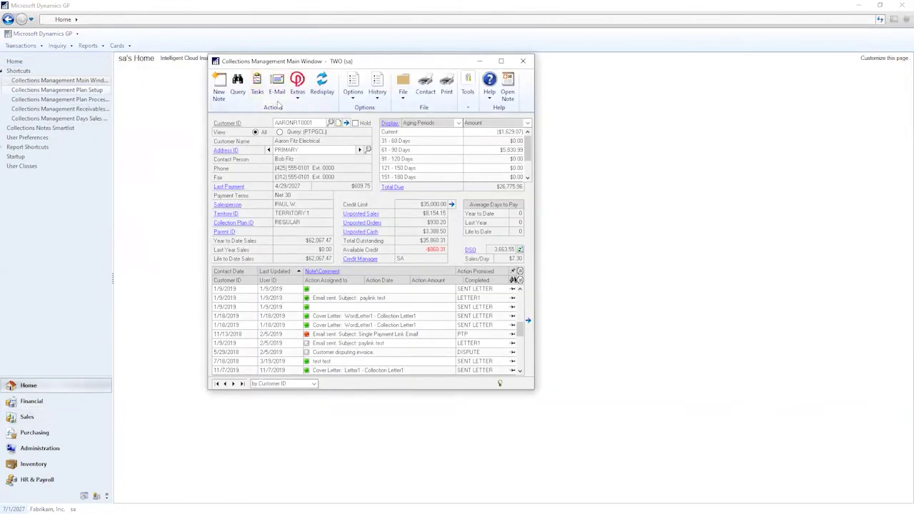
{"action": "left_click", "coordinate": [240, 90]}
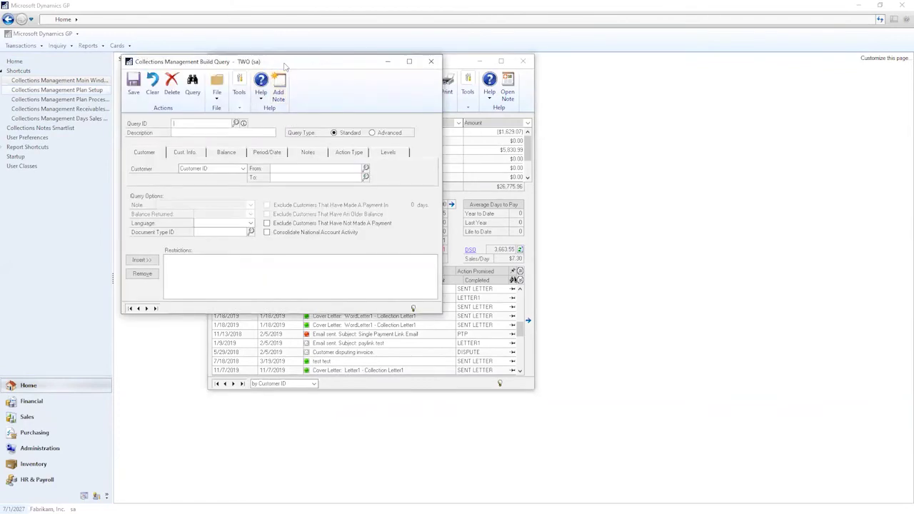
Examine the query restriction choices for Customer, Customer Info, Balance and Period/Date in the Build Query window
{"action": "left_click_drag", "start_coordinate": [285, 65], "coordinate": [377, 125]}
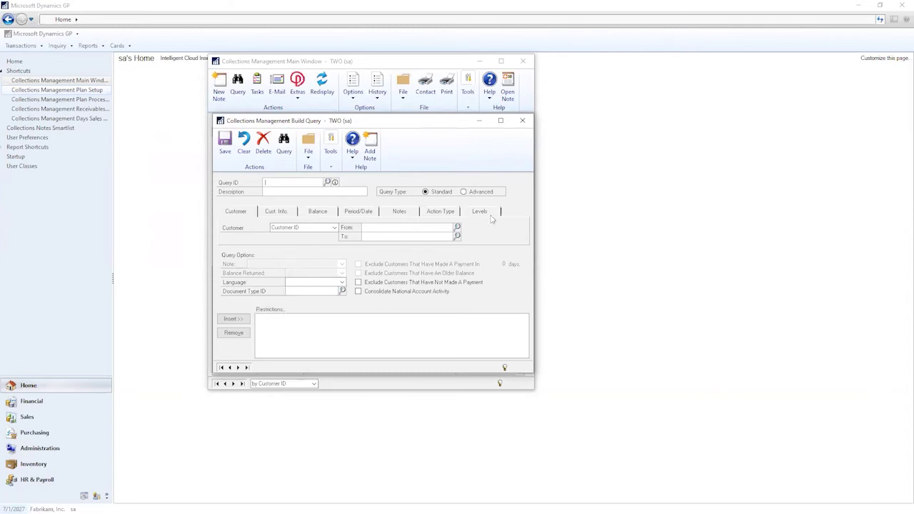
{"action": "left_click", "coordinate": [333, 227]}
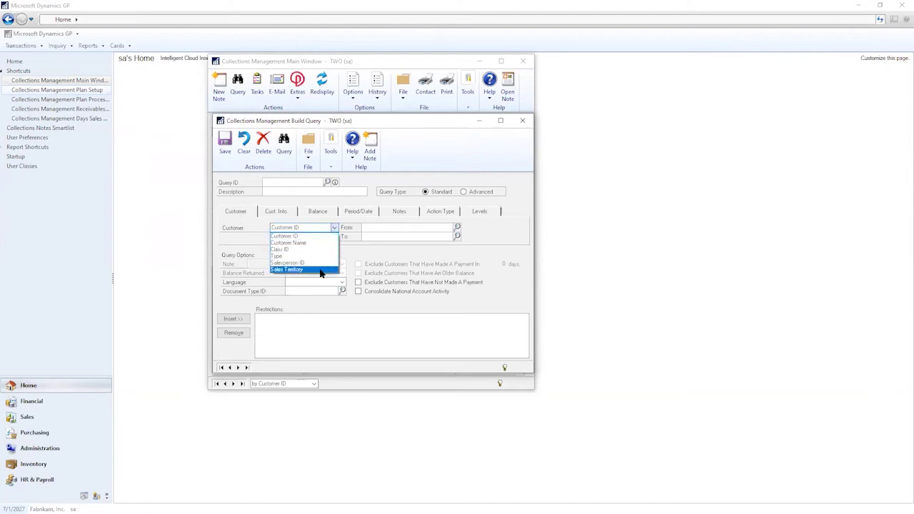
{"action": "left_click", "coordinate": [286, 236]}
{"action": "left_click", "coordinate": [276, 214]}
{"action": "left_click", "coordinate": [333, 227]}
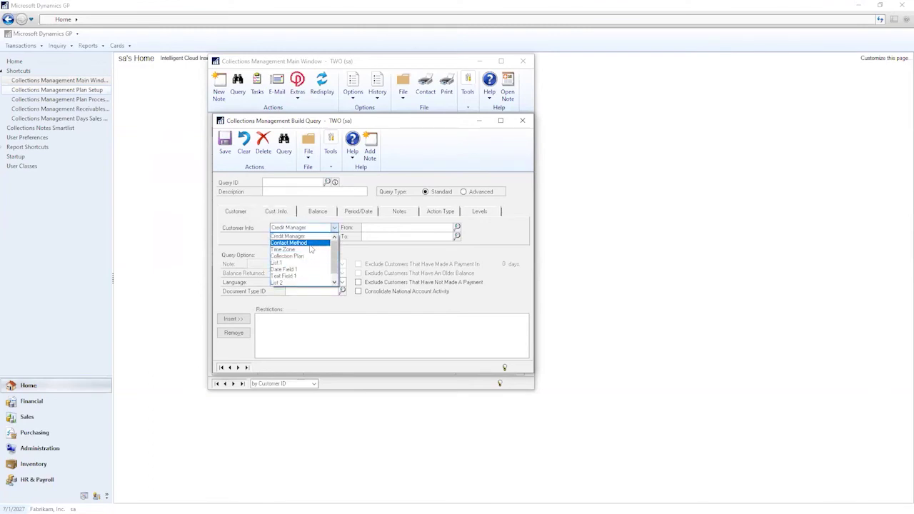
{"action": "left_click", "coordinate": [318, 213]}
{"action": "left_click", "coordinate": [333, 227]}
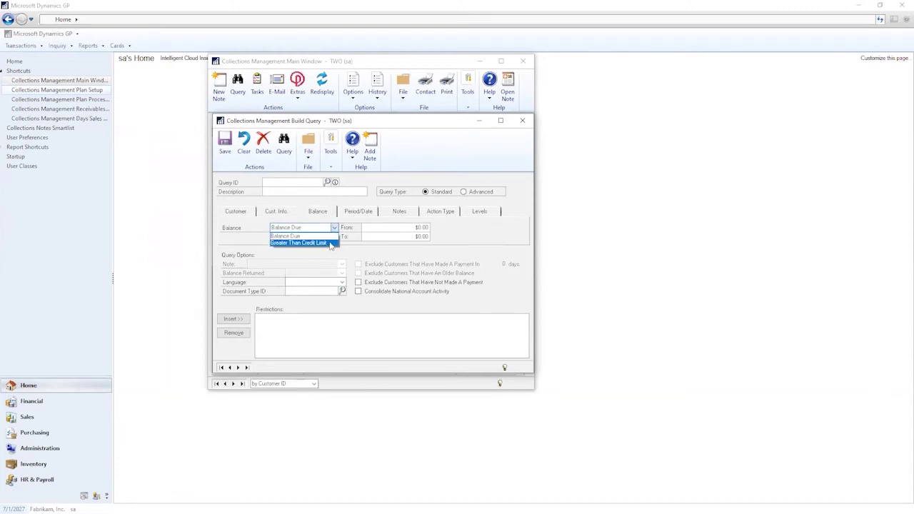
{"action": "left_click", "coordinate": [355, 210]}
{"action": "left_click", "coordinate": [331, 228]}
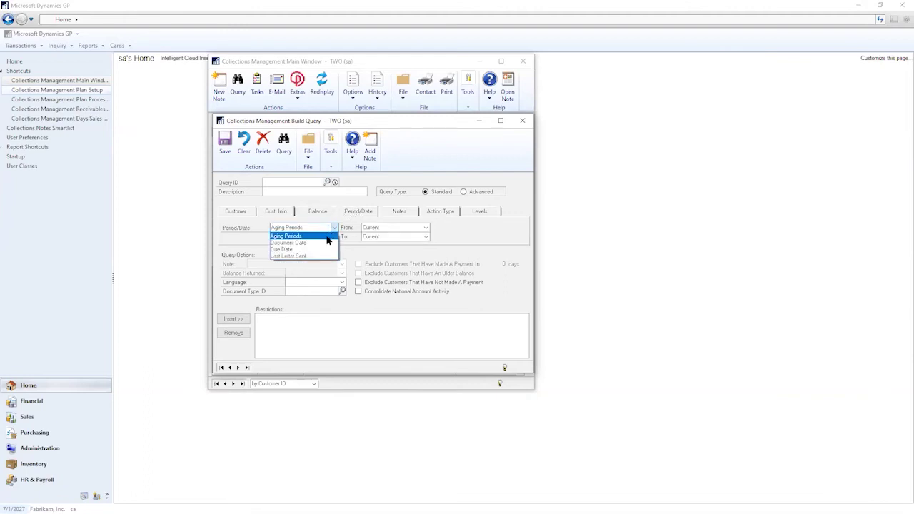
Examine the query restriction choices for Notes, Action Type and Levels, and return to the Customer restrictions
{"action": "left_click", "coordinate": [408, 213]}
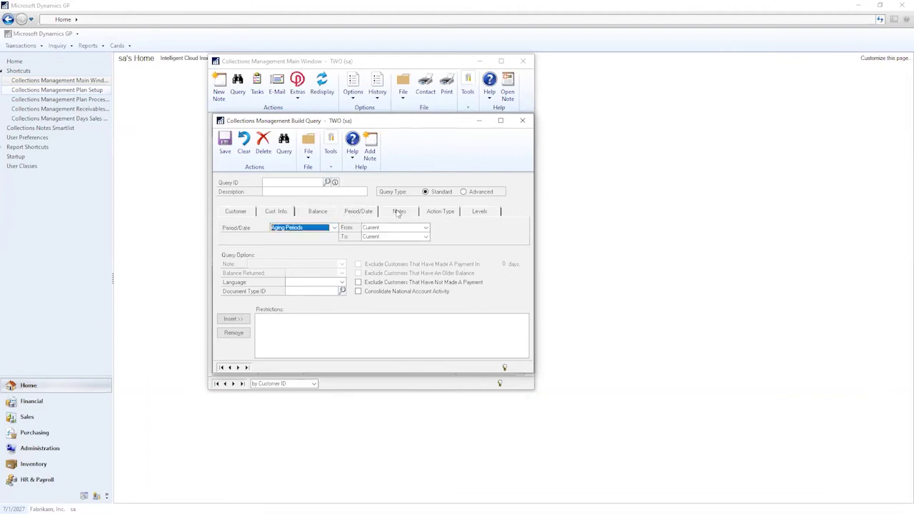
{"action": "left_click", "coordinate": [333, 227]}
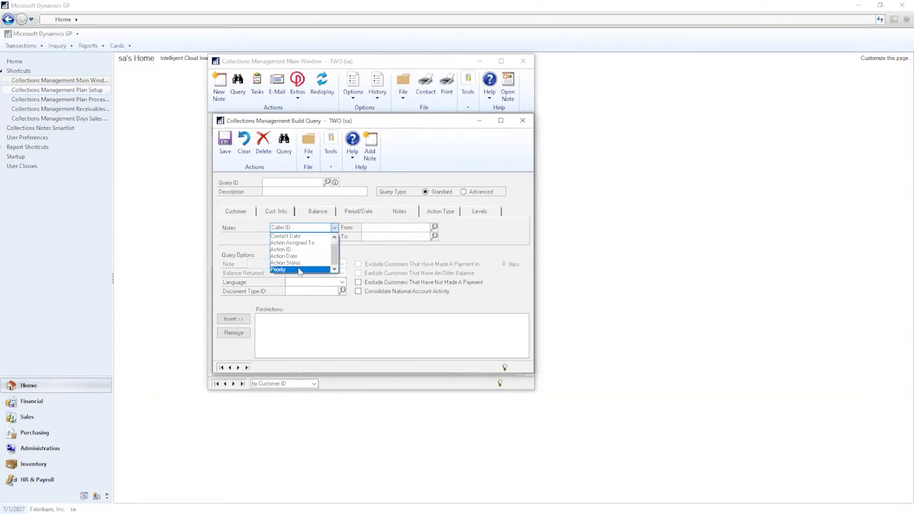
{"action": "left_click", "coordinate": [442, 216]}
{"action": "left_click", "coordinate": [441, 212]}
{"action": "left_click", "coordinate": [333, 227]}
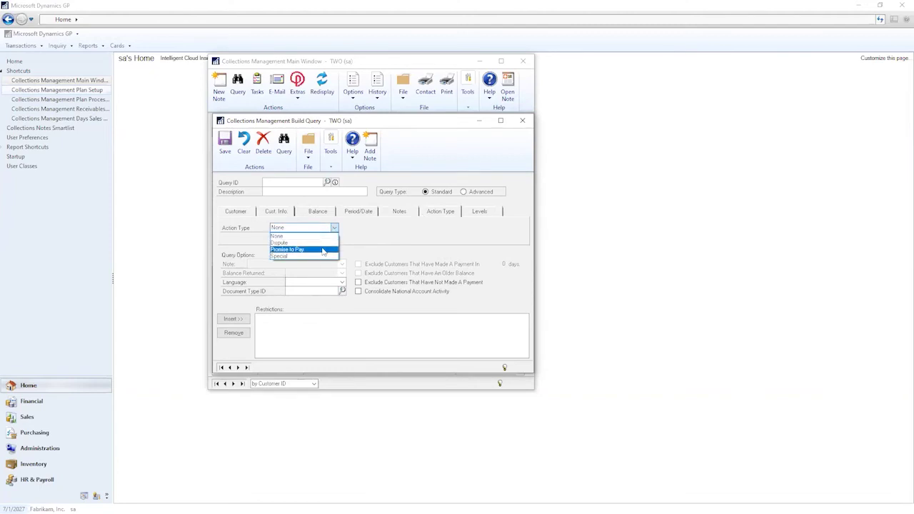
{"action": "left_click", "coordinate": [479, 212]}
{"action": "left_click", "coordinate": [490, 214]}
{"action": "left_click", "coordinate": [236, 213]}
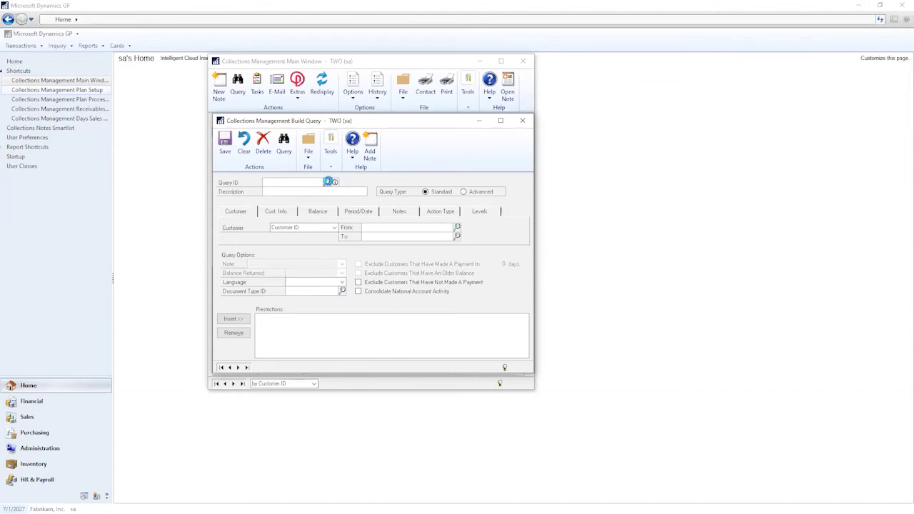
Load the saved query PTPGCL (PTP Greater Than Credit Limit) and run it with a refresh of its results
{"action": "left_click", "coordinate": [327, 182]}
{"action": "left_click", "coordinate": [280, 190]}
{"action": "left_click", "coordinate": [198, 103]}
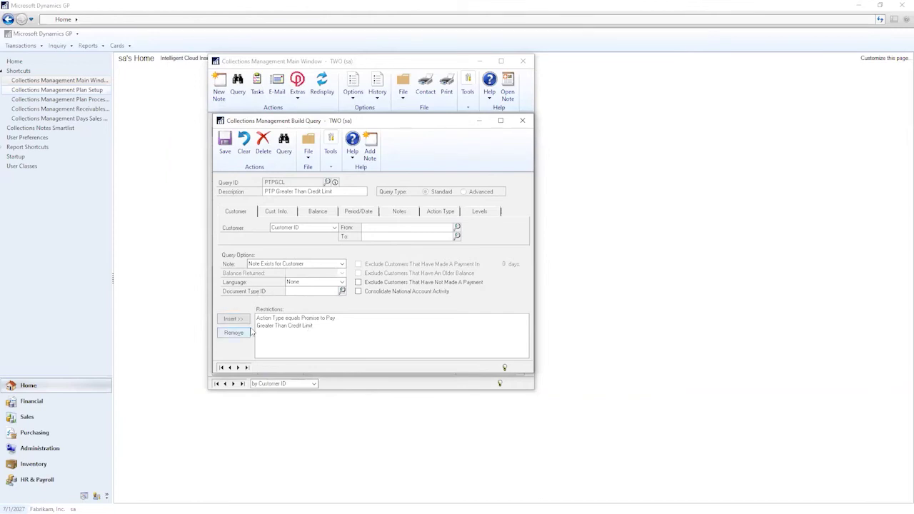
{"action": "left_click", "coordinate": [284, 143]}
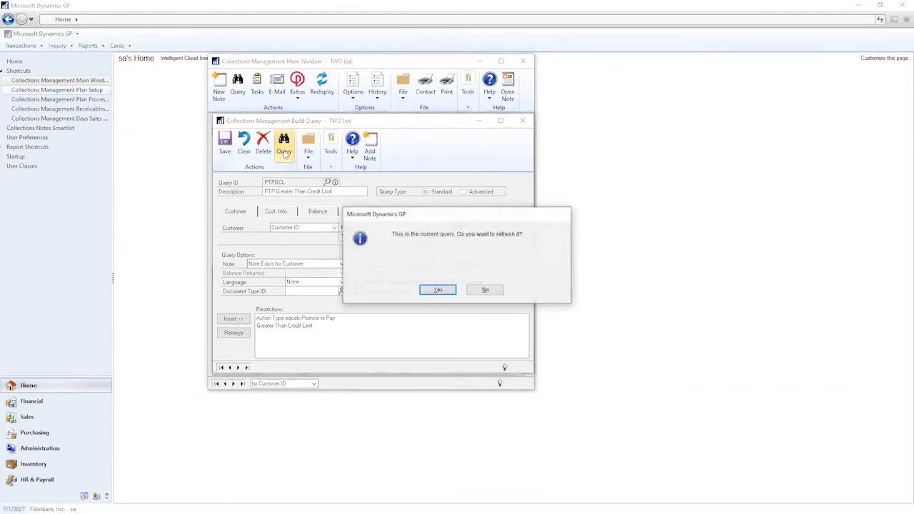
{"action": "left_click", "coordinate": [428, 288]}
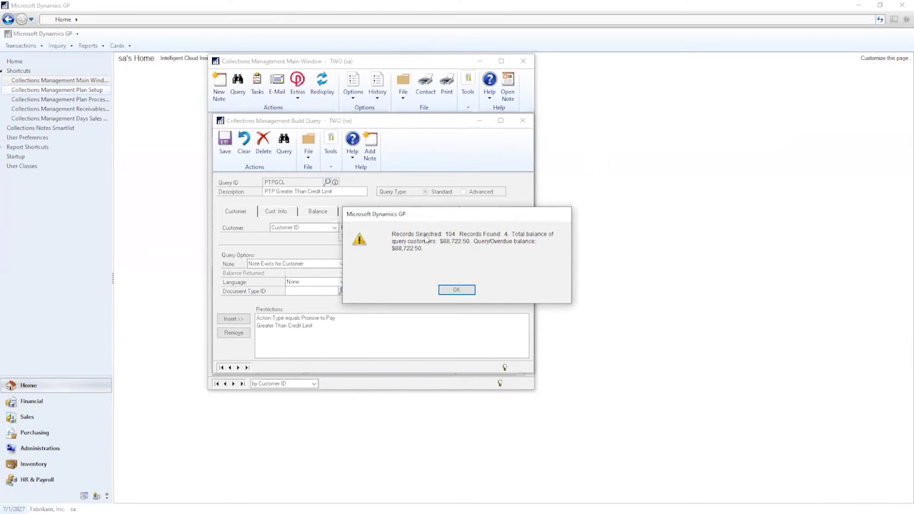
{"action": "left_click", "coordinate": [454, 292]}
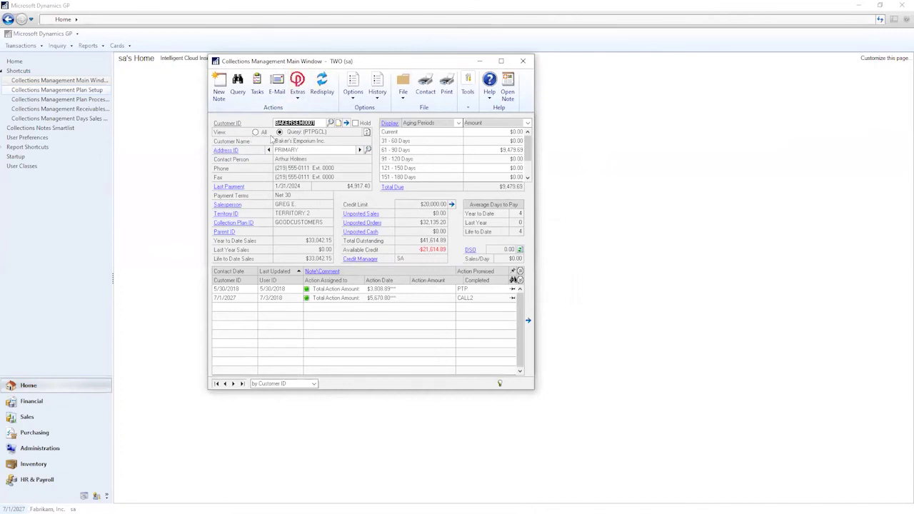
Look through the customers in the Query Results list opened from the Customer ID lookup, and close the list
{"action": "left_click", "coordinate": [330, 123]}
{"action": "key", "text": "Down"}
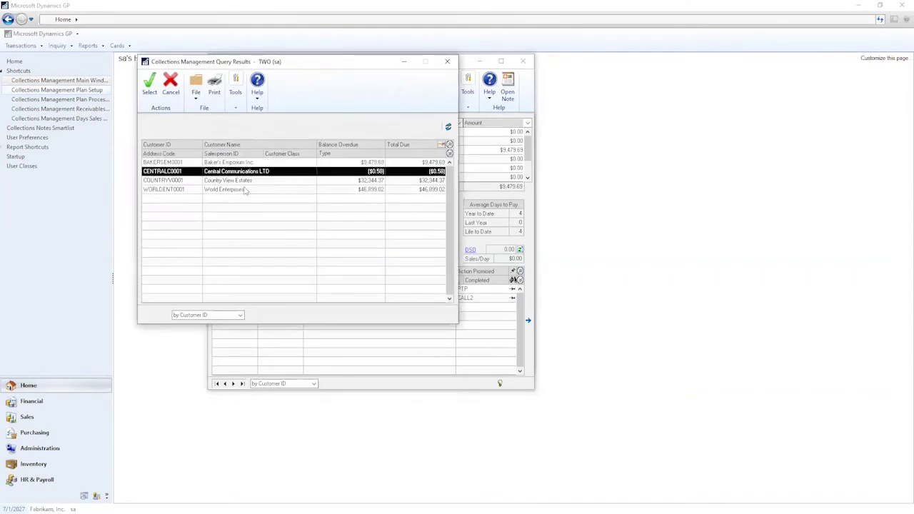
{"action": "left_click", "coordinate": [246, 180]}
{"action": "left_click", "coordinate": [246, 189]}
{"action": "left_click", "coordinate": [246, 164]}
{"action": "left_click", "coordinate": [246, 171]}
{"action": "left_click", "coordinate": [247, 180]}
{"action": "left_click", "coordinate": [245, 190]}
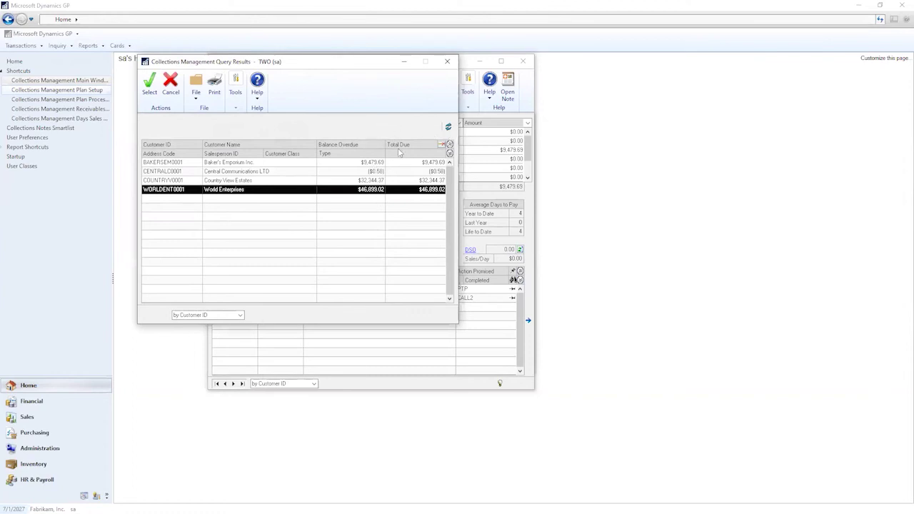
{"action": "left_click", "coordinate": [447, 63]}
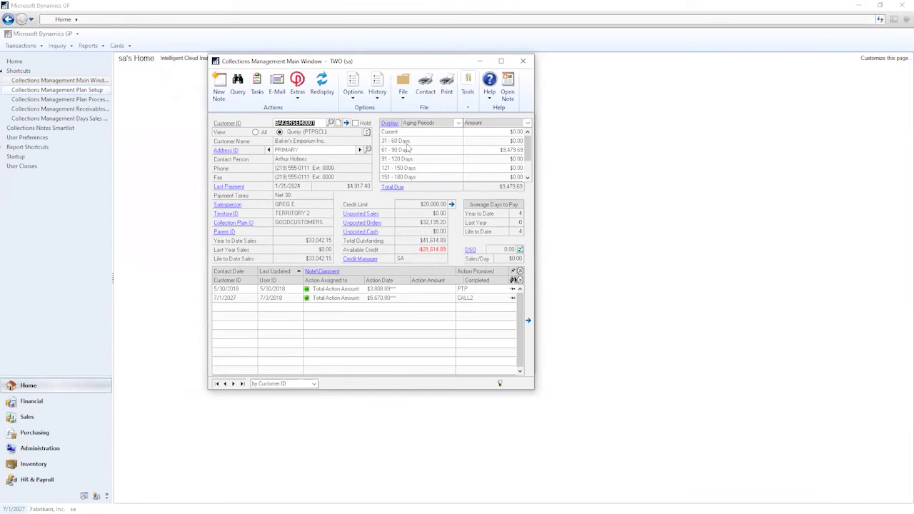
Open Query Letters from the Sales transactions and review the list of customers in the PTPGCL query
{"action": "left_click", "coordinate": [49, 420]}
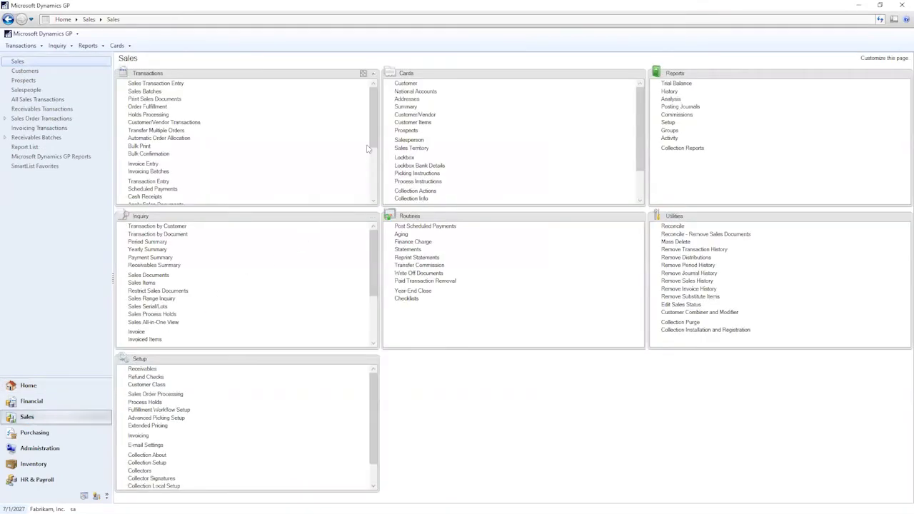
{"action": "left_click_drag", "start_coordinate": [374, 116], "coordinate": [376, 182]}
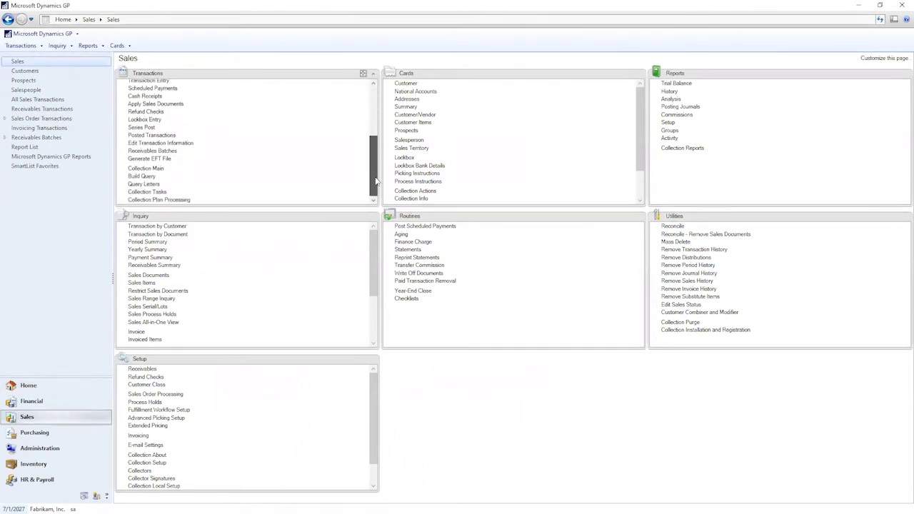
{"action": "left_click", "coordinate": [145, 184]}
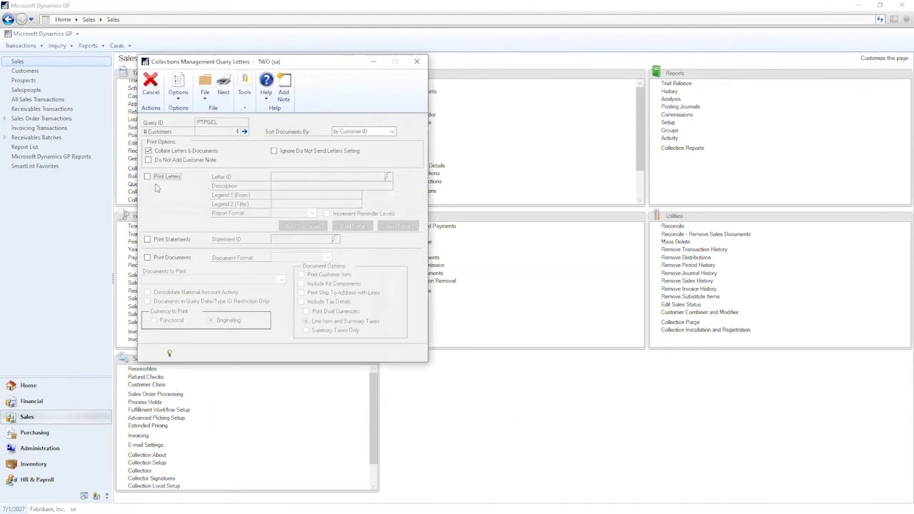
{"action": "left_click", "coordinate": [244, 133]}
{"action": "left_click_drag", "start_coordinate": [275, 174], "coordinate": [274, 190]}
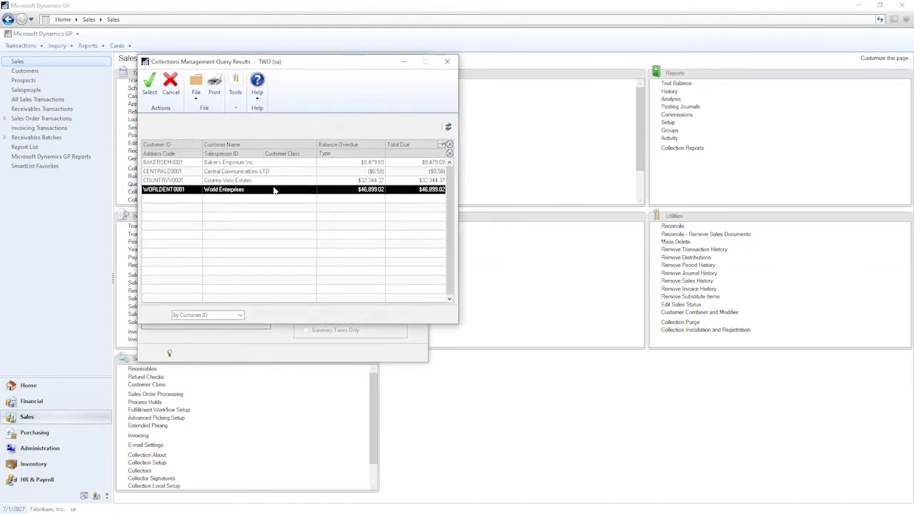
{"action": "left_click", "coordinate": [447, 61]}
Enable Print Statements and Print Documents for All Invoices with Print Letters off, and review the Query Actions options without printing
{"action": "left_click", "coordinate": [164, 177]}
{"action": "left_click", "coordinate": [168, 240]}
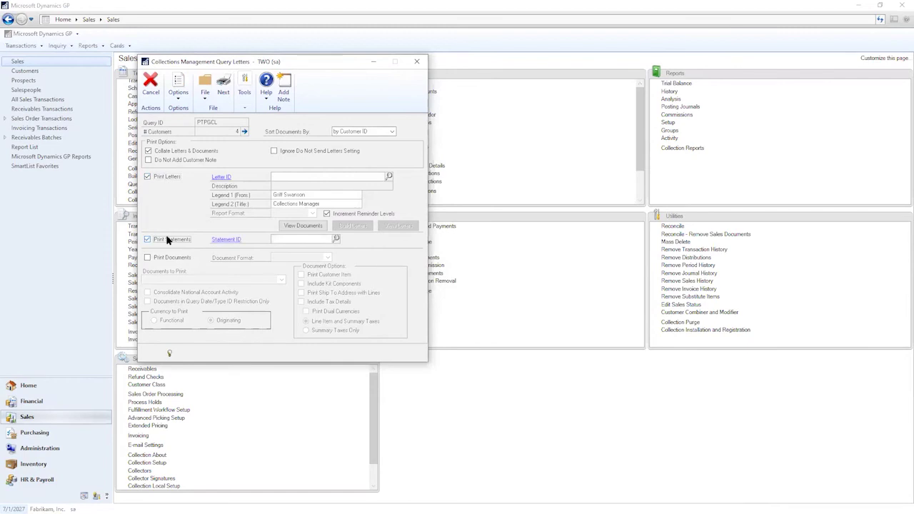
{"action": "left_click", "coordinate": [169, 257]}
{"action": "left_click", "coordinate": [244, 280]}
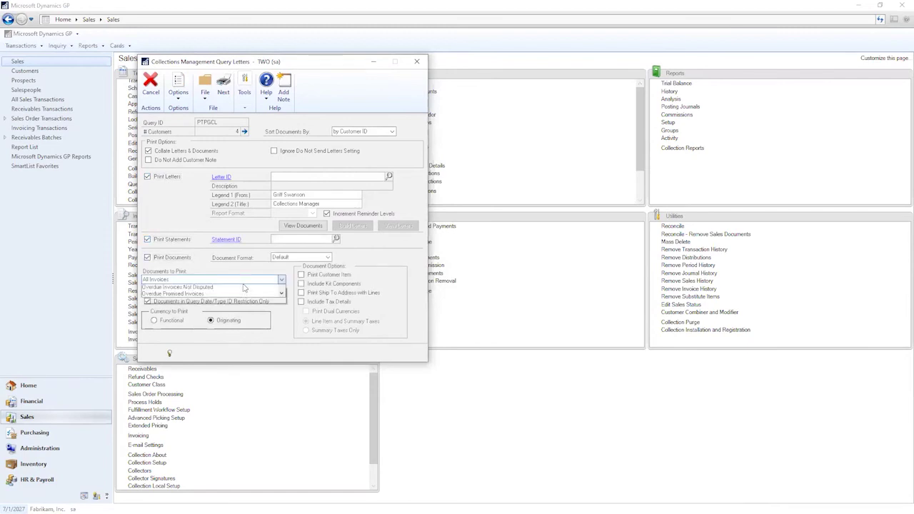
{"action": "left_click", "coordinate": [165, 180]}
{"action": "left_click", "coordinate": [223, 84]}
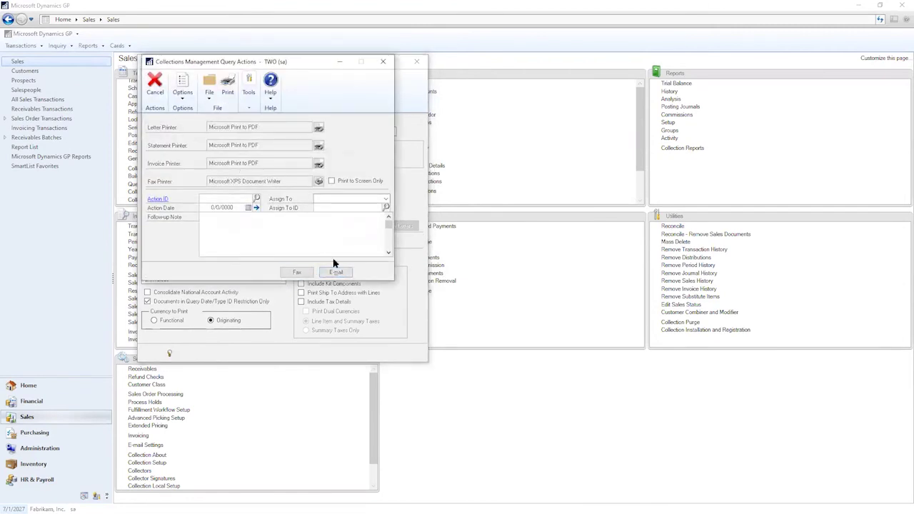
{"action": "left_click", "coordinate": [382, 61]}
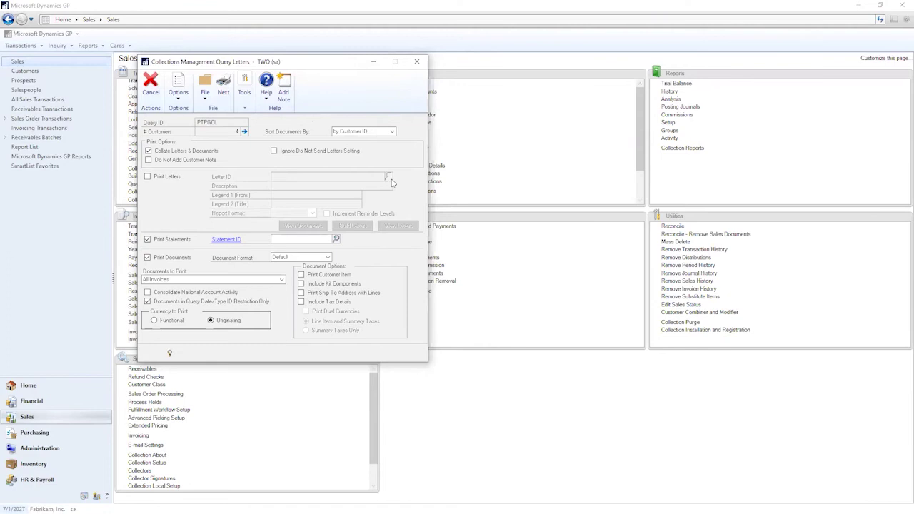
Enable Print Letters, choose FinalLetter as the letter, and build the letters for the query's customers
{"action": "left_click", "coordinate": [148, 177]}
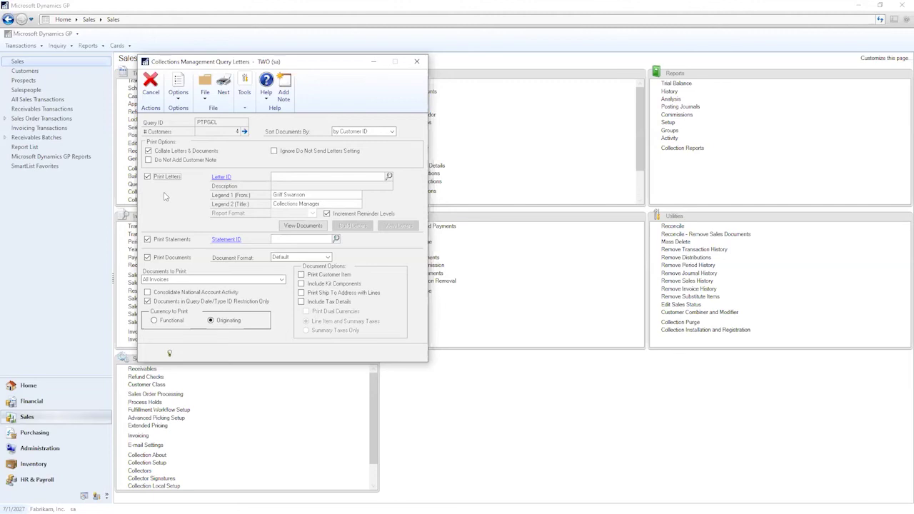
{"action": "left_click", "coordinate": [384, 177]}
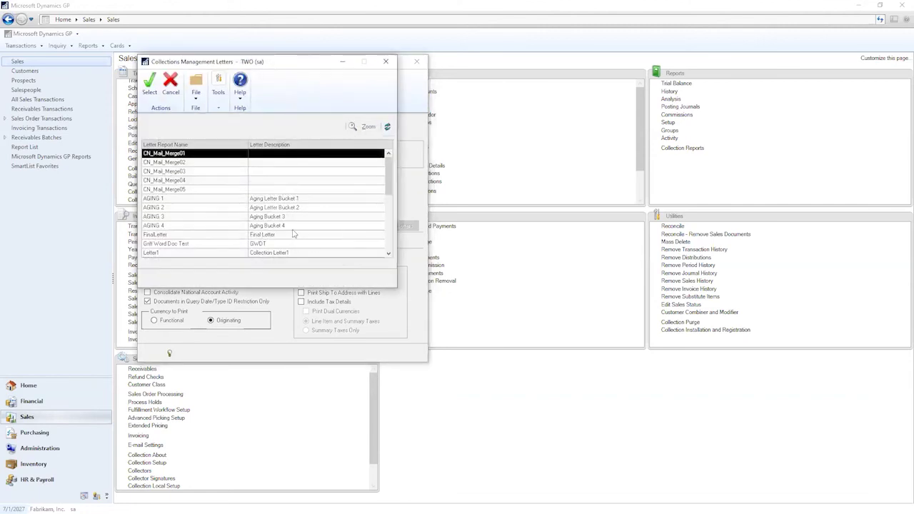
{"action": "left_click", "coordinate": [278, 235]}
{"action": "left_click", "coordinate": [151, 89]}
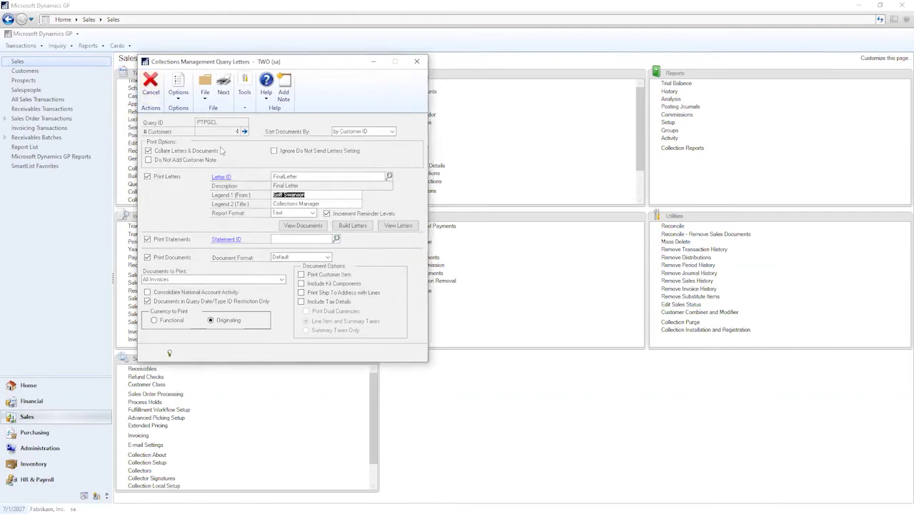
{"action": "left_click", "coordinate": [350, 229]}
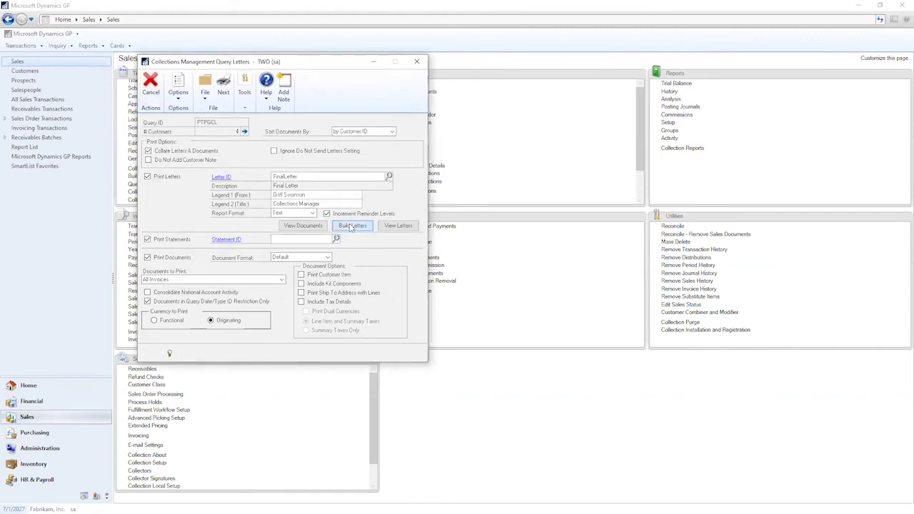
View the built letters for several customers, and close Query Letters without printing
{"action": "left_click", "coordinate": [398, 225]}
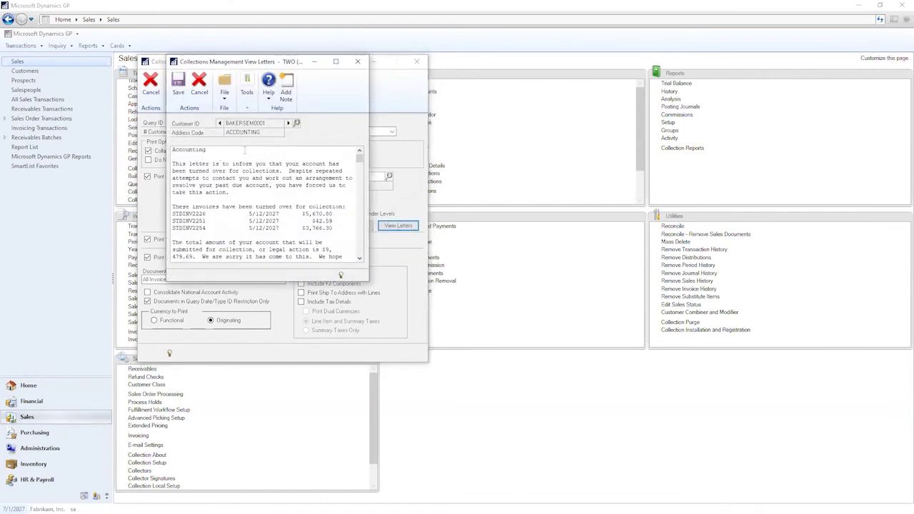
{"action": "left_click", "coordinate": [288, 124]}
{"action": "left_click", "coordinate": [289, 123]}
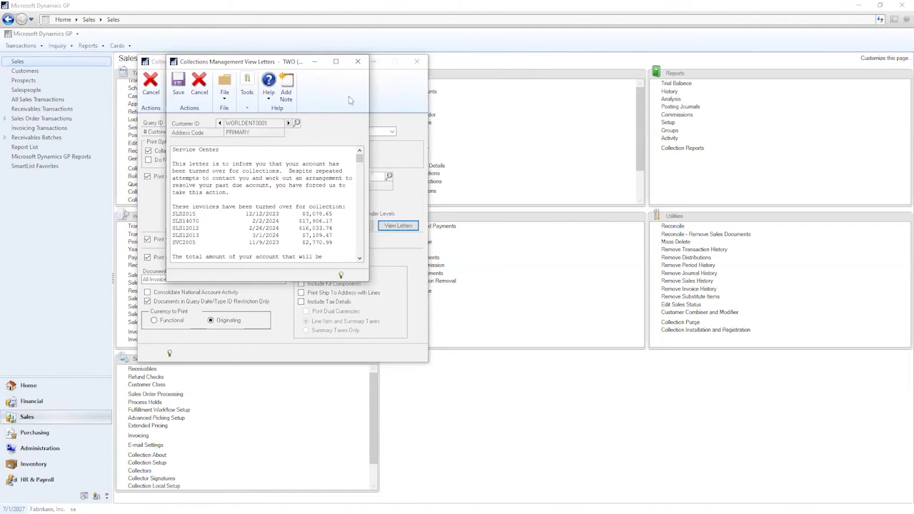
{"action": "left_click", "coordinate": [357, 62]}
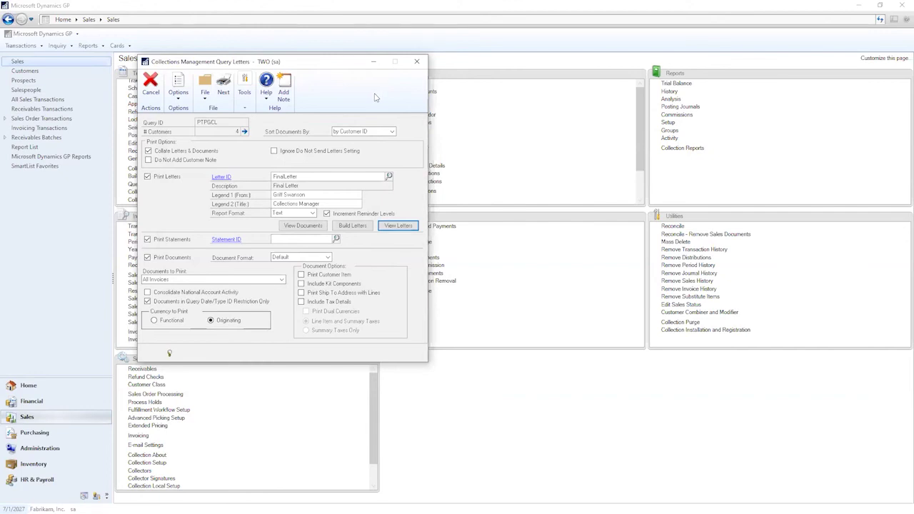
{"action": "left_click", "coordinate": [417, 62]}
Reopen Build Query from the Main Window on Home, clear it, and view the Advanced SQL query type before returning to Standard
{"action": "left_click", "coordinate": [28, 386]}
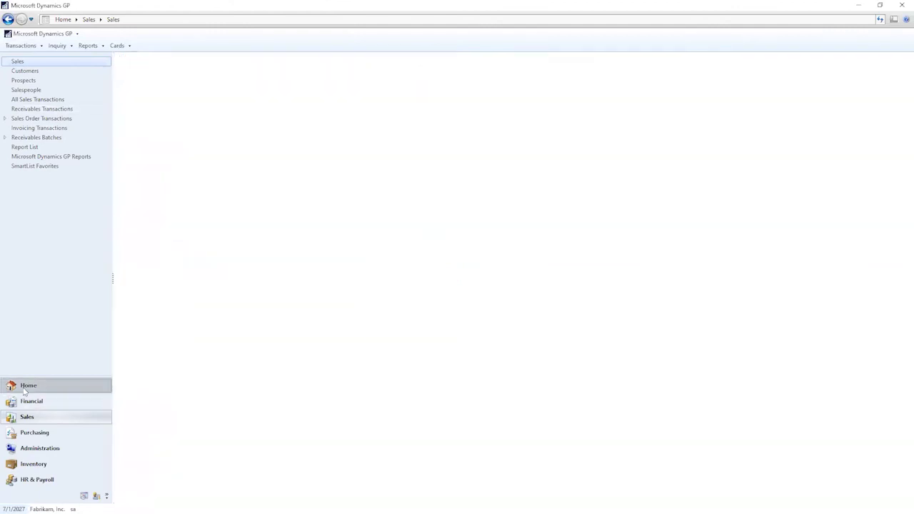
{"action": "left_click", "coordinate": [72, 81]}
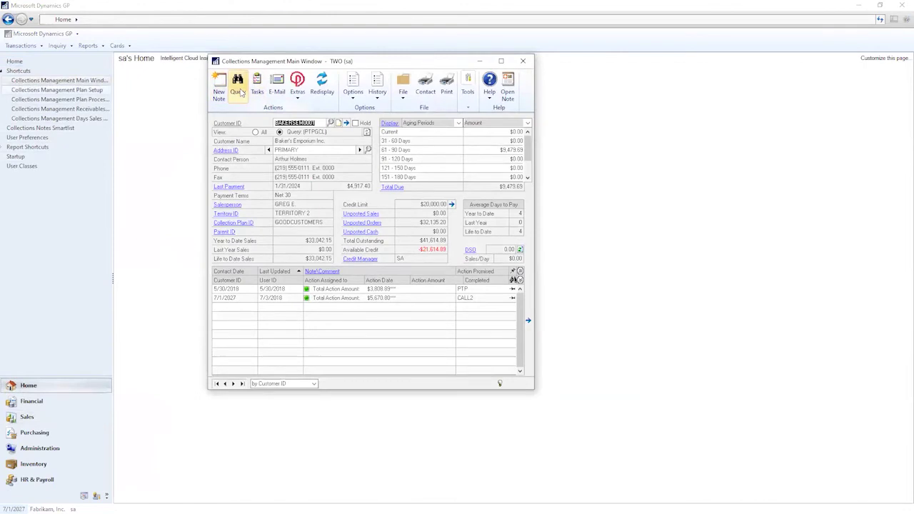
{"action": "left_click", "coordinate": [237, 85]}
{"action": "left_click", "coordinate": [244, 143]}
{"action": "left_click", "coordinate": [481, 193]}
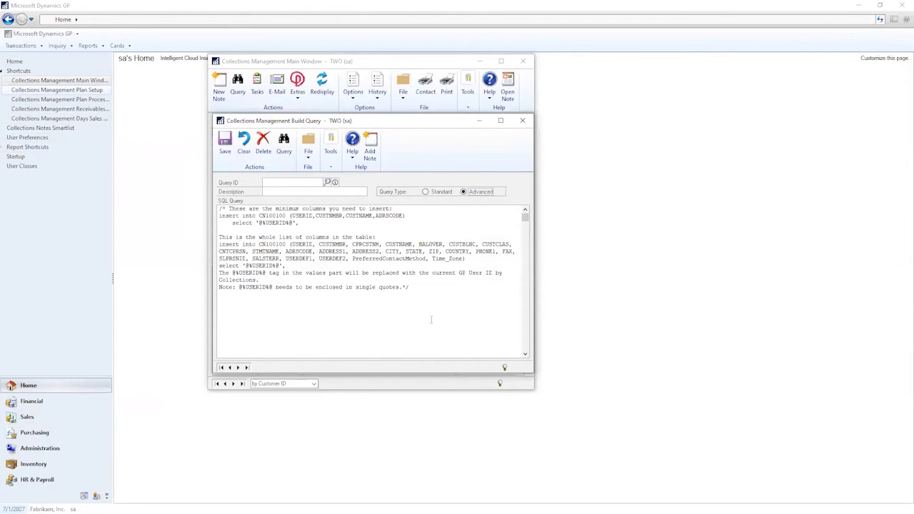
{"action": "left_click", "coordinate": [435, 193]}
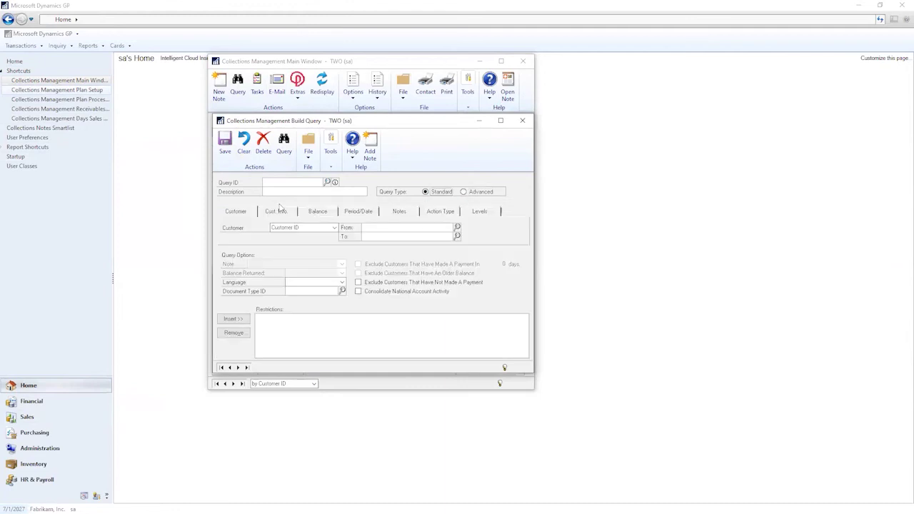
View the Advanced query type in Build Query, and close both Build Query and the Collections Management Main Window
{"action": "left_click", "coordinate": [480, 192]}
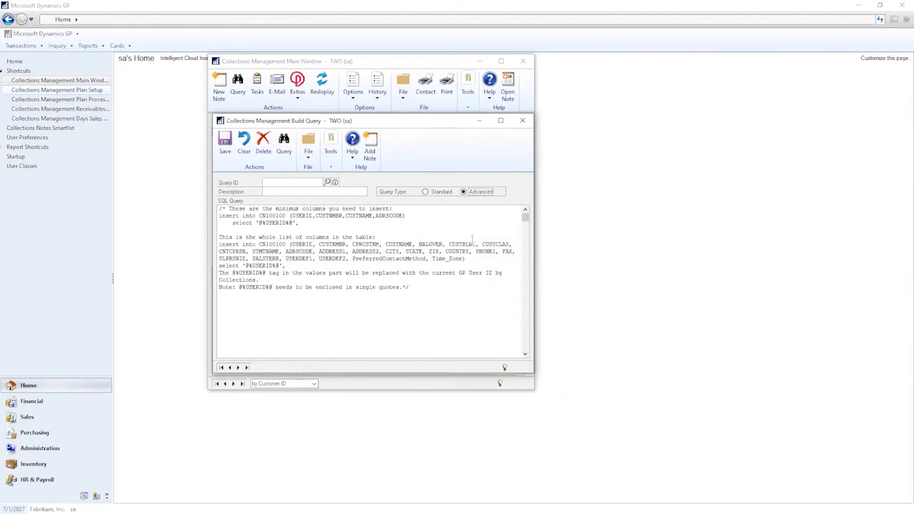
{"action": "left_click", "coordinate": [522, 120]}
{"action": "left_click", "coordinate": [456, 290]}
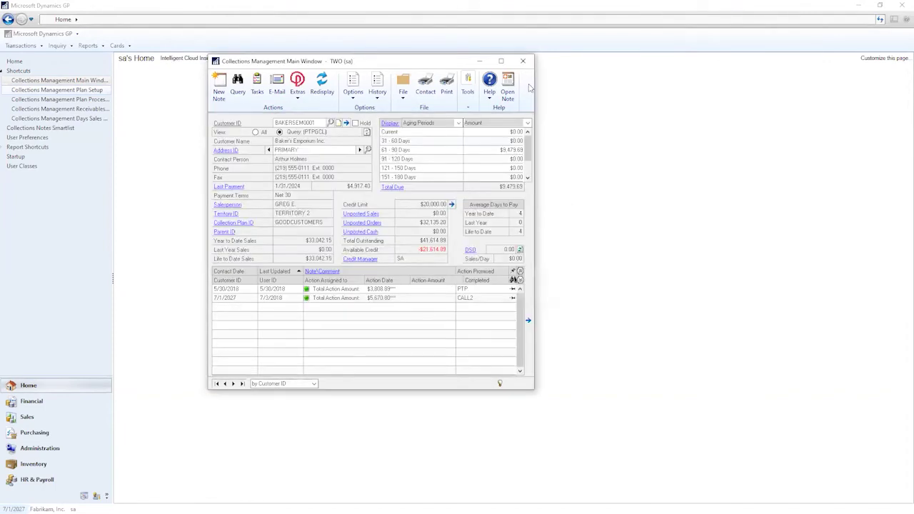
{"action": "left_click", "coordinate": [523, 60]}
Open Collections Management Plan Setup and load the GOODCUSTOMERS collection plan to view its steps
{"action": "left_click", "coordinate": [57, 90]}
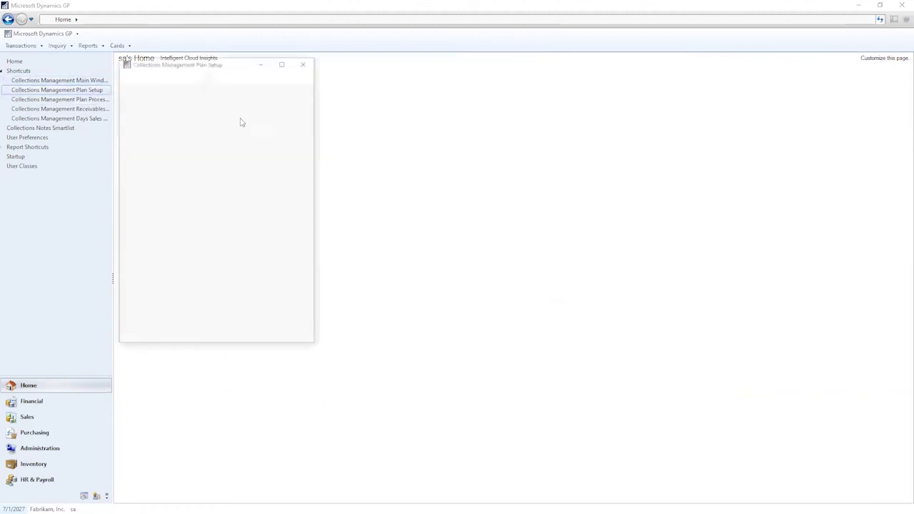
{"action": "left_click_drag", "start_coordinate": [245, 65], "coordinate": [396, 63]}
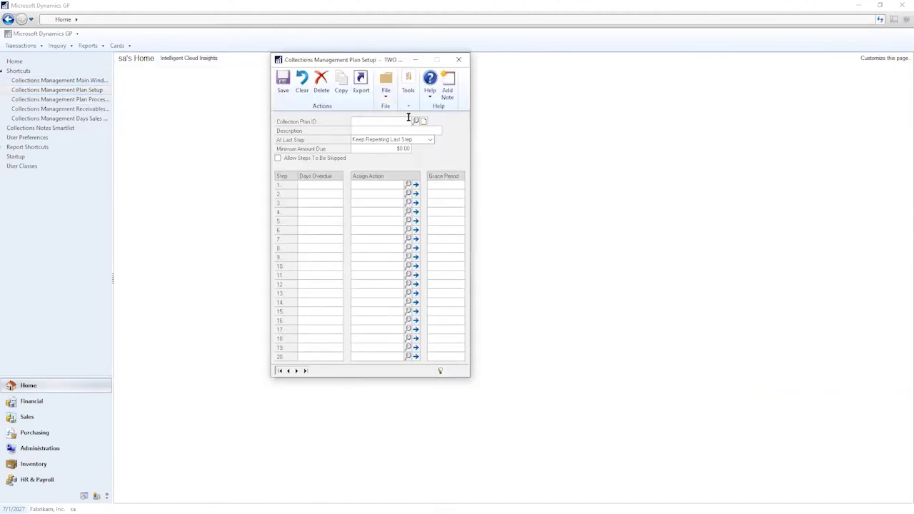
{"action": "left_click", "coordinate": [416, 122]}
{"action": "left_click", "coordinate": [170, 162]}
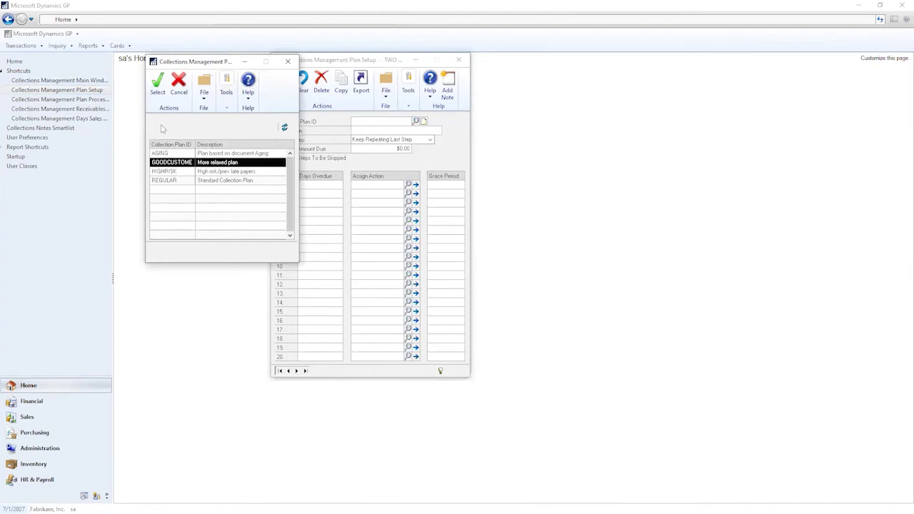
{"action": "left_click", "coordinate": [158, 85]}
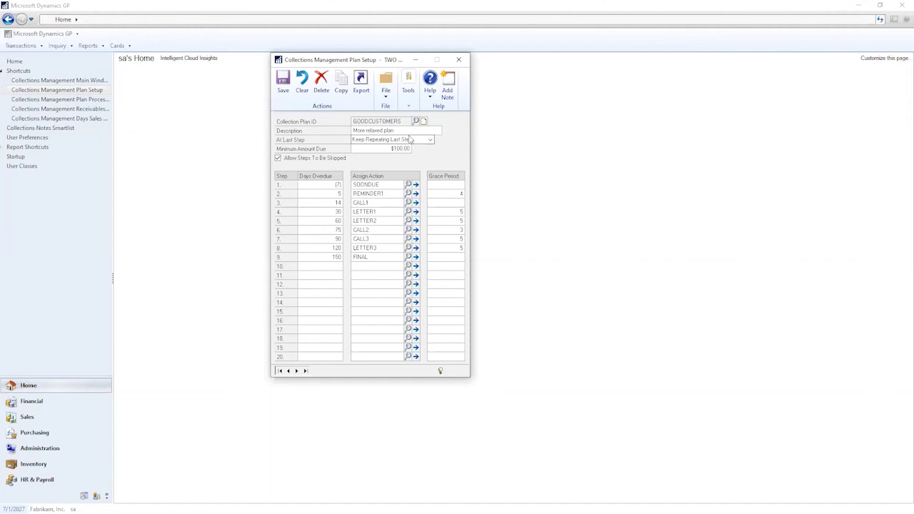
Browse forward from the GOODCUSTOMERS plan to view the HIGHRISK and REGULAR collection plans
{"action": "key", "text": "shift+Tab"}
{"action": "left_click", "coordinate": [296, 371]}
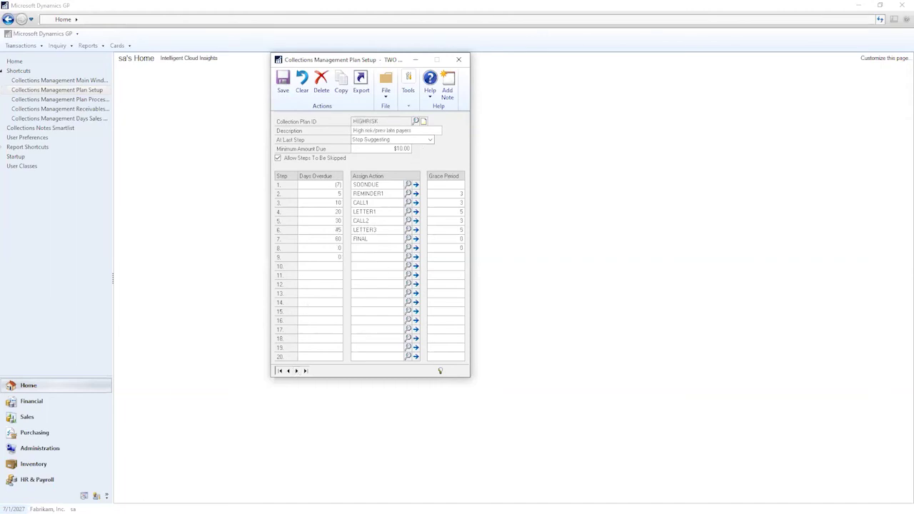
{"action": "key", "text": "shift+Tab"}
{"action": "left_click", "coordinate": [436, 131]}
{"action": "left_click", "coordinate": [296, 370]}
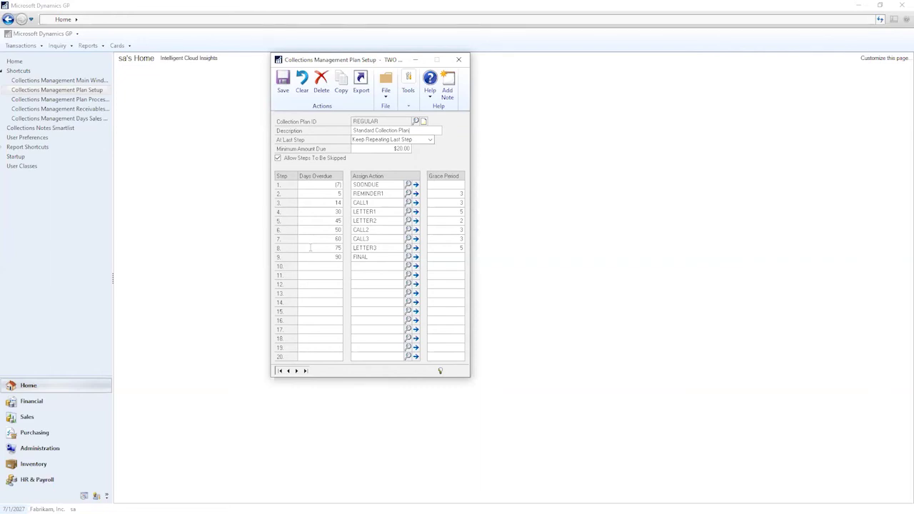
Open the SOONDUE action assigned to step 1 of the REGULAR plan, and open its SoonDueLetter in Letter Maintenance
{"action": "left_click", "coordinate": [337, 184]}
{"action": "left_click", "coordinate": [384, 185]}
{"action": "left_click", "coordinate": [416, 185]}
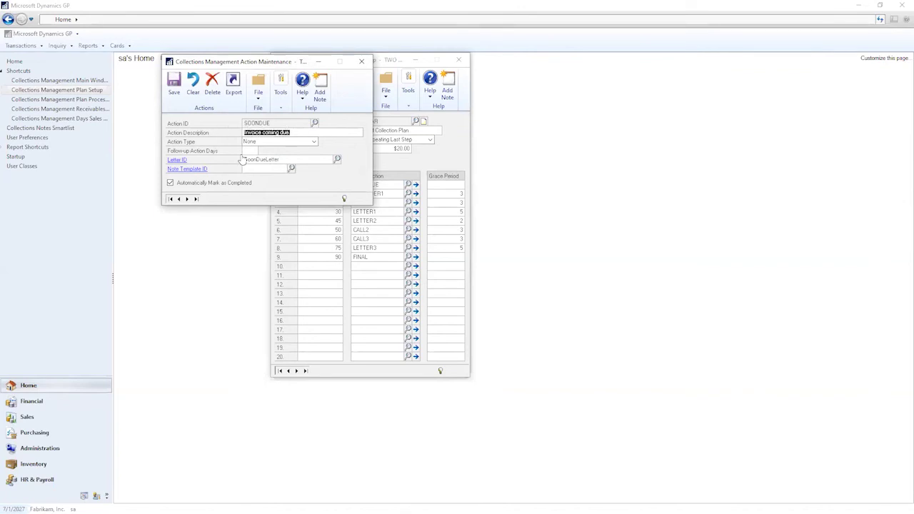
{"action": "left_click", "coordinate": [177, 161]}
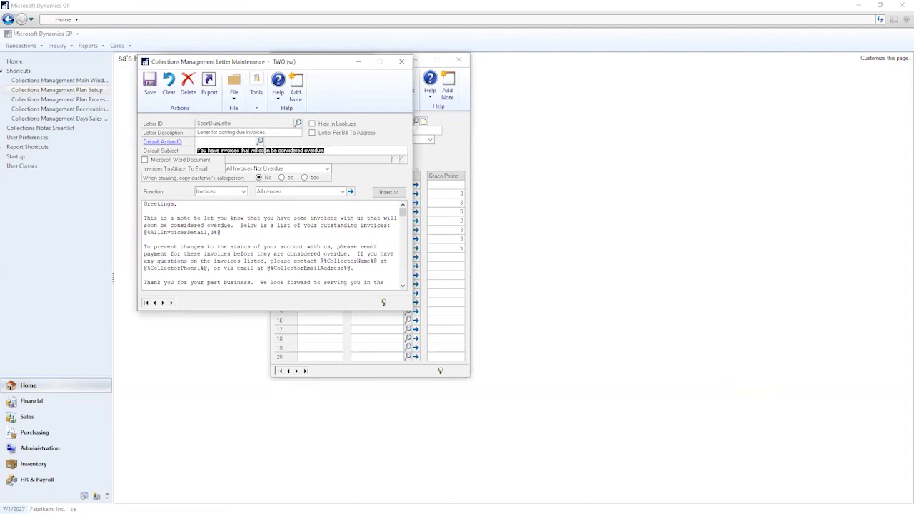
Examine SoonDueLetter's default subject, invoice attachment options and merge fields, and return to Plan Setup
{"action": "double_click", "coordinate": [261, 151]}
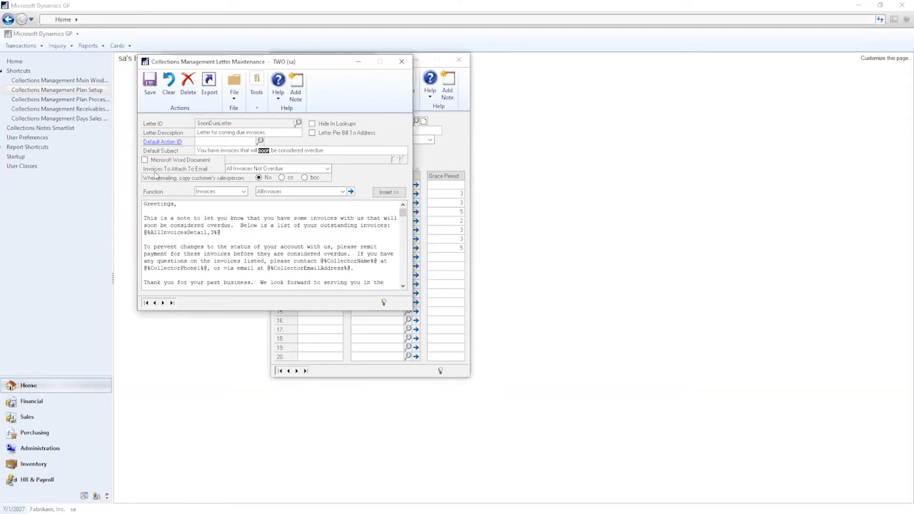
{"action": "left_click", "coordinate": [298, 170]}
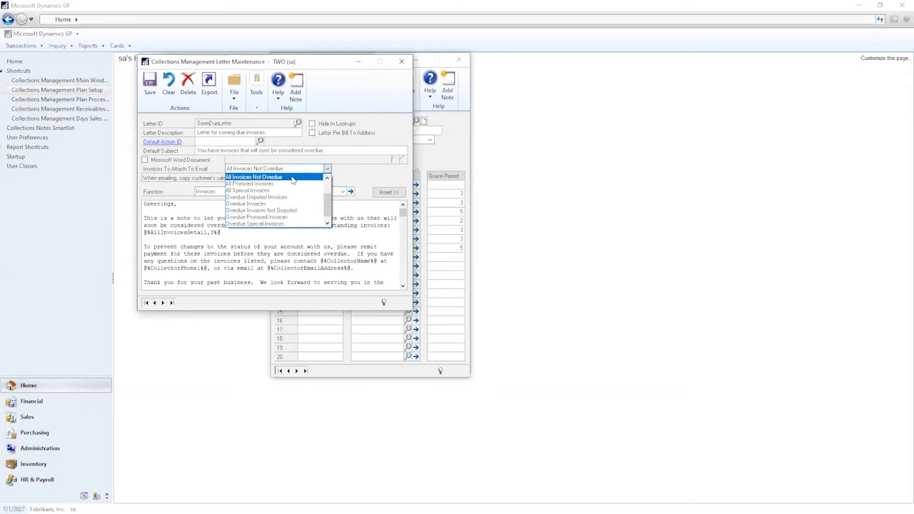
{"action": "left_click", "coordinate": [297, 178]}
{"action": "left_click_drag", "start_coordinate": [224, 236], "coordinate": [143, 234]}
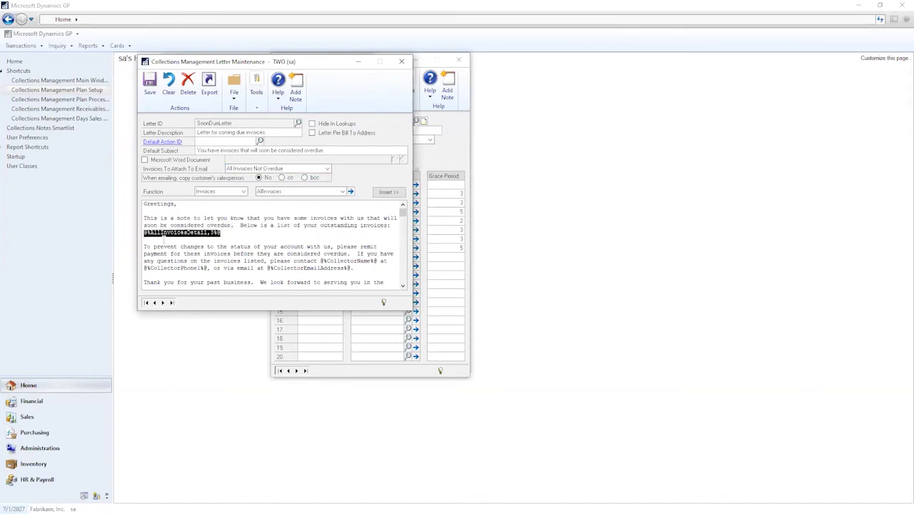
{"action": "left_click", "coordinate": [192, 265]}
{"action": "left_click_drag", "start_coordinate": [207, 268], "coordinate": [159, 267]}
{"action": "left_click_drag", "start_coordinate": [352, 268], "coordinate": [263, 268]}
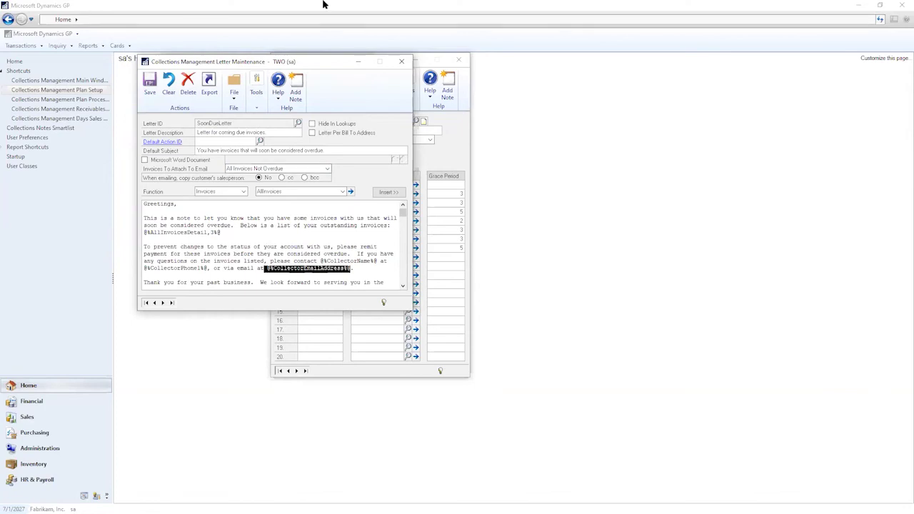
{"action": "left_click", "coordinate": [400, 64]}
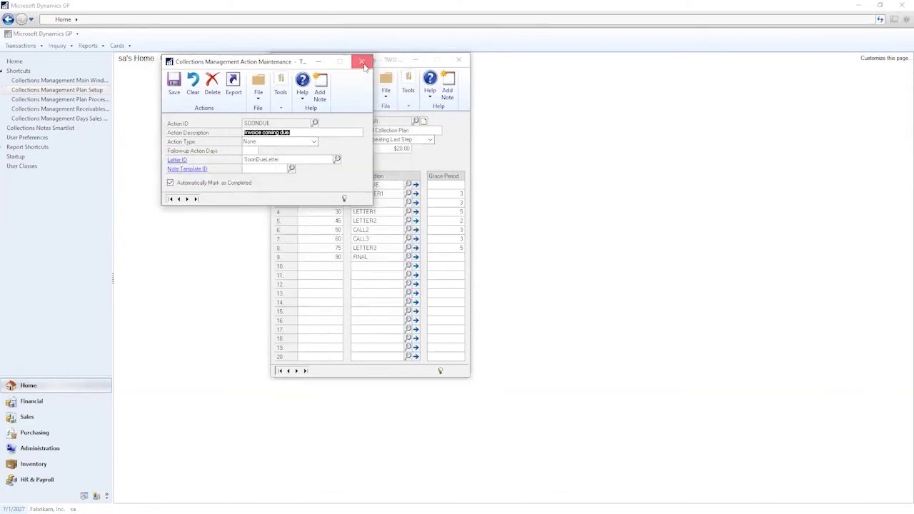
{"action": "left_click", "coordinate": [363, 61]}
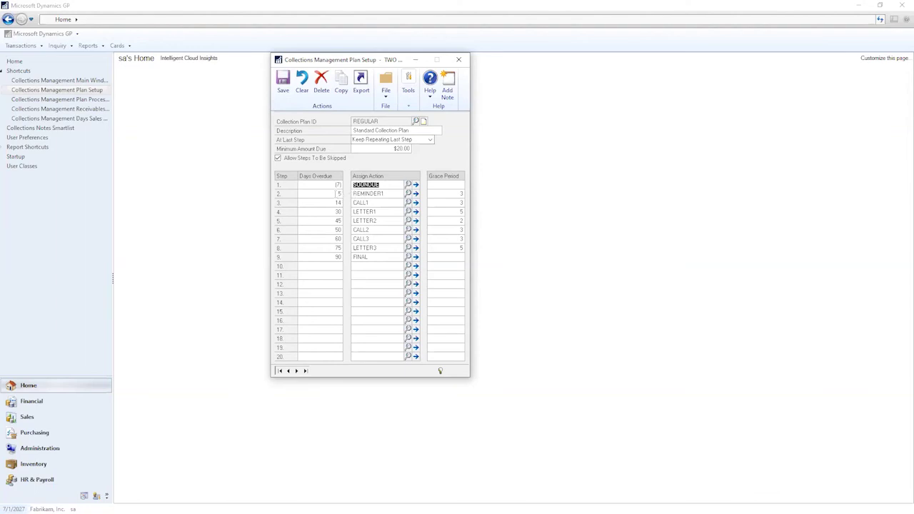
Review the days overdue and assigned actions for the REGULAR plan's reminder, call, letter and final steps
{"action": "left_click", "coordinate": [338, 194]}
{"action": "key", "text": "Tab"}
{"action": "left_click", "coordinate": [337, 202]}
{"action": "key", "text": "Tab"}
{"action": "left_click", "coordinate": [338, 212]}
{"action": "key", "text": "Tab"}
{"action": "left_click", "coordinate": [366, 221]}
{"action": "left_click", "coordinate": [337, 257]}
{"action": "key", "text": "Tab"}
Try Stop Suggesting as the REGULAR plan's At Last Step option, and highlight its Minimum Amount Due
{"action": "left_click", "coordinate": [428, 140]}
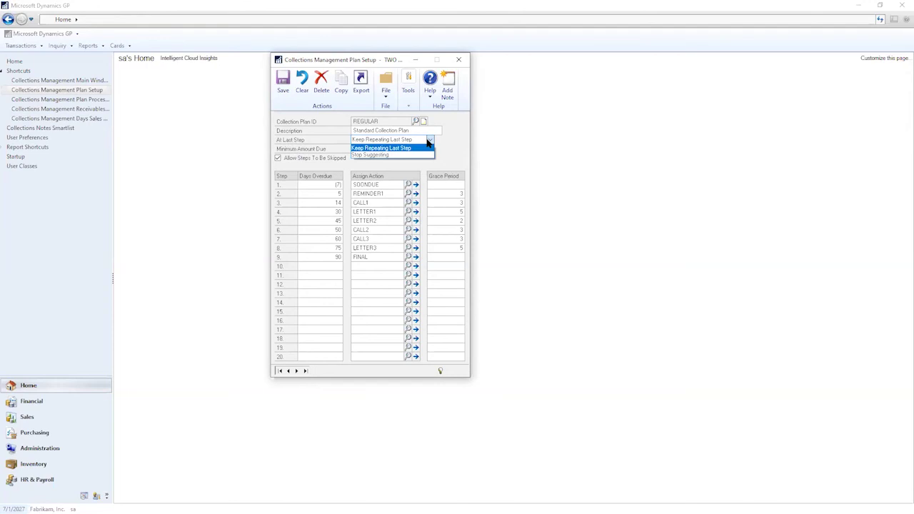
{"action": "key", "text": "Down"}
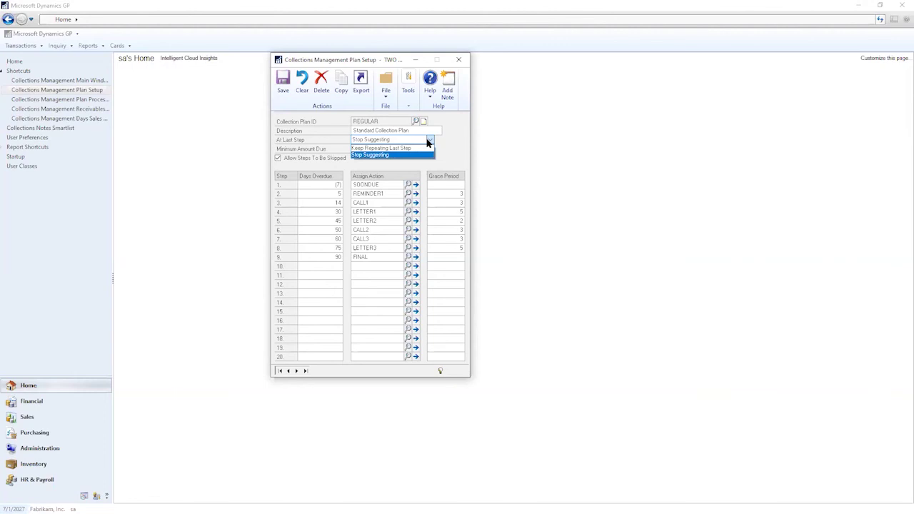
{"action": "key", "text": "Return"}
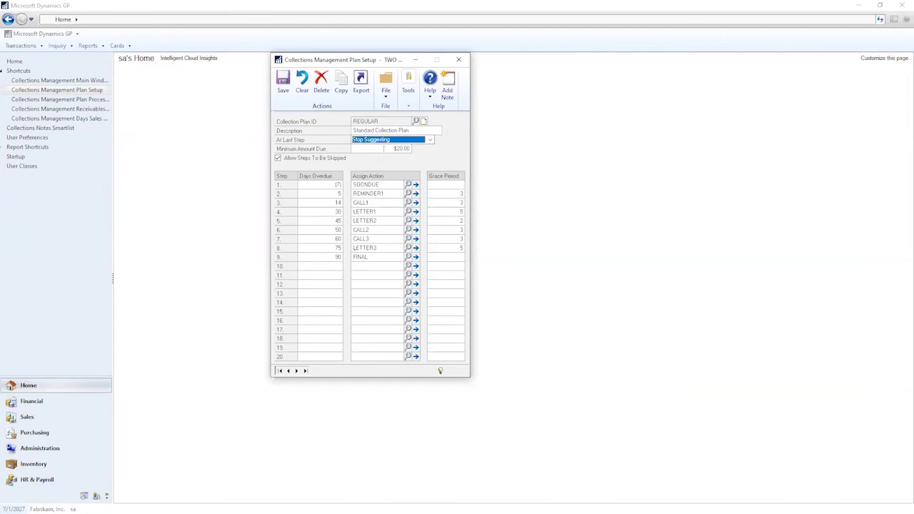
{"action": "left_click", "coordinate": [384, 148]}
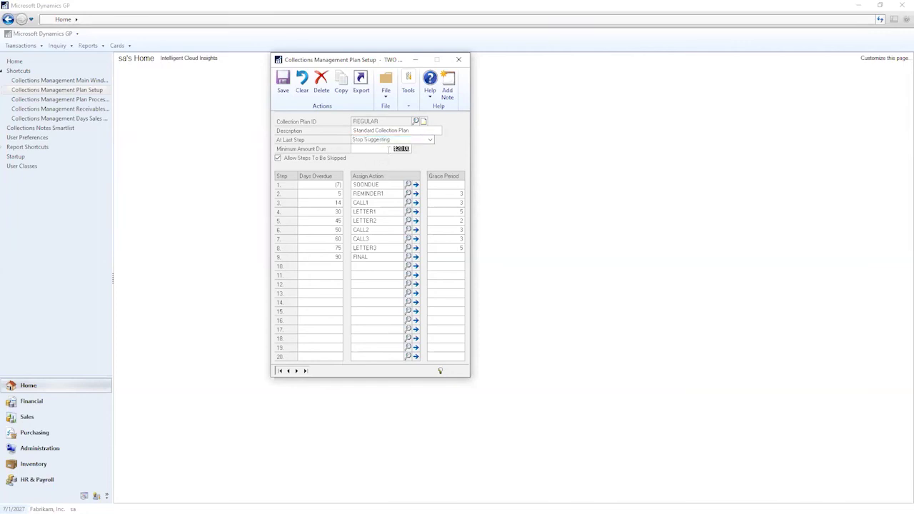
{"action": "left_click", "coordinate": [390, 148]}
{"action": "left_click_drag", "start_coordinate": [391, 148], "coordinate": [410, 149]}
Browse back to the HIGHRISK and GOODCUSTOMERS plans without saving the REGULAR change, and close Plan Setup
{"action": "left_click", "coordinate": [289, 372]}
{"action": "left_click", "coordinate": [457, 290]}
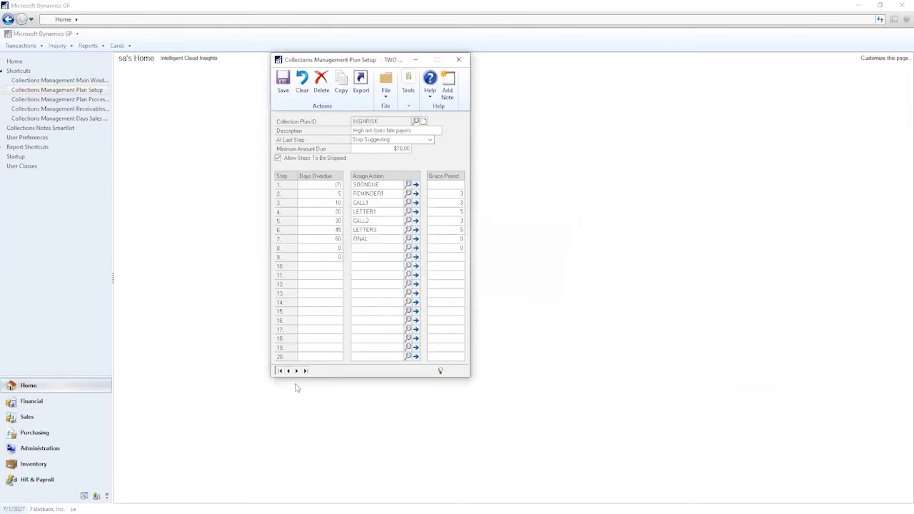
{"action": "left_click", "coordinate": [288, 370]}
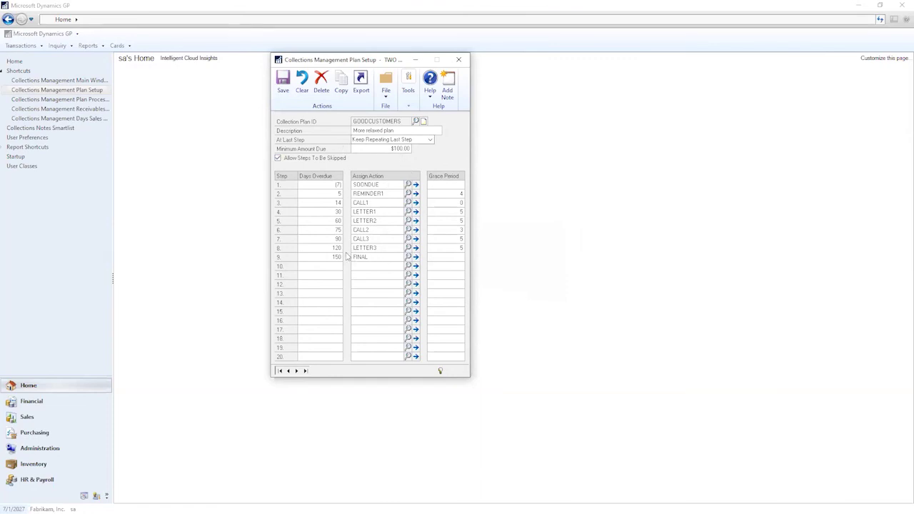
{"action": "left_click", "coordinate": [458, 59]}
Open Collection Management Plan Processing and list the Overdue customers
{"action": "left_click", "coordinate": [81, 100]}
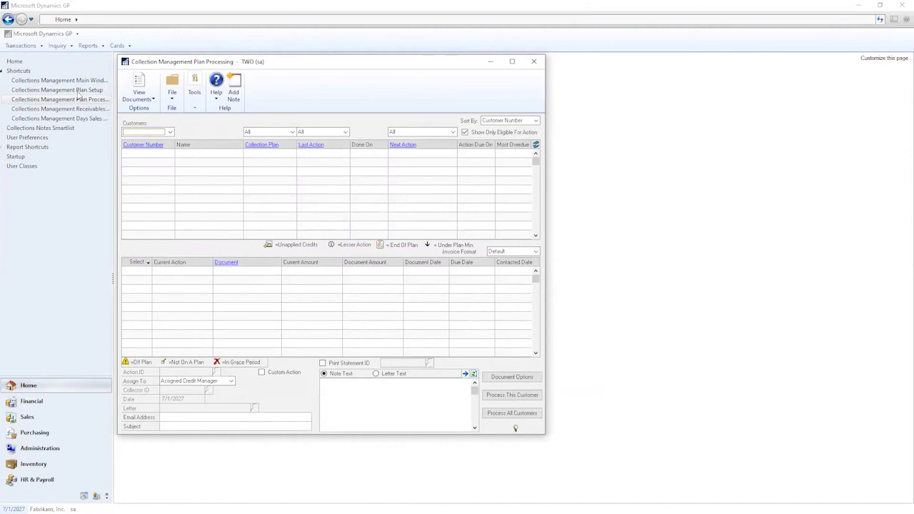
{"action": "left_click", "coordinate": [170, 132]}
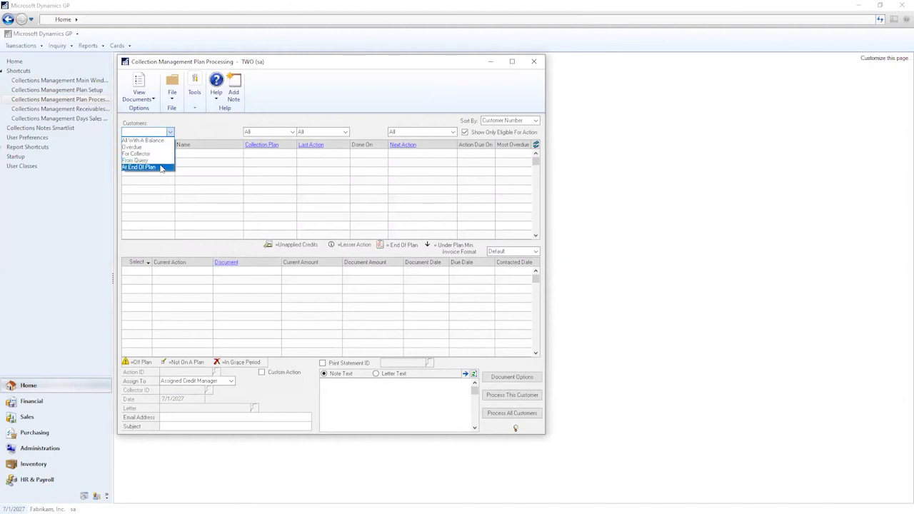
{"action": "left_click", "coordinate": [139, 146]}
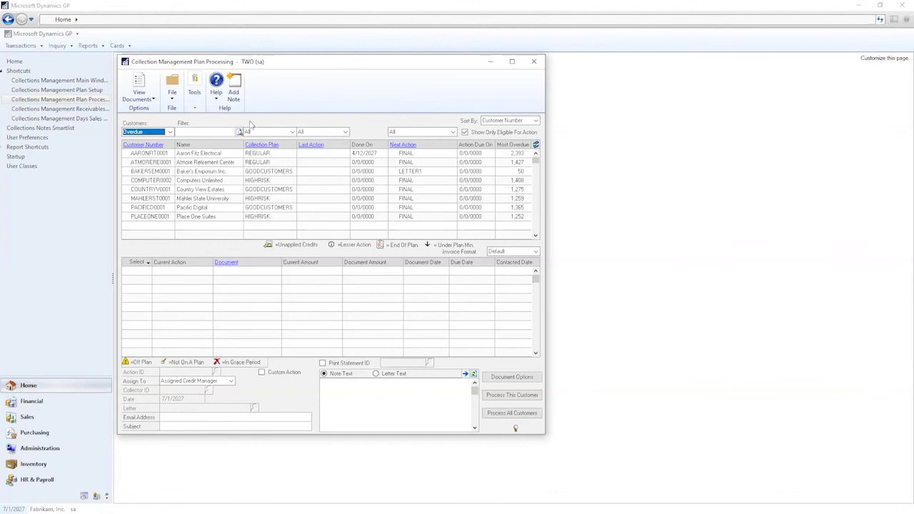
View the filter choices for Collection Plan and Next Action, leaving both at All
{"action": "left_click", "coordinate": [283, 134]}
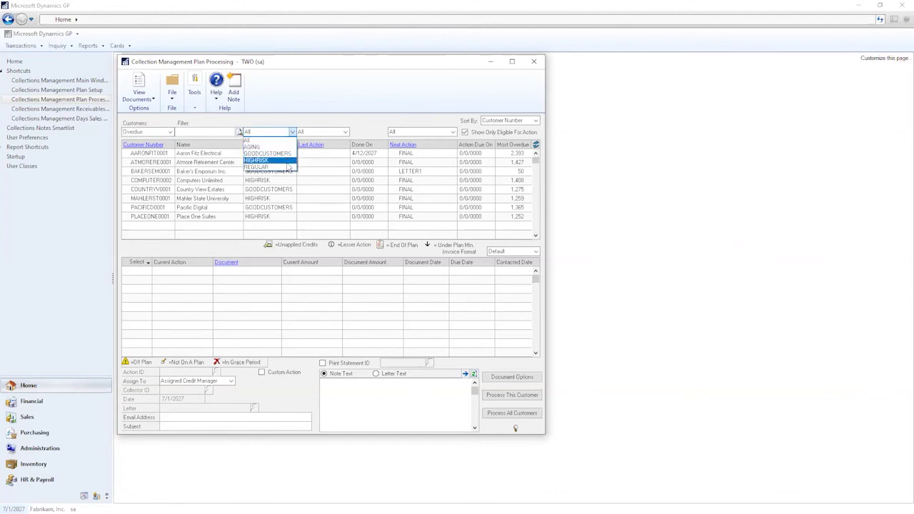
{"action": "left_click", "coordinate": [329, 140]}
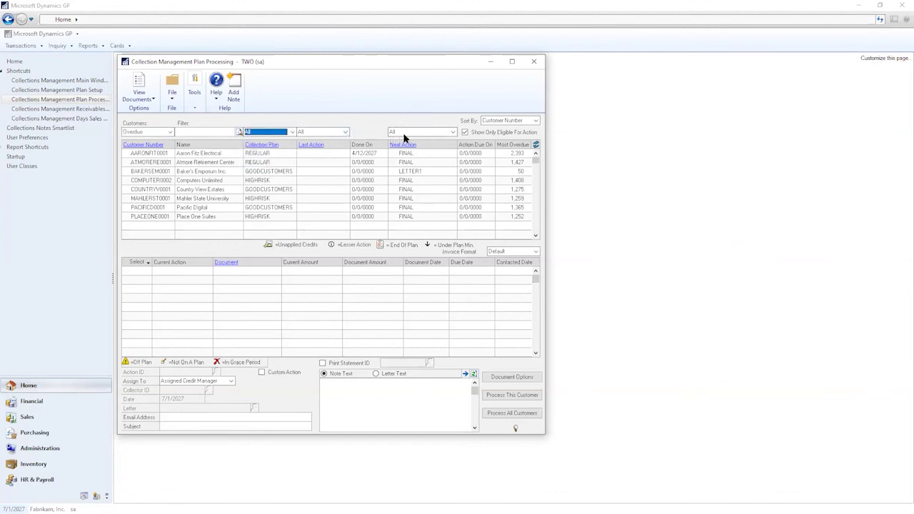
{"action": "left_click", "coordinate": [453, 132]}
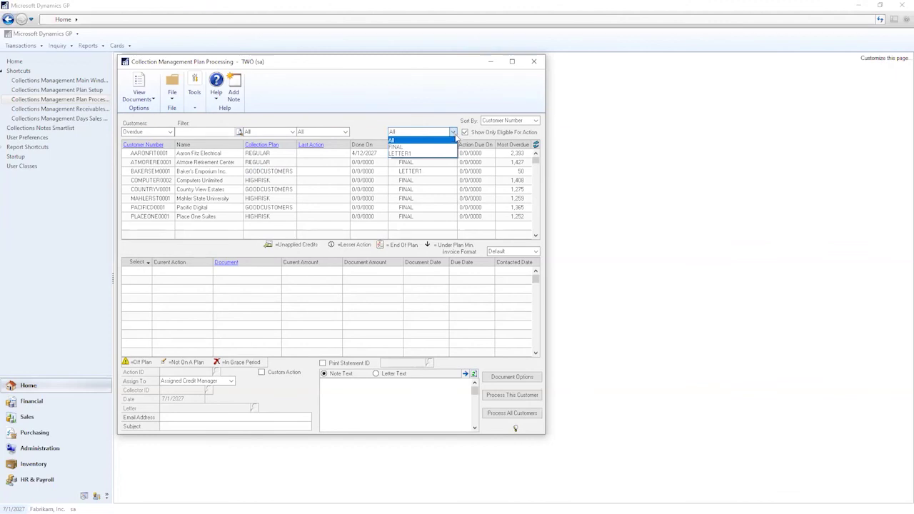
{"action": "left_click", "coordinate": [454, 132]}
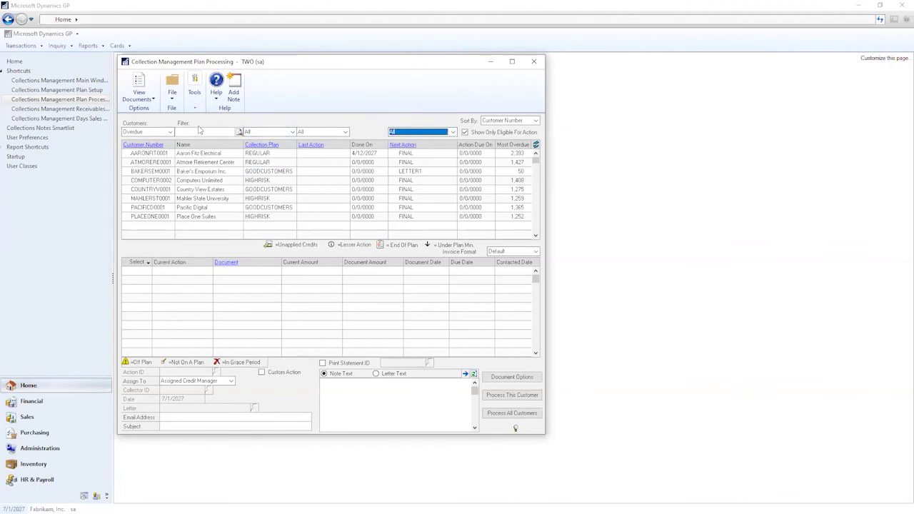
Filter the overdue customers by the HIGHRISK collection plan, and set the plan filter back to All
{"action": "left_click", "coordinate": [269, 133]}
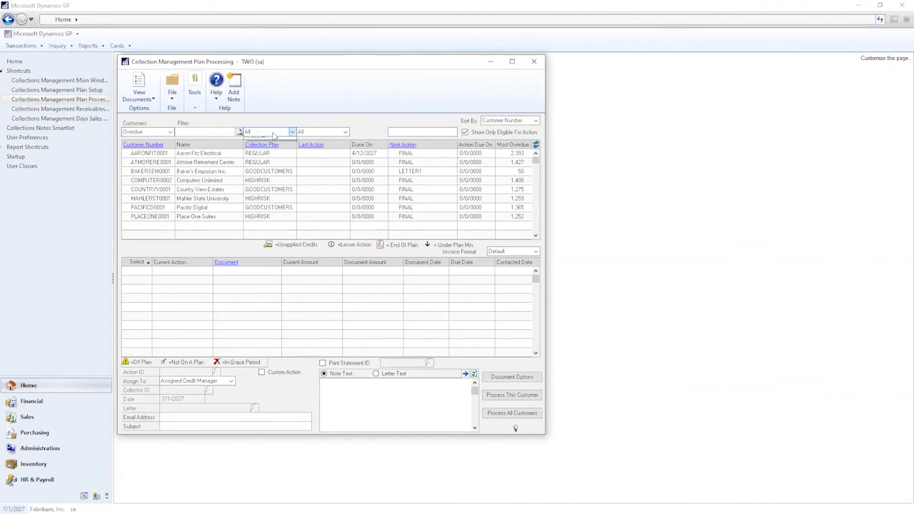
{"action": "left_click", "coordinate": [264, 158]}
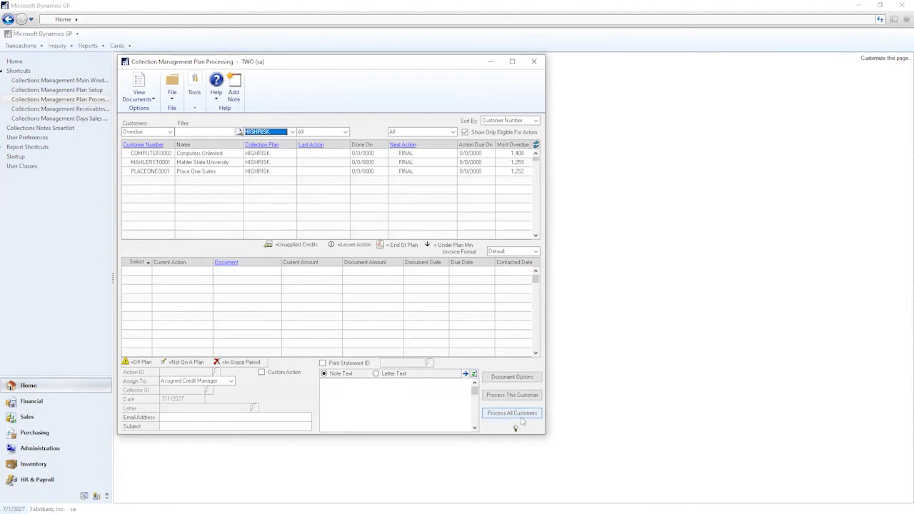
{"action": "left_click", "coordinate": [292, 133]}
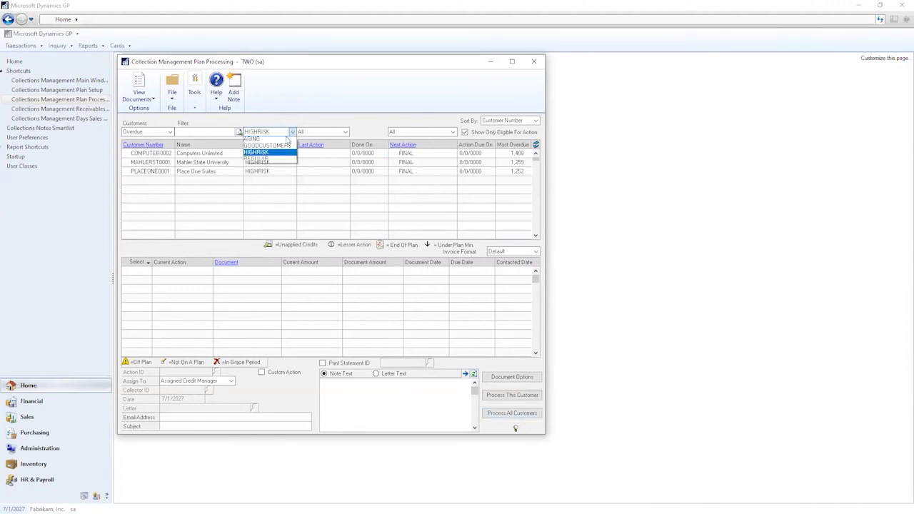
{"action": "left_click", "coordinate": [286, 141]}
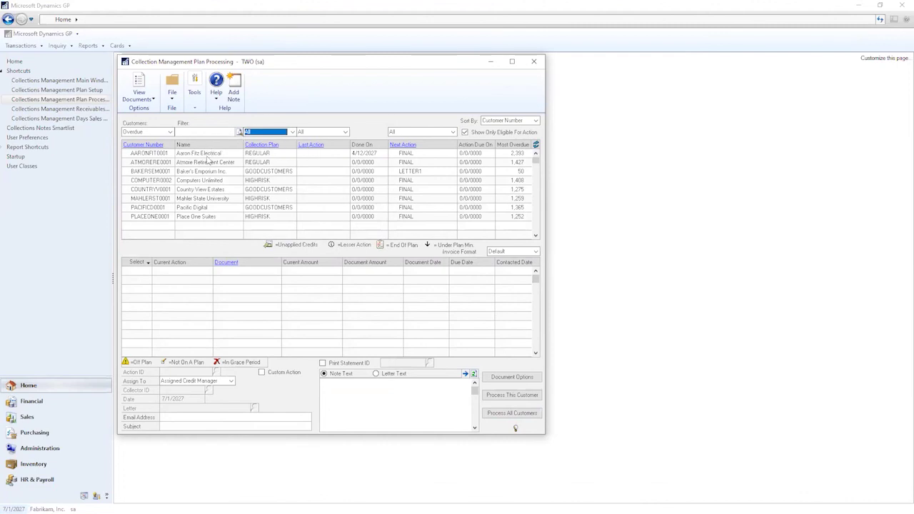
Display Pacific Digital's documents, mark IVC15 and SLS122000 for inclusion, and unmark both again
{"action": "left_click", "coordinate": [193, 208]}
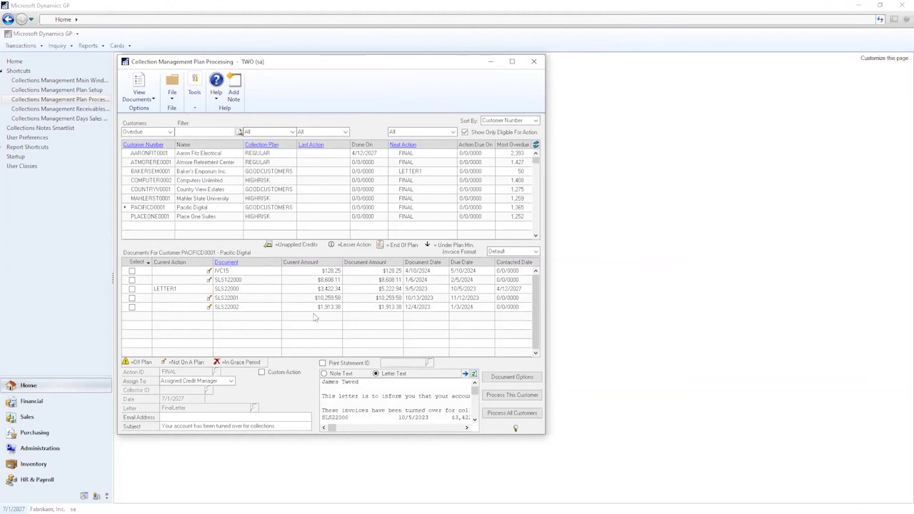
{"action": "left_click", "coordinate": [132, 271]}
{"action": "left_click", "coordinate": [132, 280]}
{"action": "left_click", "coordinate": [132, 280]}
{"action": "left_click", "coordinate": [132, 272]}
Insert two blank lines below the contact's name in Pacific Digital's letter text
{"action": "left_click", "coordinate": [394, 385]}
{"action": "key", "text": "Return"}
{"action": "key", "text": "Return"}
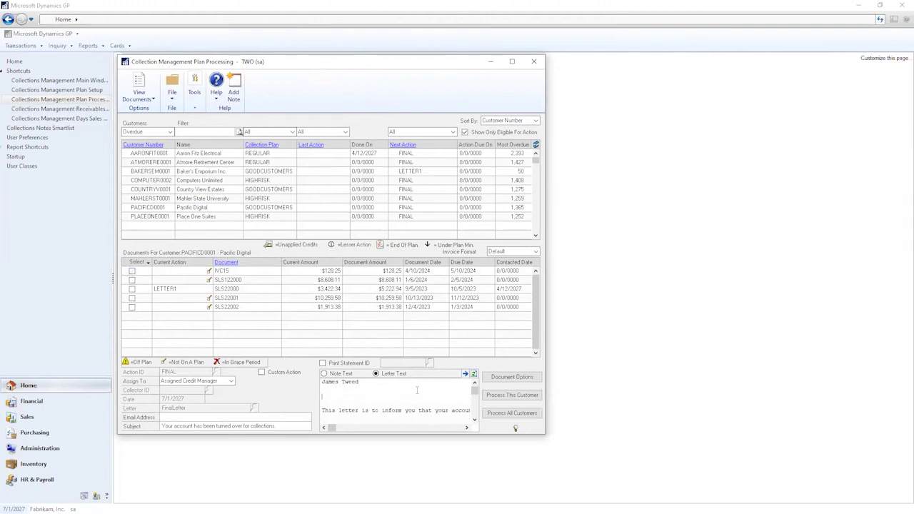
Add "I know we spoke" to Pacific Digital's letter text, remove Pacific Digital from the overdue customers list, and close plan processing
{"action": "type", "text": "I know we spoke"}
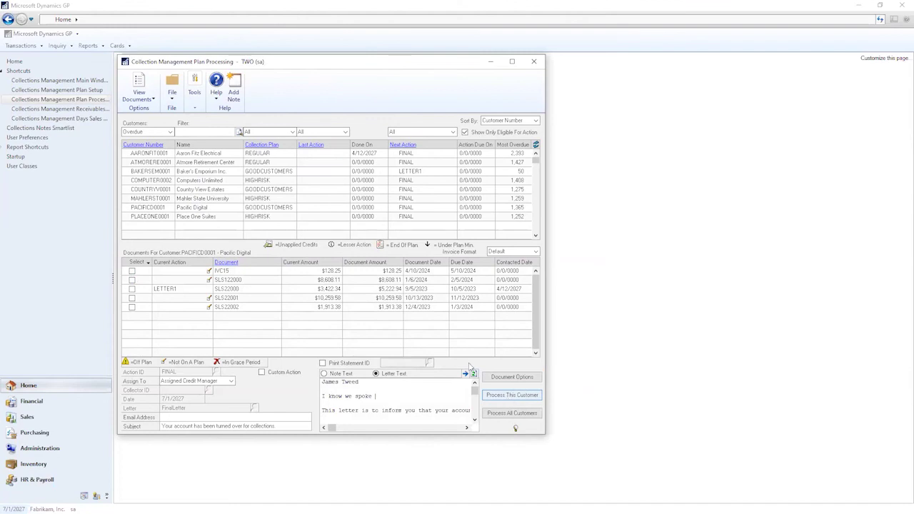
{"action": "right_click", "coordinate": [205, 208]}
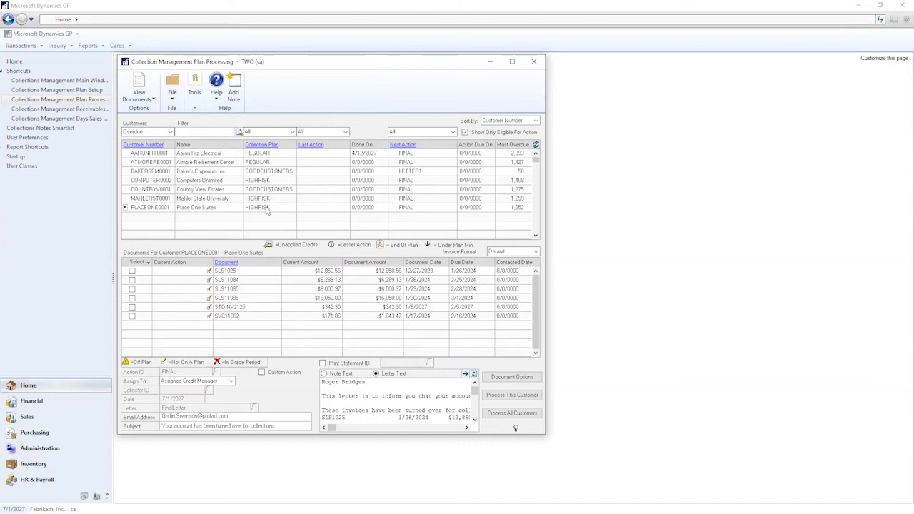
{"action": "left_click", "coordinate": [534, 61]}
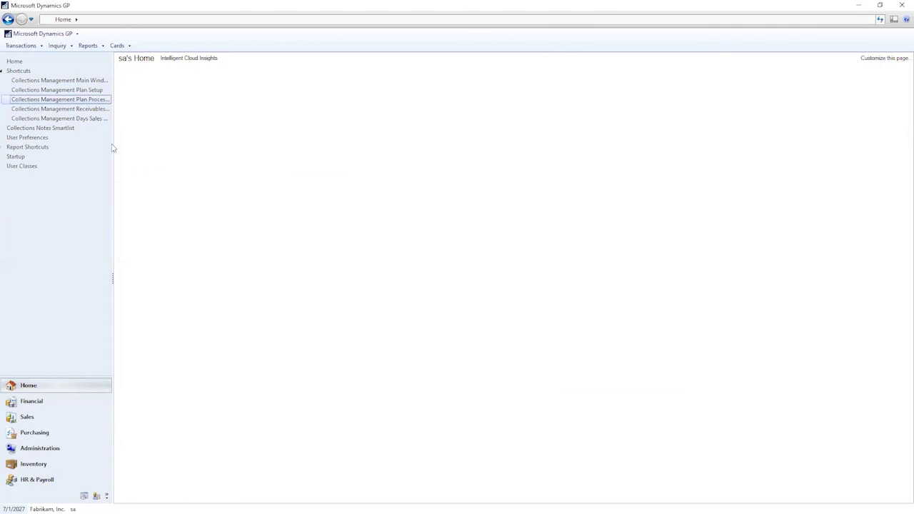
Reopen Collection Management Plan Processing and list the Overdue customers
{"action": "left_click", "coordinate": [91, 103]}
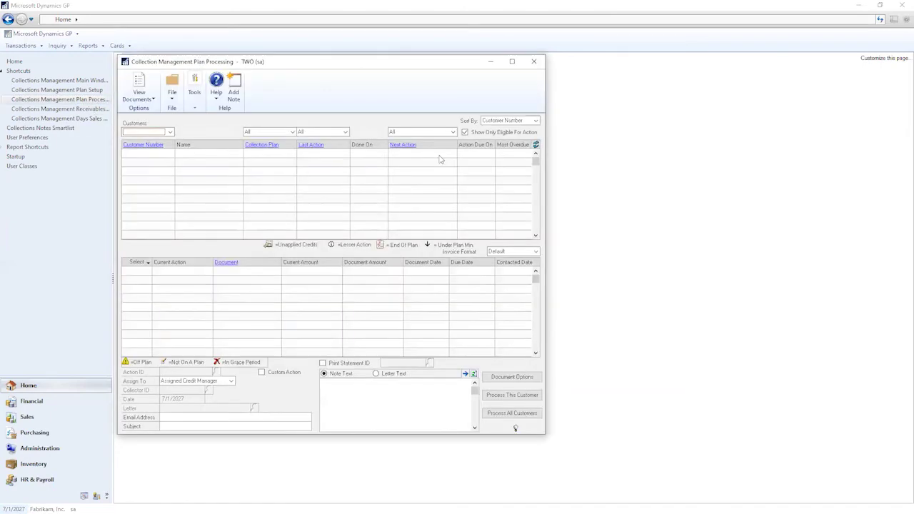
{"action": "left_click", "coordinate": [170, 132]}
{"action": "left_click", "coordinate": [147, 146]}
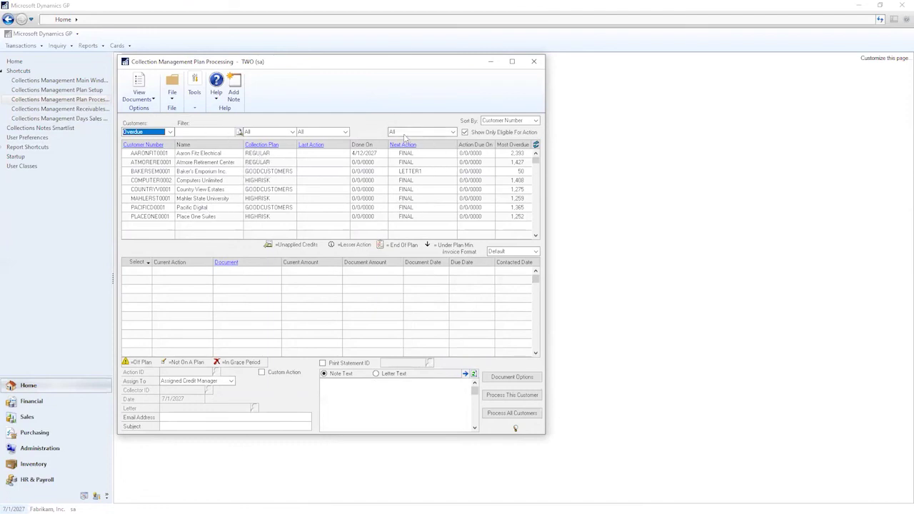
Review the summary for processing all customers and its letter sending choices, and close plan processing without running it
{"action": "left_click", "coordinate": [525, 414]}
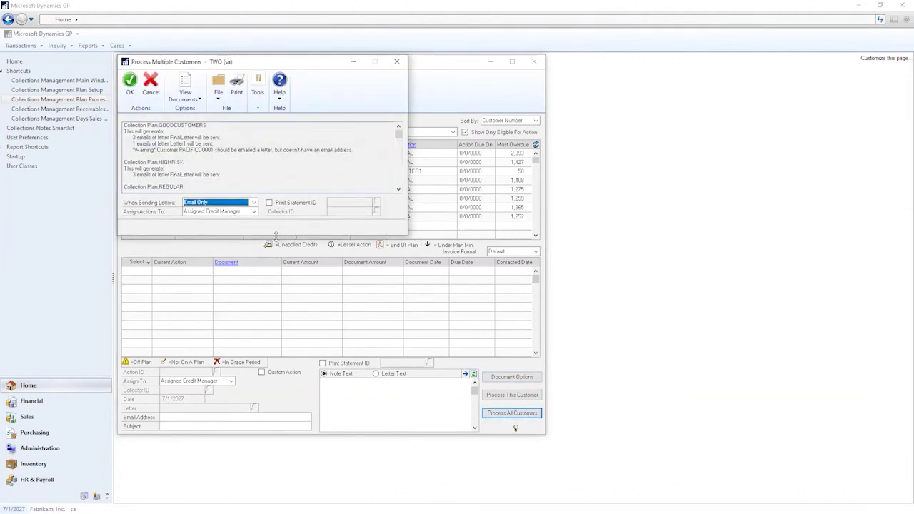
{"action": "left_click_drag", "start_coordinate": [276, 236], "coordinate": [270, 440]}
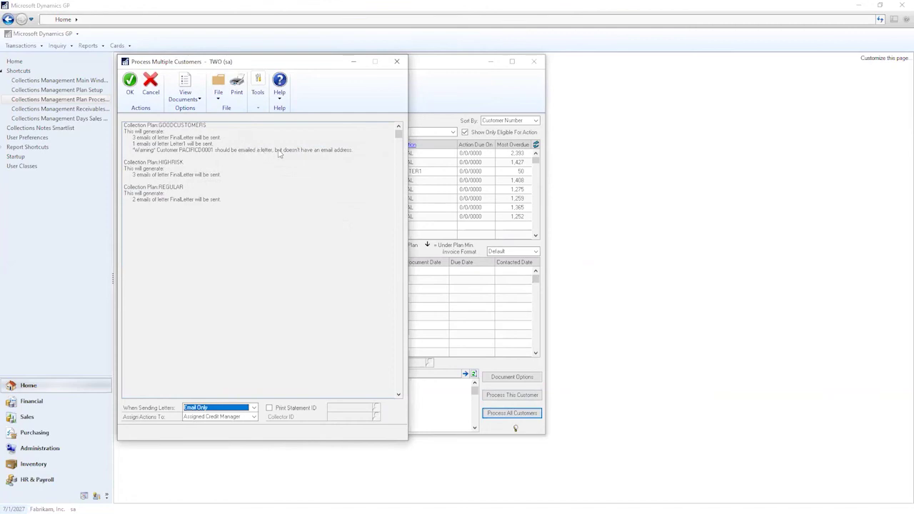
{"action": "left_click", "coordinate": [254, 408]}
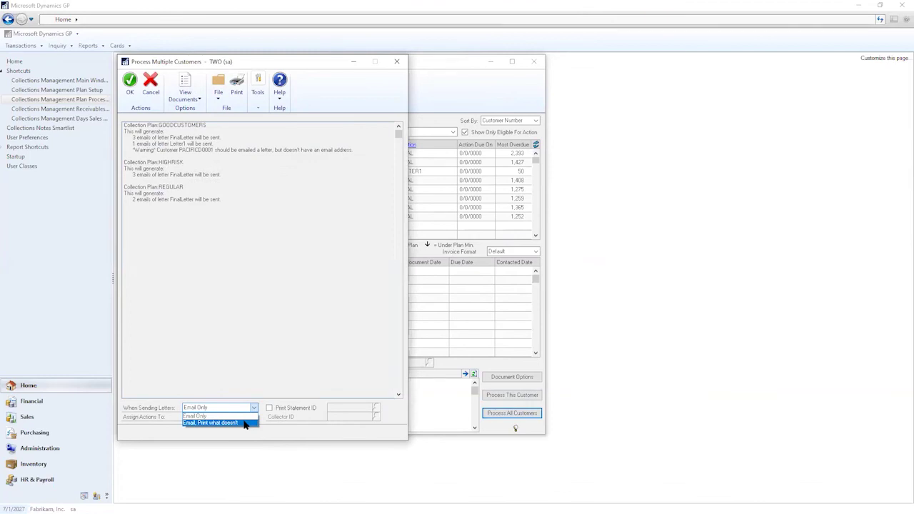
{"action": "left_click", "coordinate": [396, 62]}
{"action": "left_click", "coordinate": [397, 61]}
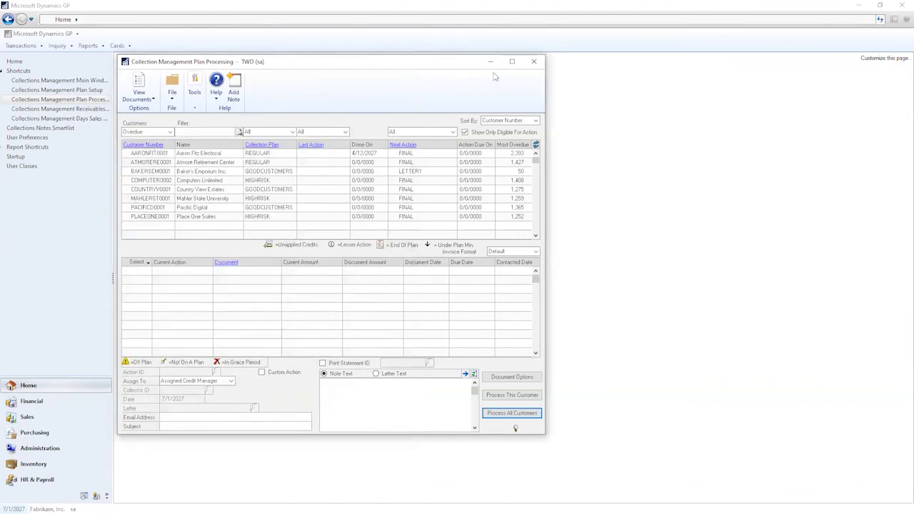
{"action": "left_click", "coordinate": [533, 61]}
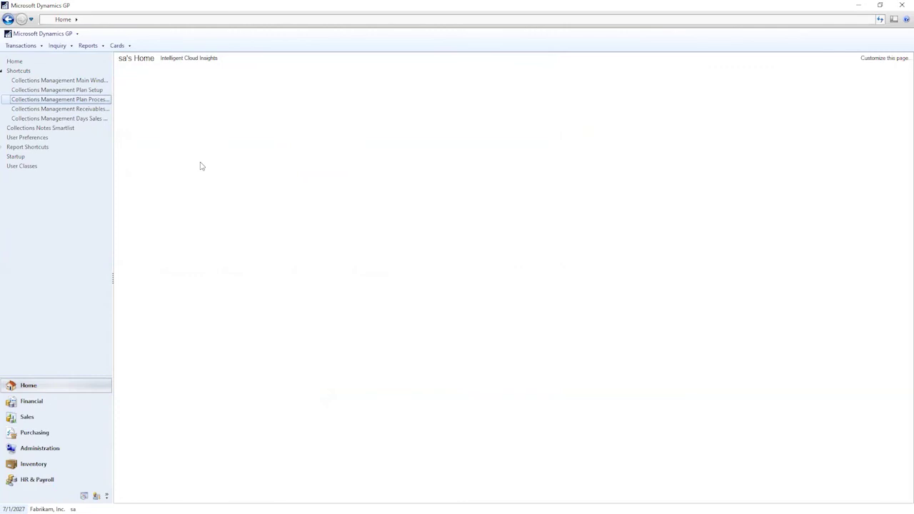
Open the Receivables Summary Inquiry and view the collector list and selection choices, keeping Credit Manager selected
{"action": "left_click", "coordinate": [77, 109]}
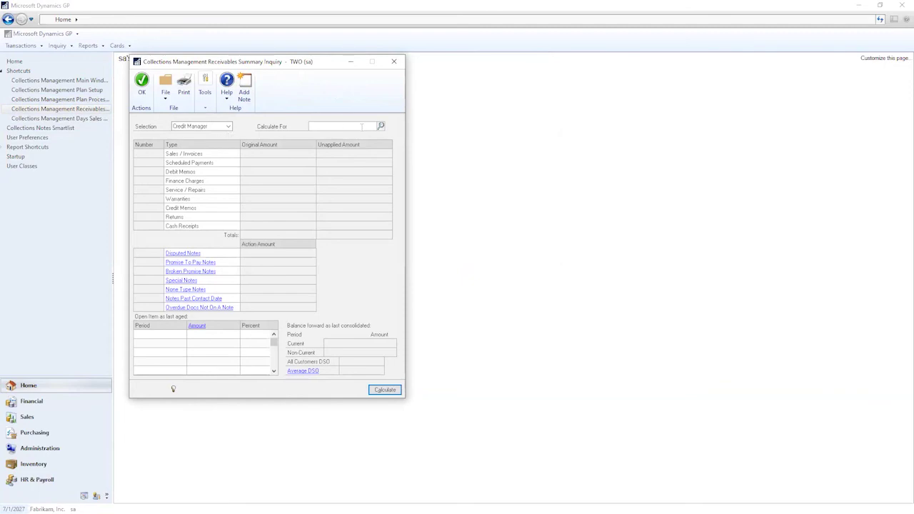
{"action": "left_click", "coordinate": [227, 127]}
{"action": "left_click", "coordinate": [379, 126]}
{"action": "left_click", "coordinate": [380, 126]}
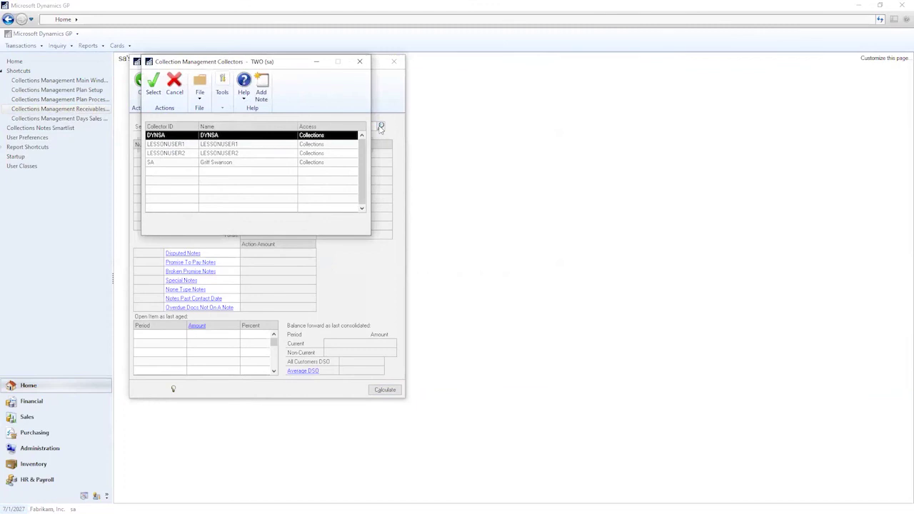
{"action": "left_click", "coordinate": [360, 61]}
{"action": "left_click", "coordinate": [228, 127]}
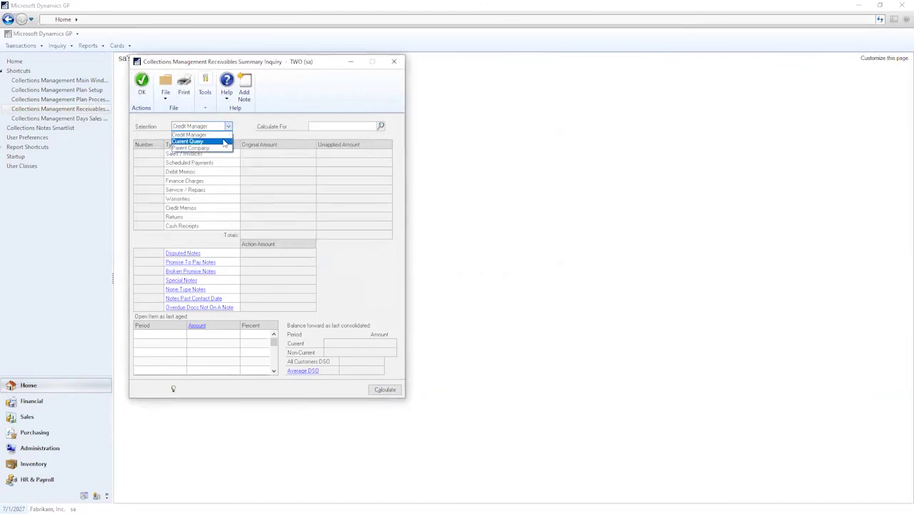
{"action": "left_click", "coordinate": [238, 136]}
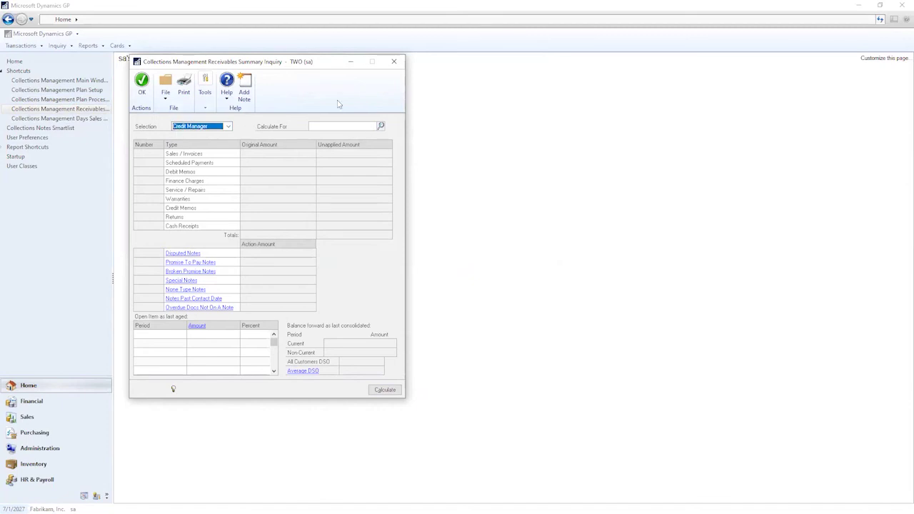
Calculate the receivables summary by Credit Manager and view the Disputed, Promise To Pay and Past Contact Date notes
{"action": "left_click", "coordinate": [385, 389]}
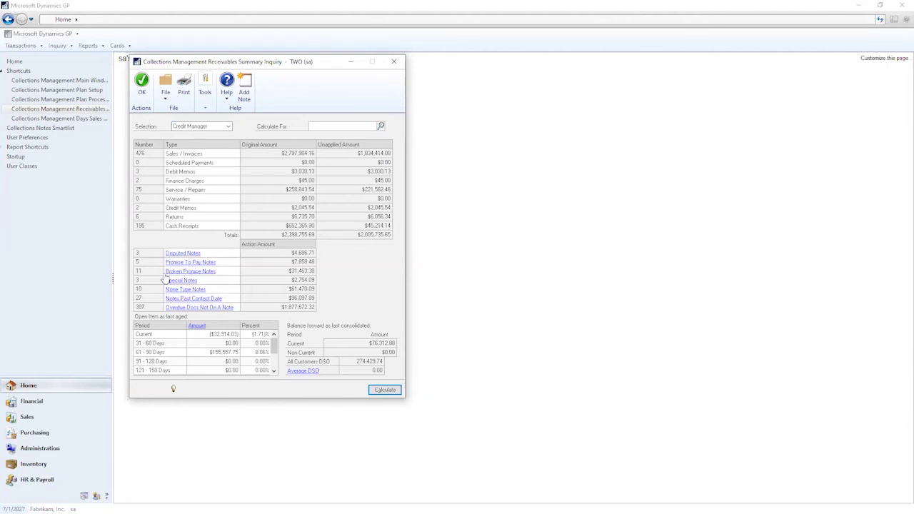
{"action": "left_click", "coordinate": [187, 262]}
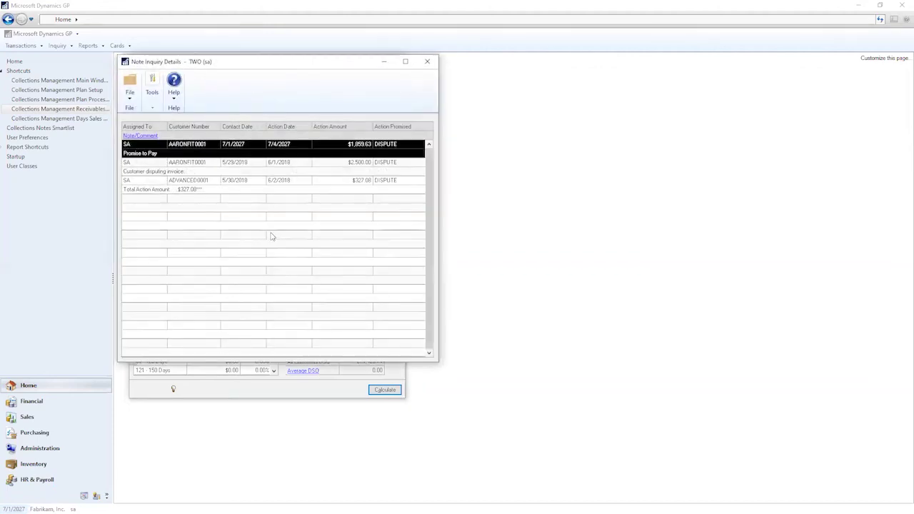
{"action": "left_click", "coordinate": [427, 62]}
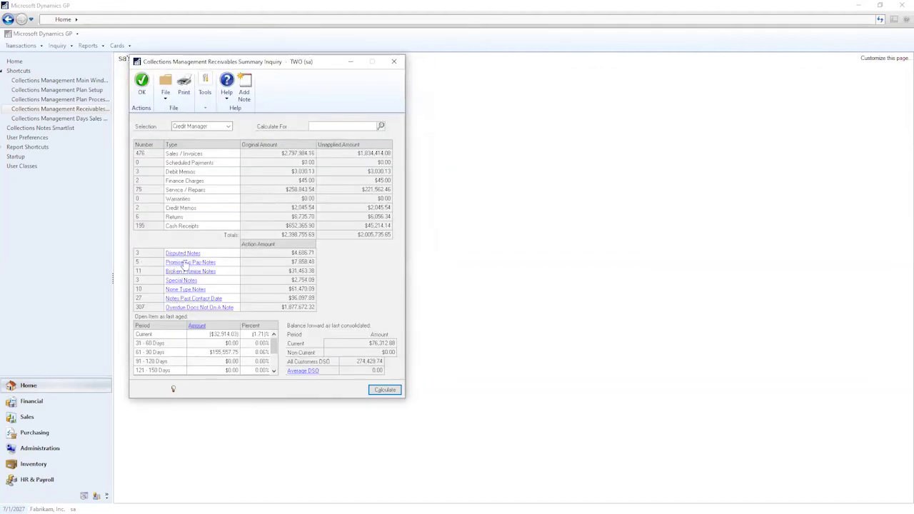
{"action": "left_click", "coordinate": [182, 263]}
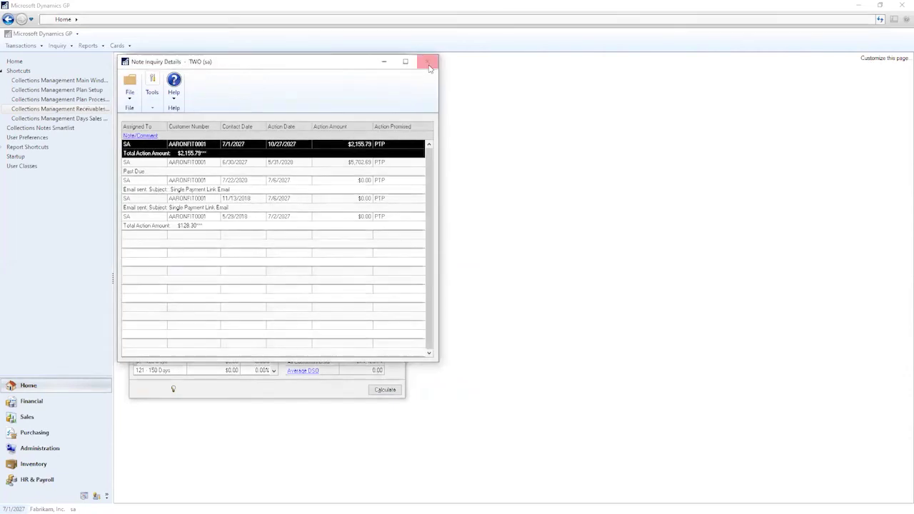
{"action": "left_click", "coordinate": [429, 63]}
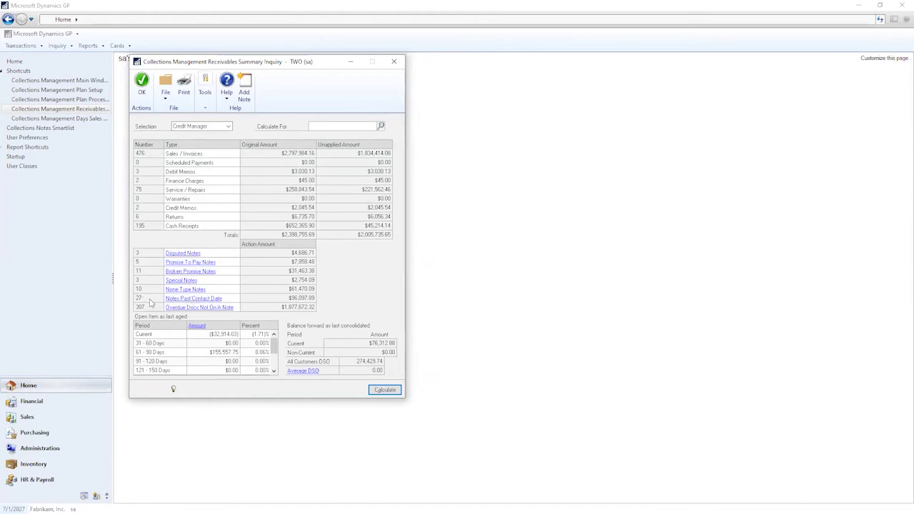
{"action": "left_click", "coordinate": [178, 299]}
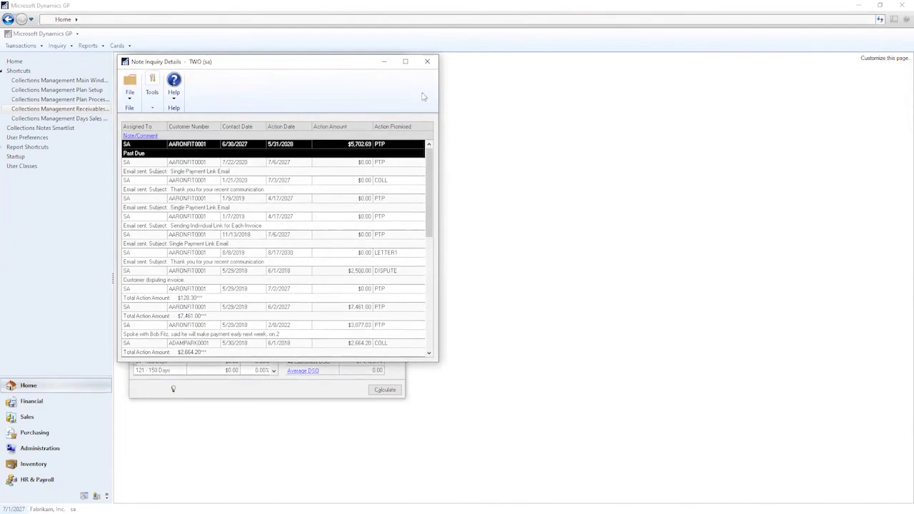
{"action": "left_click", "coordinate": [427, 62]}
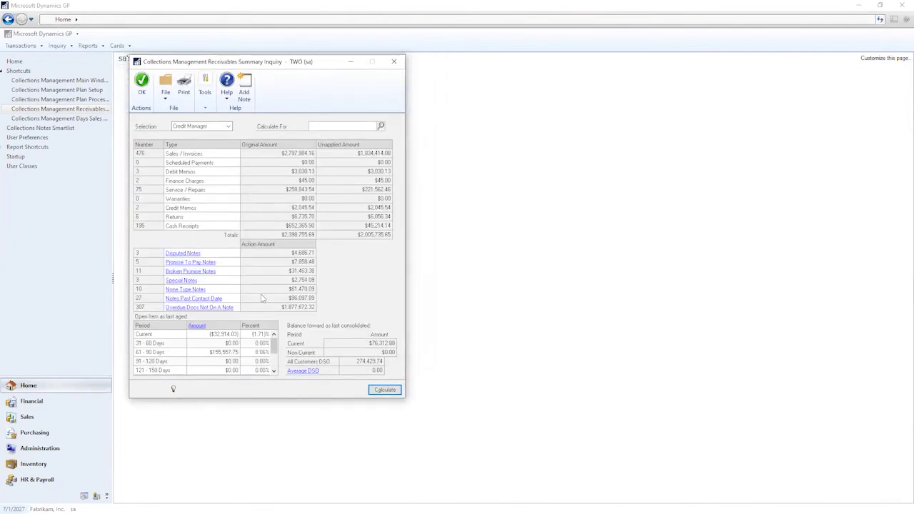
View the overdue documents not on a note and their collector assignment choices, and close the receivables summary
{"action": "left_click", "coordinate": [223, 308]}
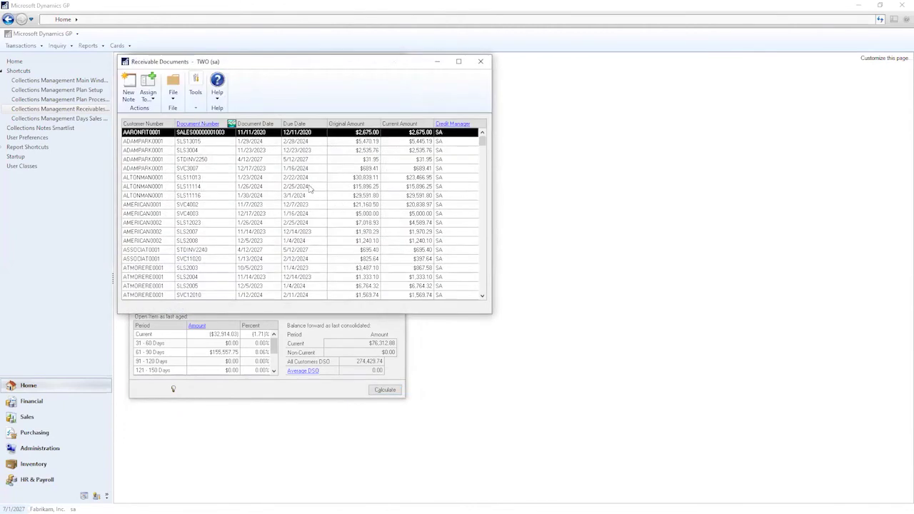
{"action": "left_click", "coordinate": [149, 97]}
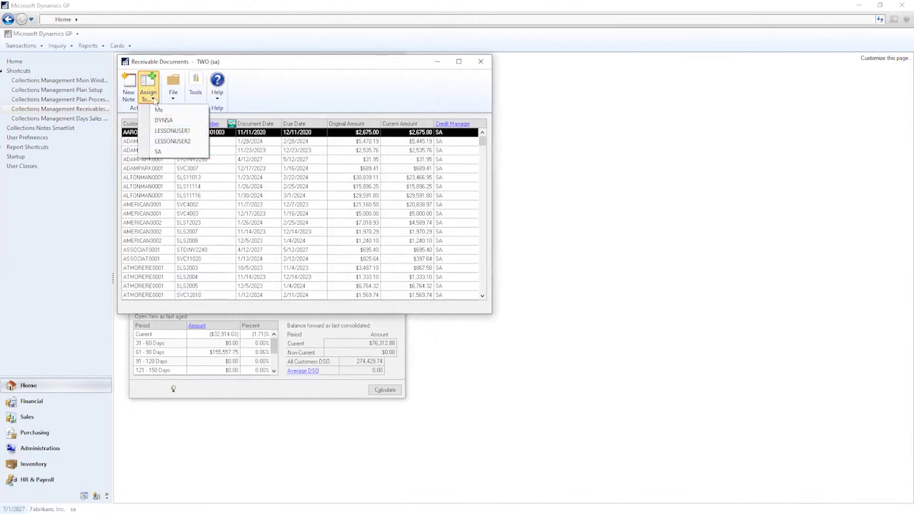
{"action": "left_click", "coordinate": [154, 99]}
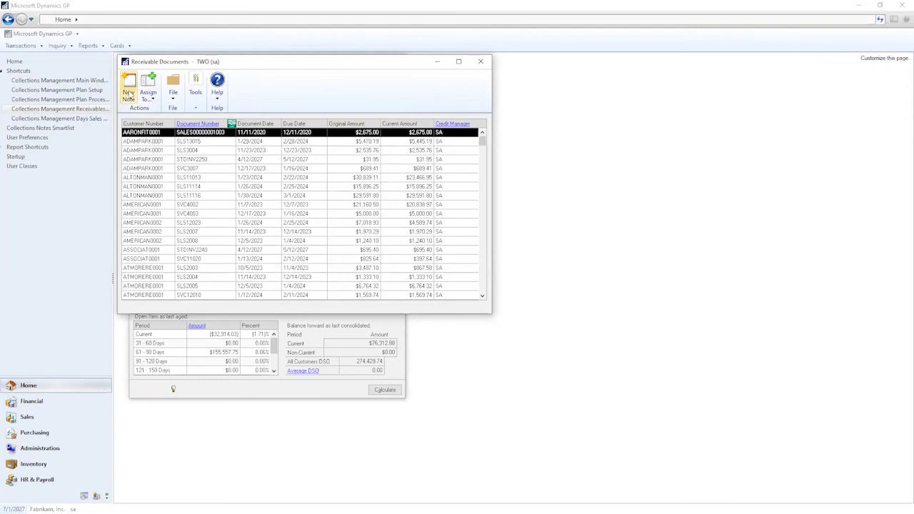
{"action": "left_click", "coordinate": [480, 61]}
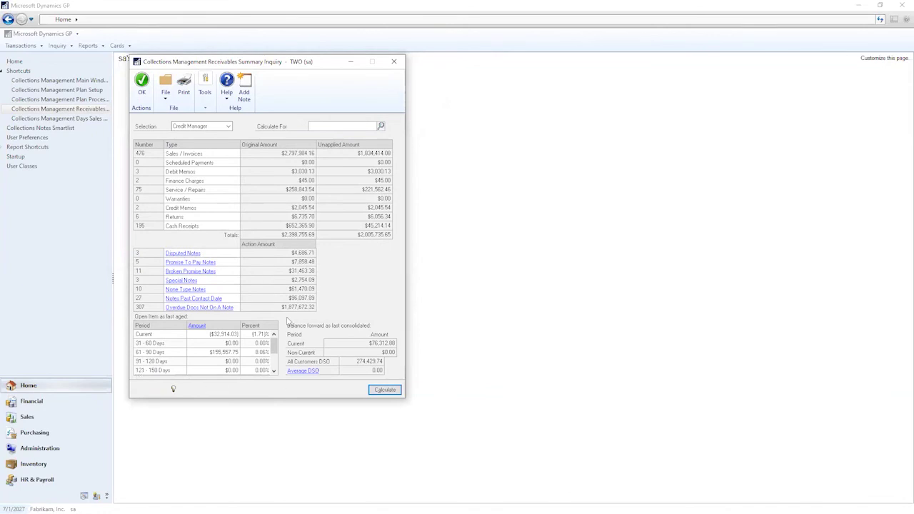
{"action": "left_click", "coordinate": [394, 62]}
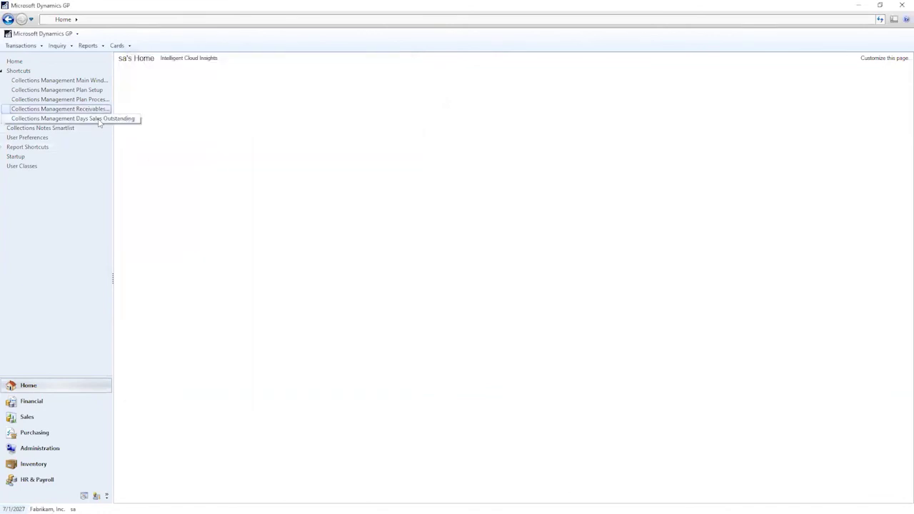
Calculate days sales outstanding for 360 days from 7/1/2027, and review the log through its latest entries
{"action": "left_click", "coordinate": [98, 119]}
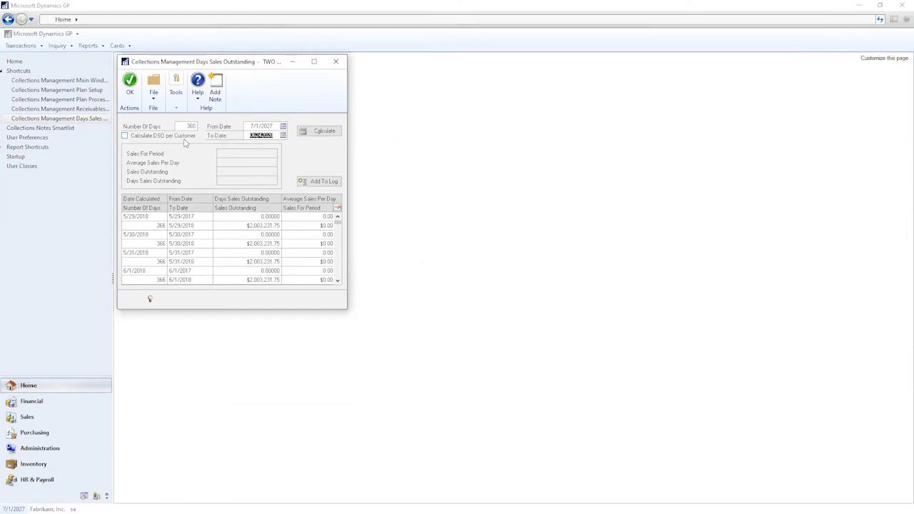
{"action": "left_click", "coordinate": [321, 131]}
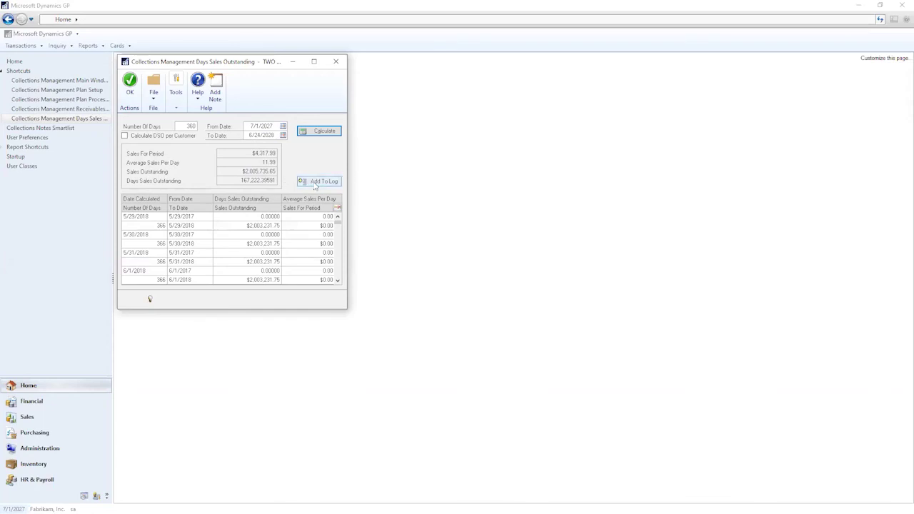
{"action": "left_click_drag", "start_coordinate": [341, 225], "coordinate": [336, 279]}
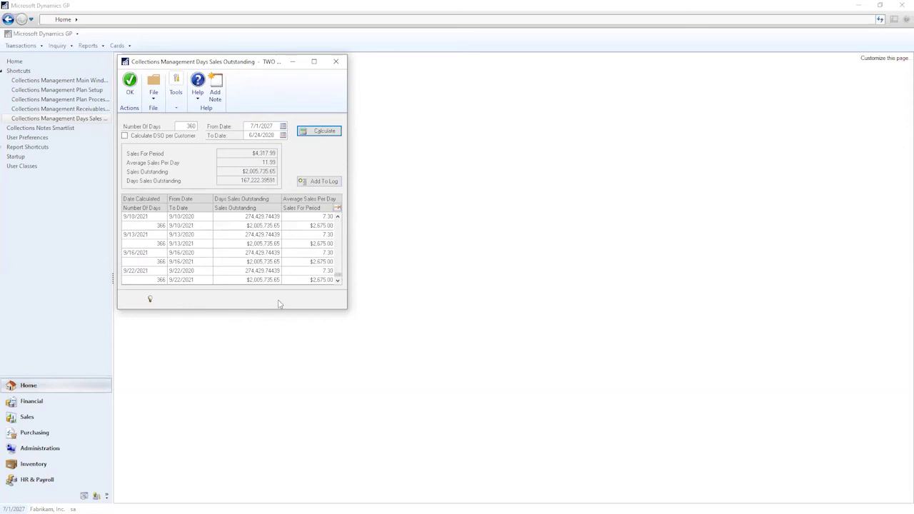
{"action": "left_click", "coordinate": [336, 62]}
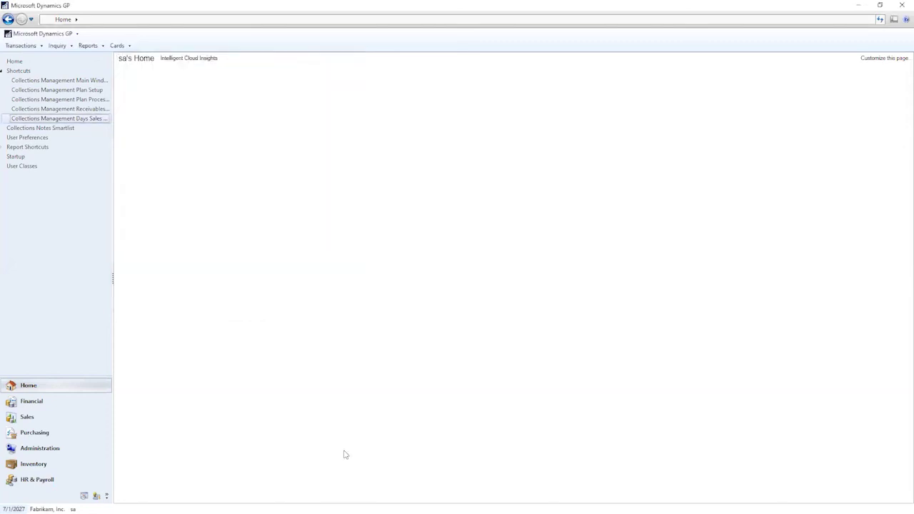
Switch to the Collections Management PowerPoint presentation and start the slide show on the "Thank you for attending!" slide
{"action": "key", "text": "alt+Tab"}
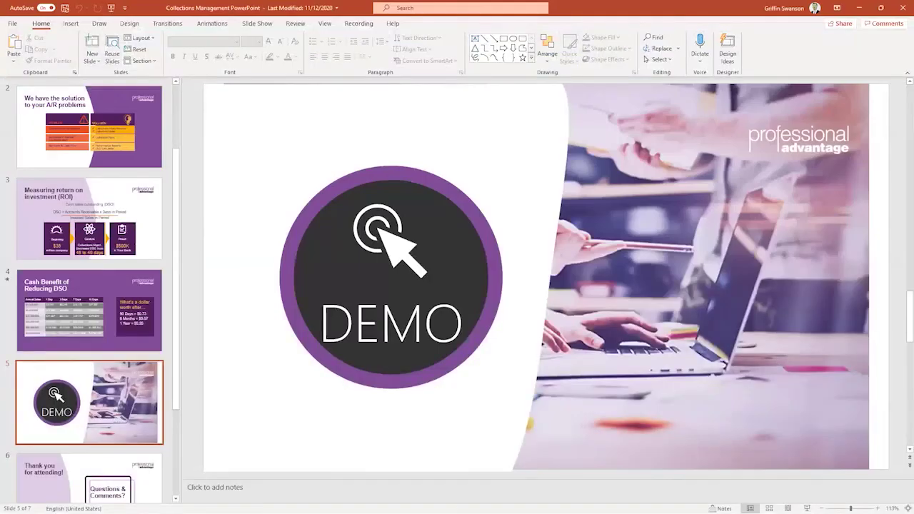
{"action": "key", "text": "Down"}
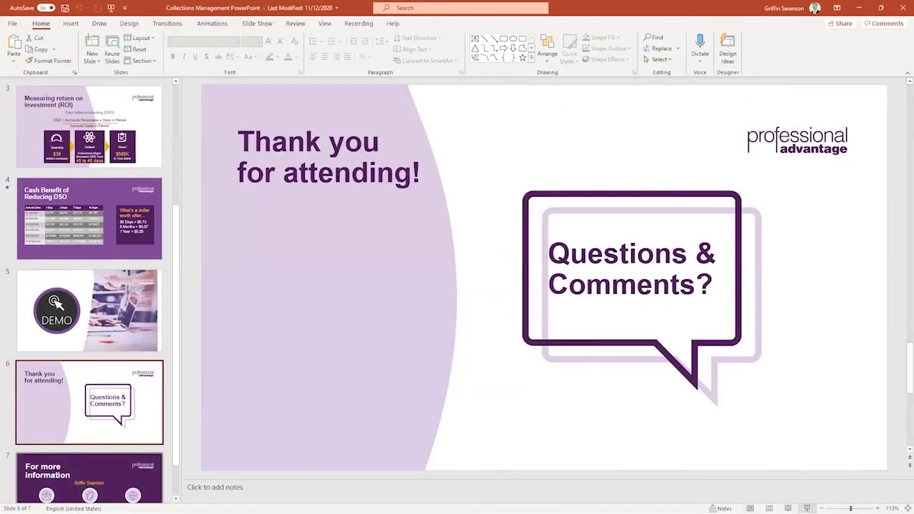
{"action": "left_click", "coordinate": [807, 509]}
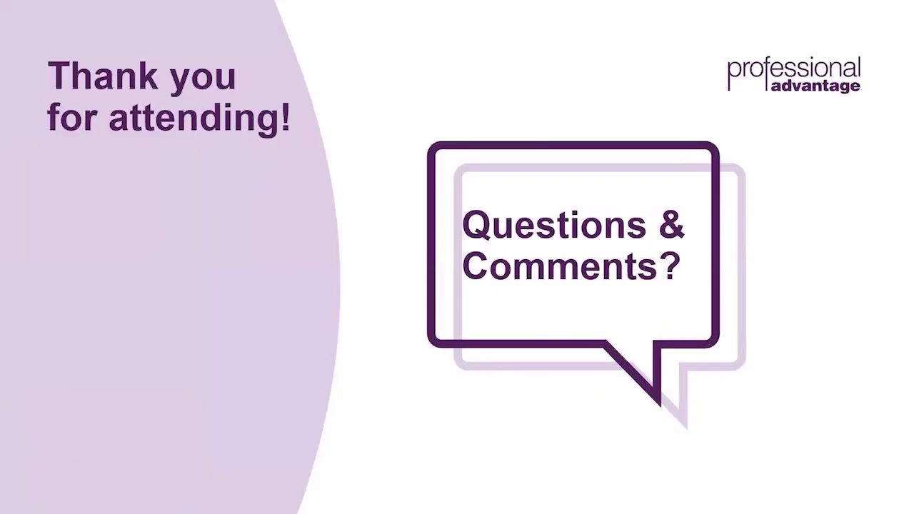